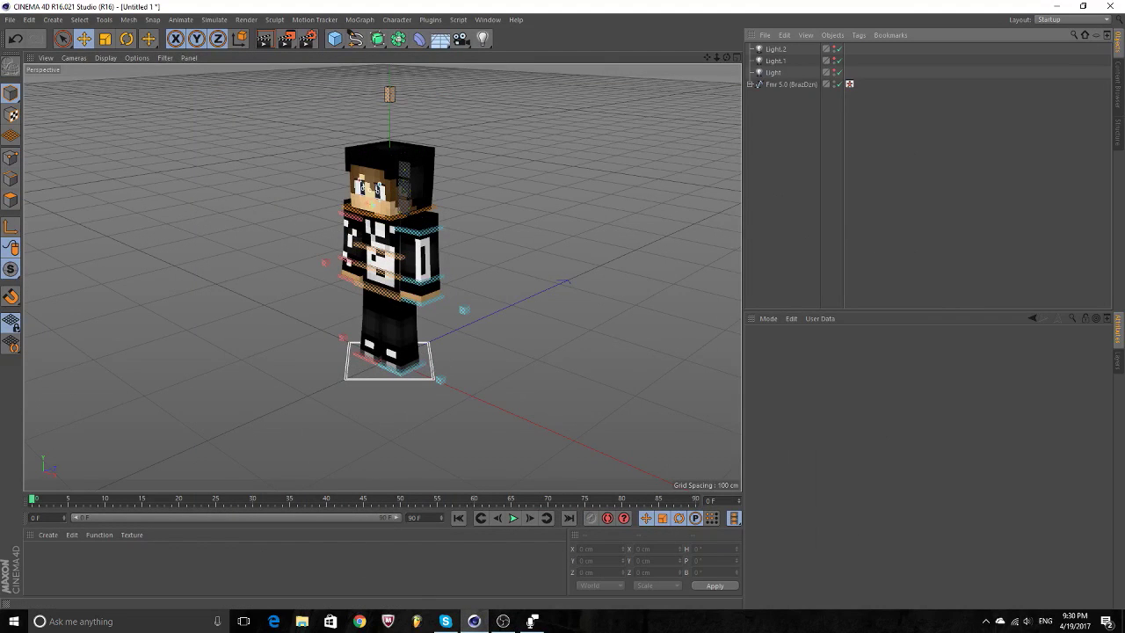
Orbit around the character, selecting and deselecting the rig, to view its side.
mouse_move(386, 264)
left_mouse_down("alt")
mouse_move(382, 278)
mouse_move(379, 182)
mouse_move(379, 202)
left_mouse_up("alt")
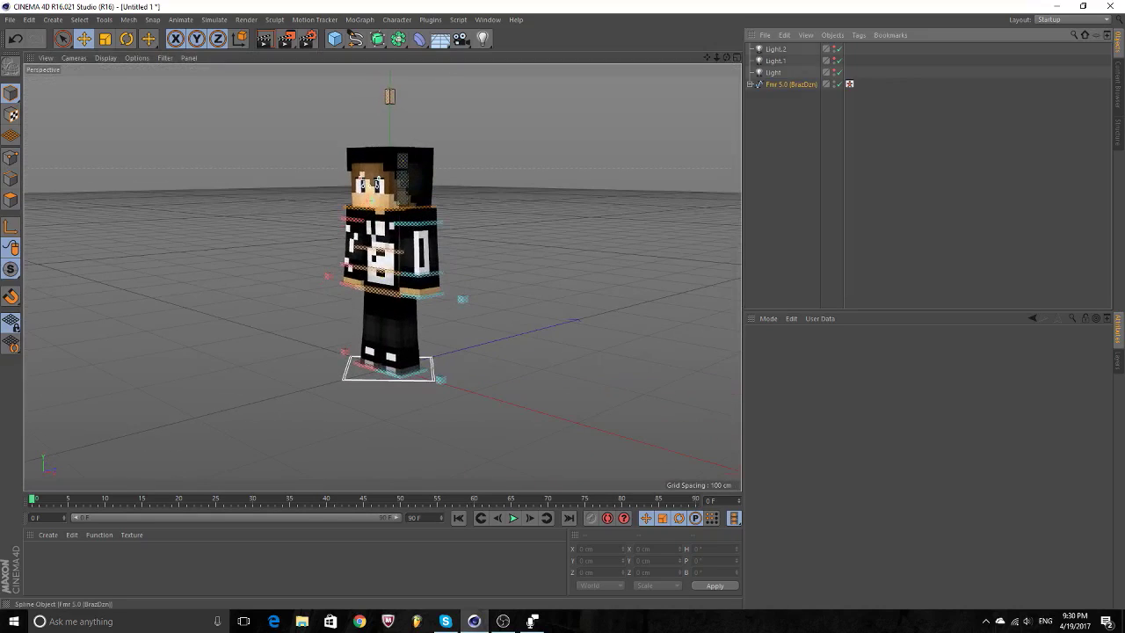
left_click(791, 84)
key("Return")
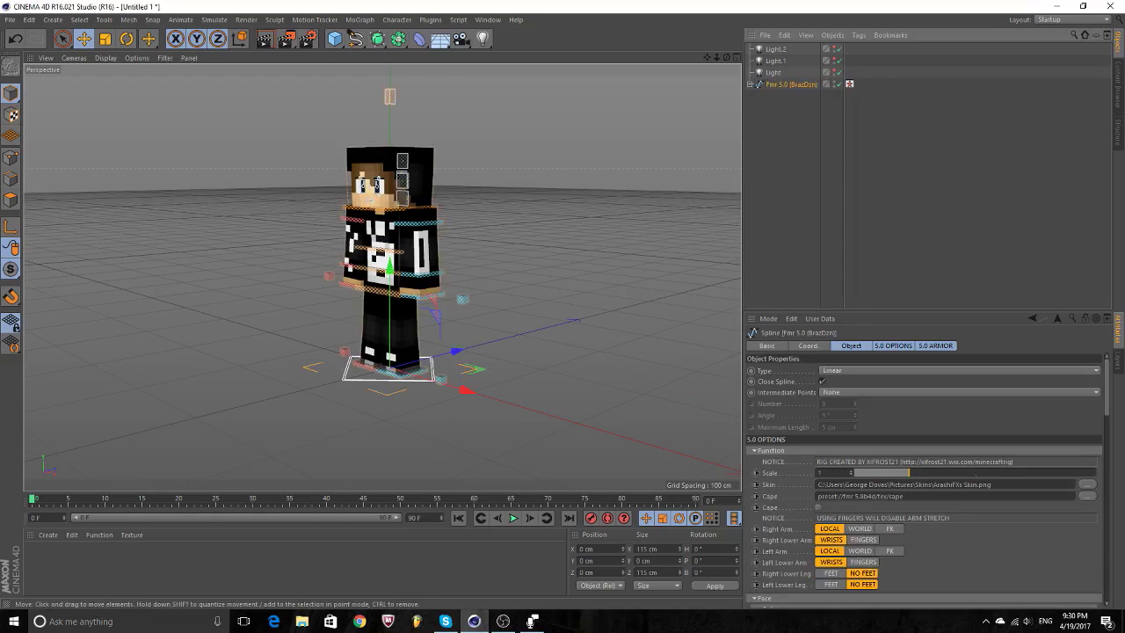
left_click(791, 176)
mouse_move(379, 202)
left_mouse_down("alt")
mouse_move(391, 201)
mouse_move(381, 182)
left_mouse_up("alt")
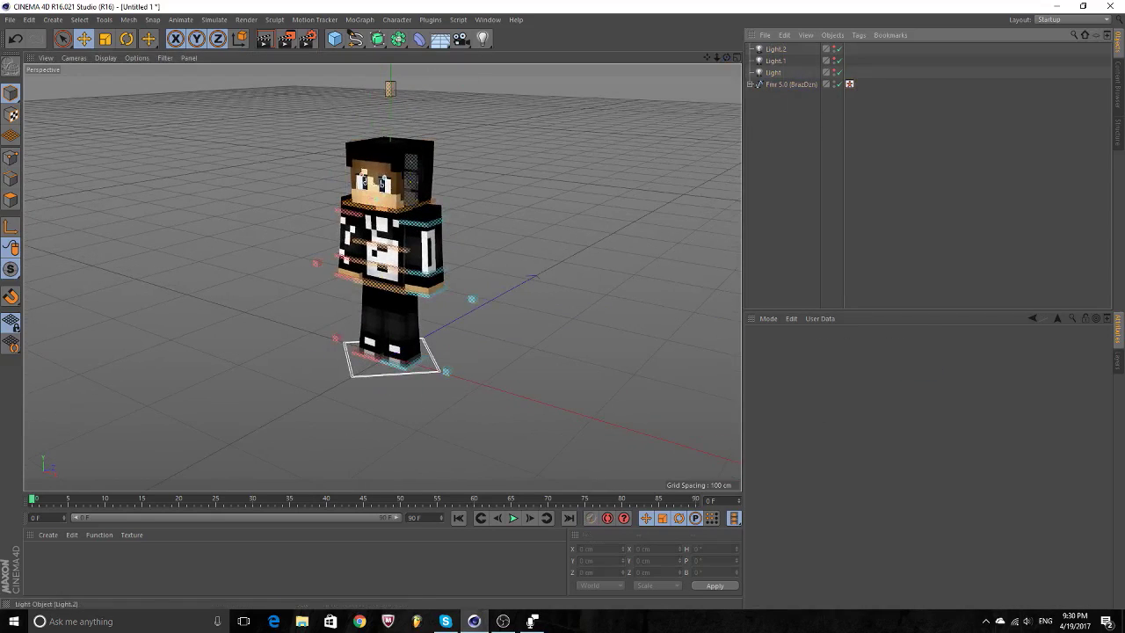
left_click_drag(382, 182, 378, 255, "alt")
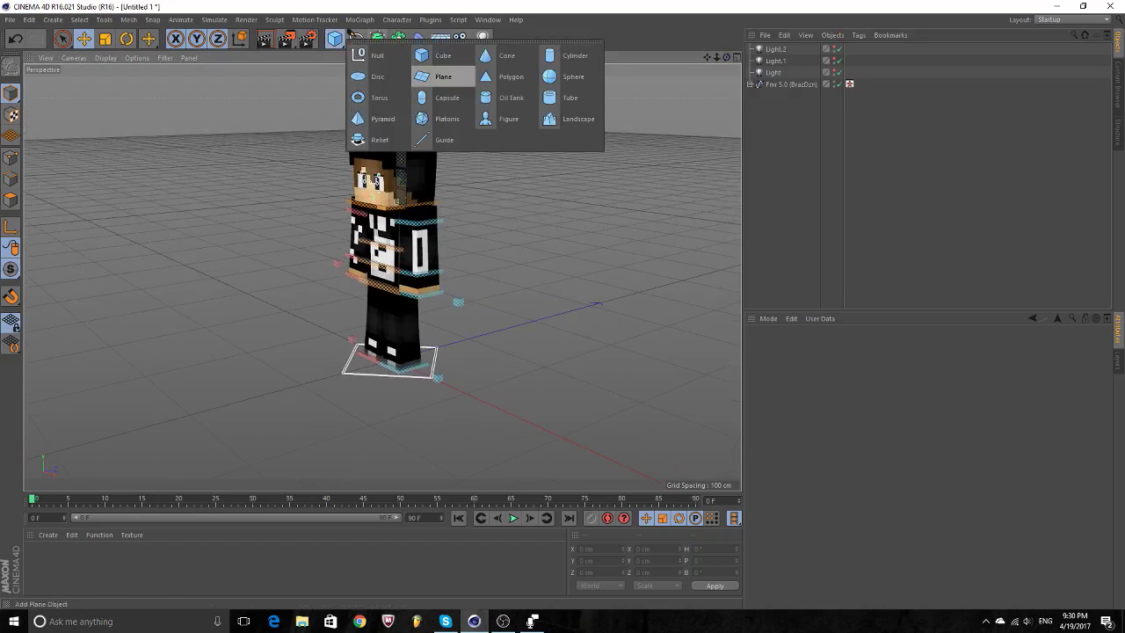
Add a Plane and size it to about 727 cm wide by 4637 cm long.
left_click_drag(335, 37, 442, 76)
left_click_drag(534, 322, 738, 264)
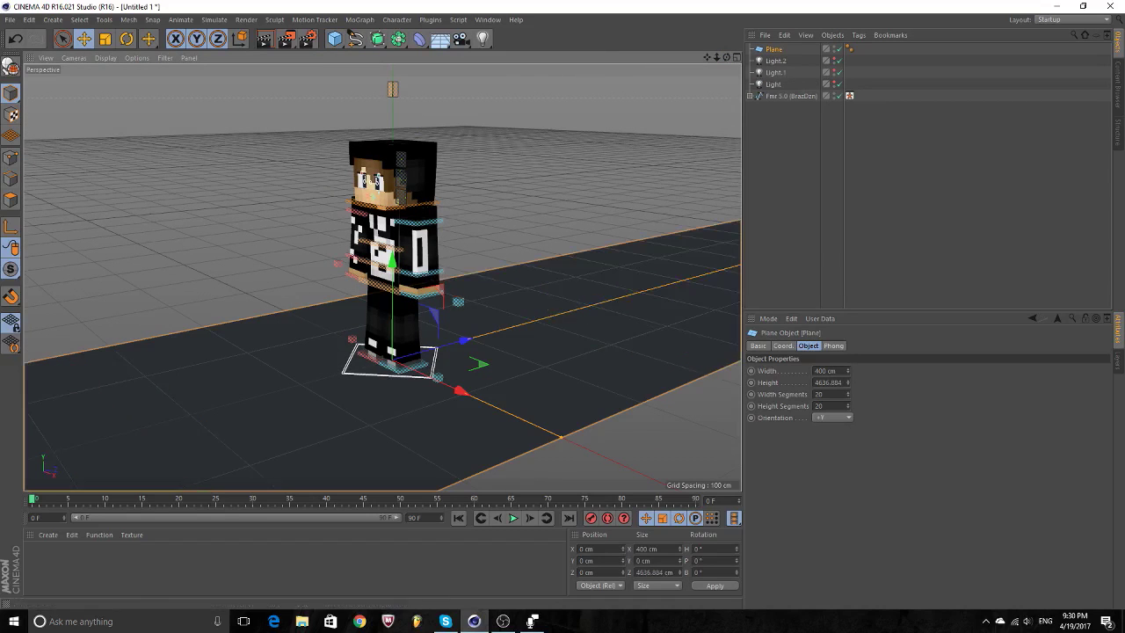
scroll(383, 273, "down", 5)
left_click_drag(439, 264, 334, 255, "alt")
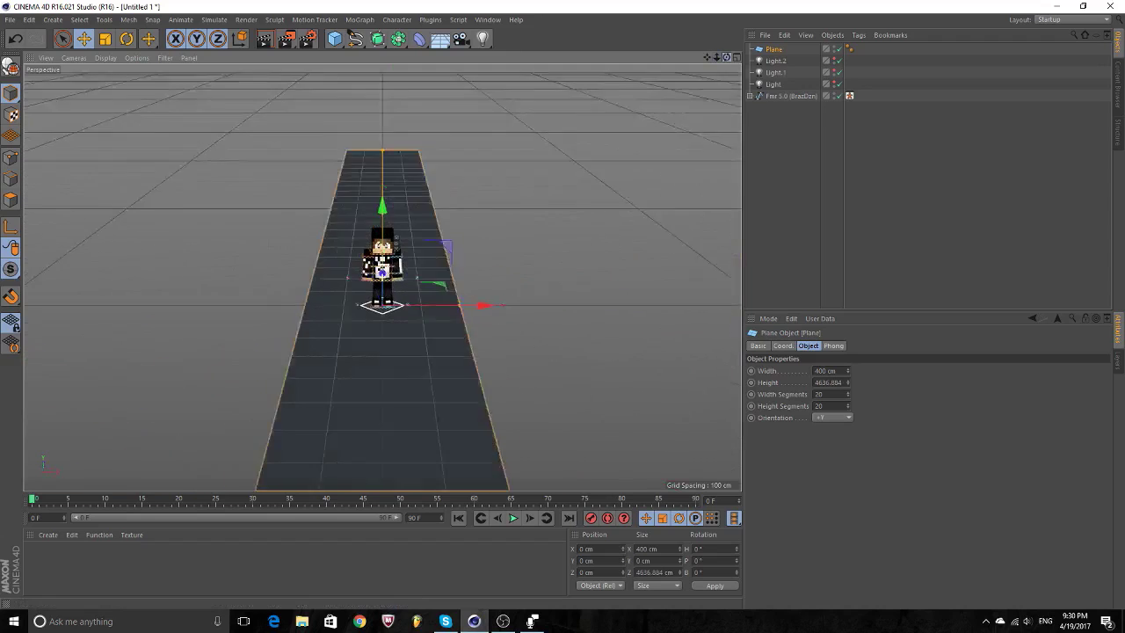
left_click_drag(459, 315, 524, 325)
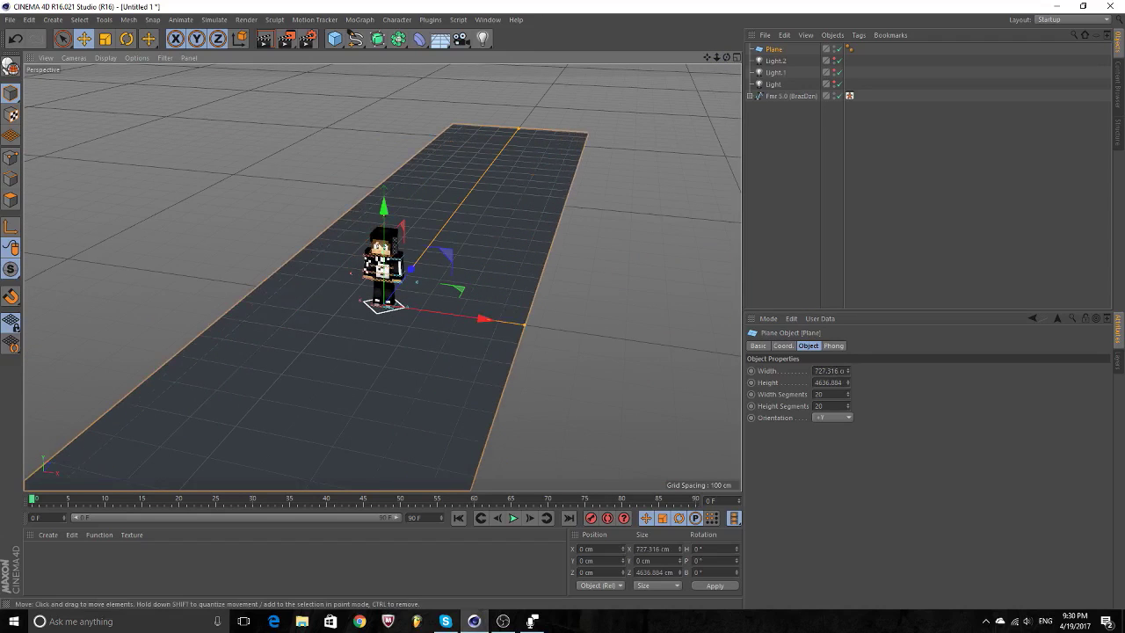
Slide the floor plane toward the camera along its length, then deselect it.
left_click_drag(410, 268, 285, 433)
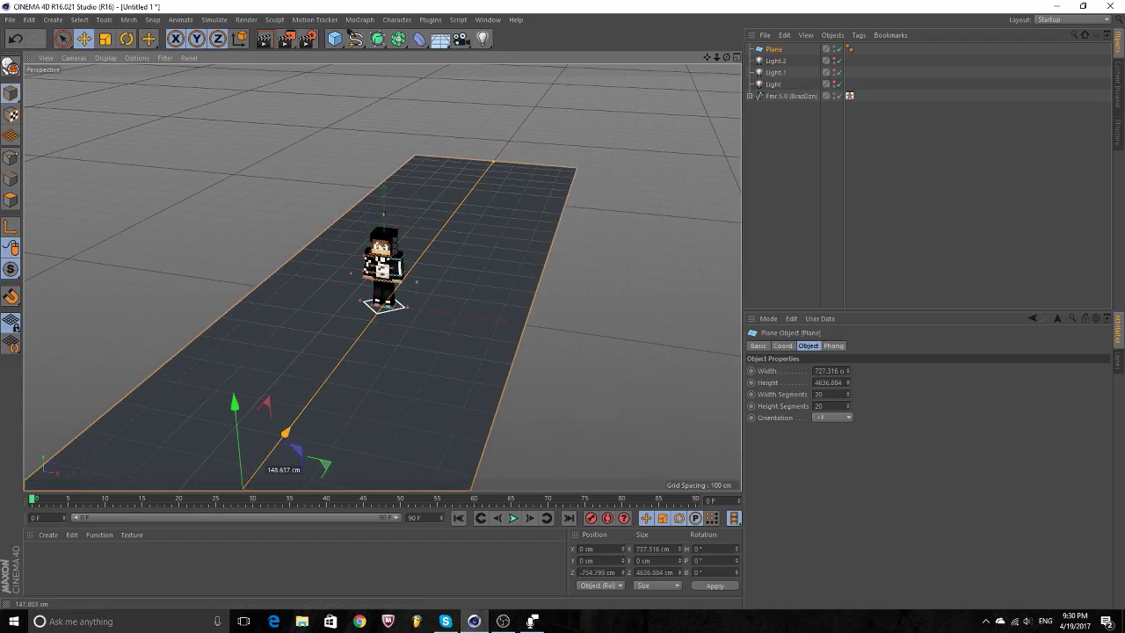
scroll(383, 264, "down", 5)
left_click_drag(382, 281, 492, 282, "alt")
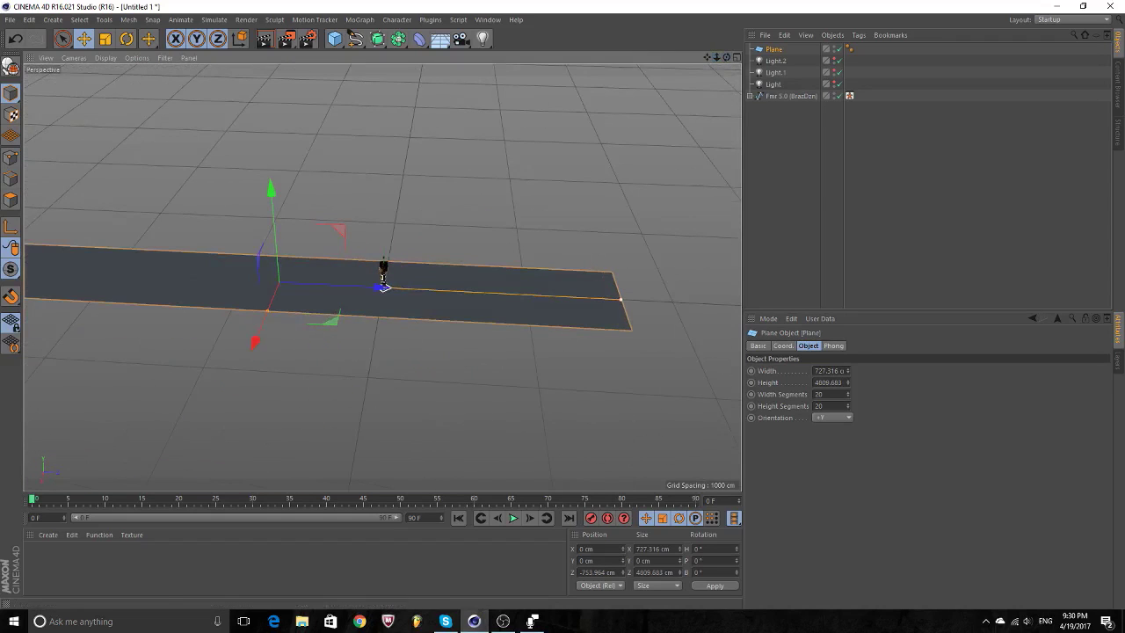
key("ctrl+shift+a")
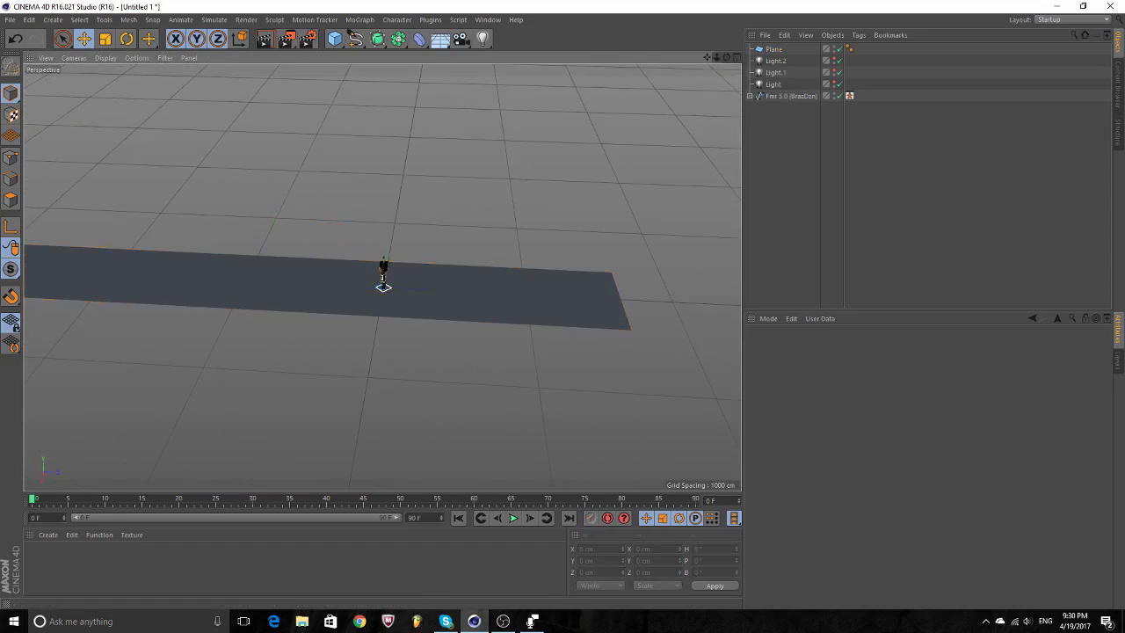
left_click_drag(384, 281, 392, 275, "alt")
Select and deselect the floor plane to check the character standing on it.
left_click(387, 282)
key("ctrl+shift+a")
left_click(386, 282)
key("ctrl+shift+a")
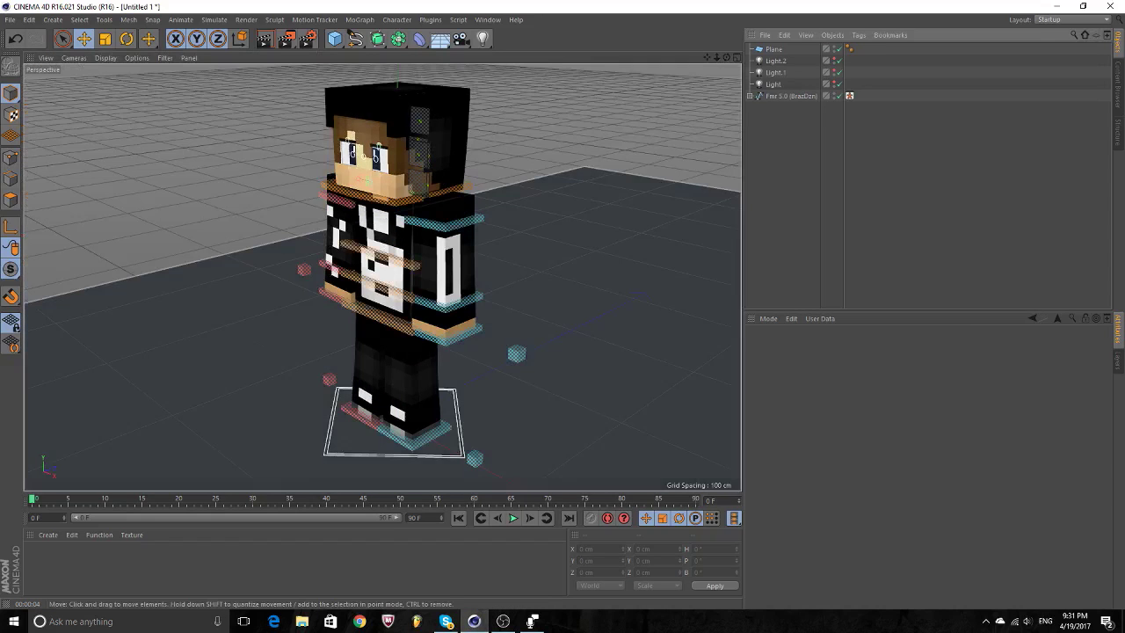
left_click(378, 304)
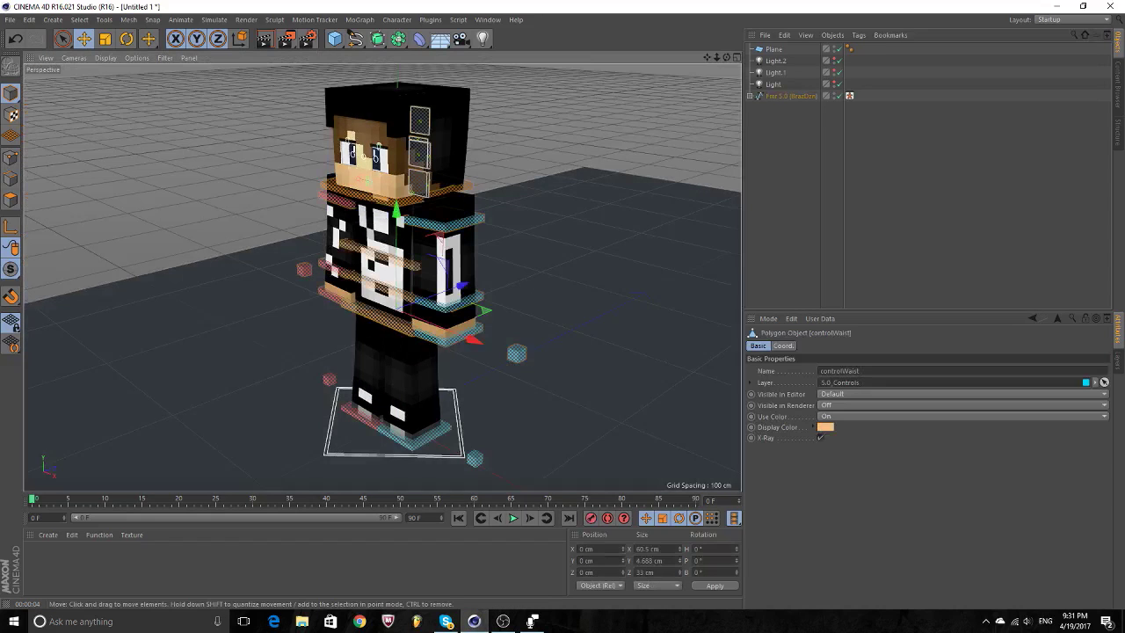
scroll(396, 264, "down", 2)
left_click(391, 391)
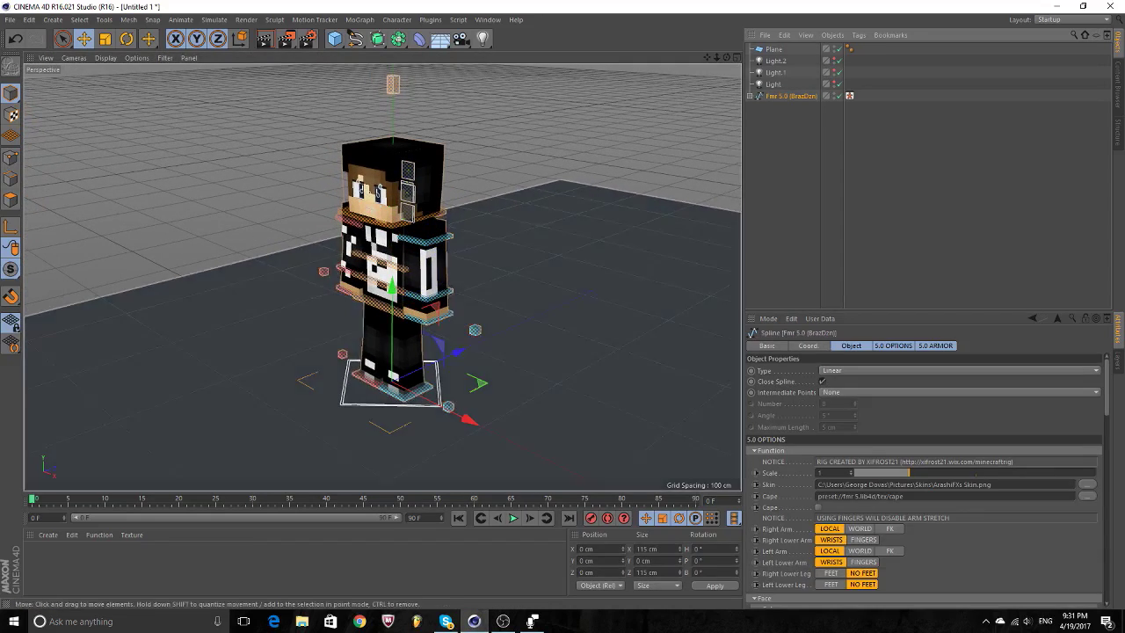
left_click(572, 422)
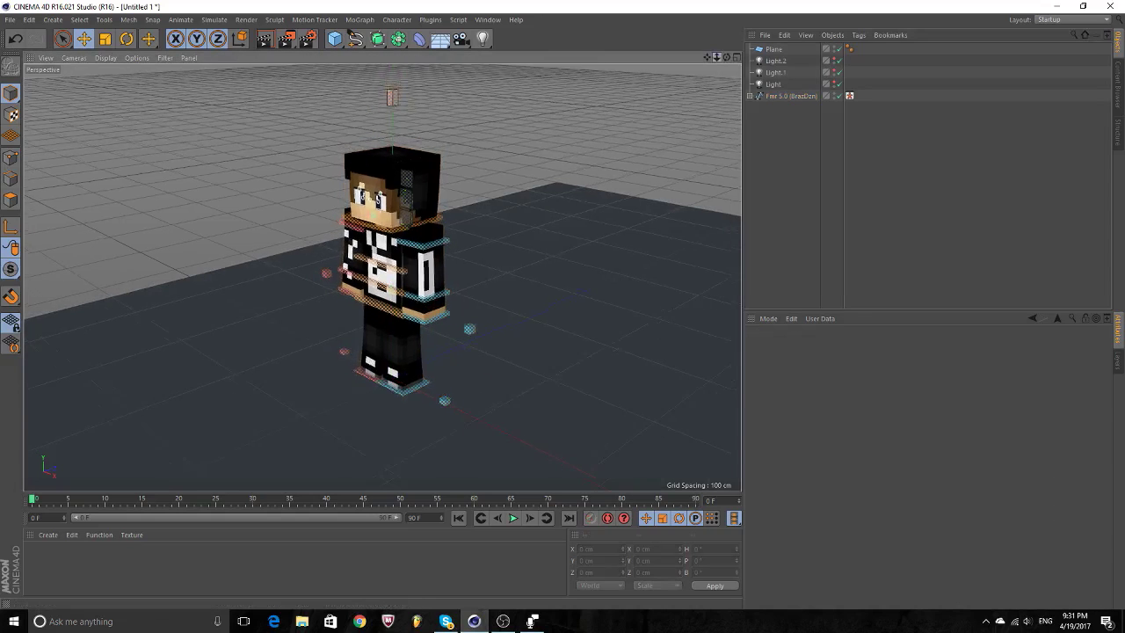
left_click_drag(528, 263, 395, 264, "alt")
left_click(391, 264)
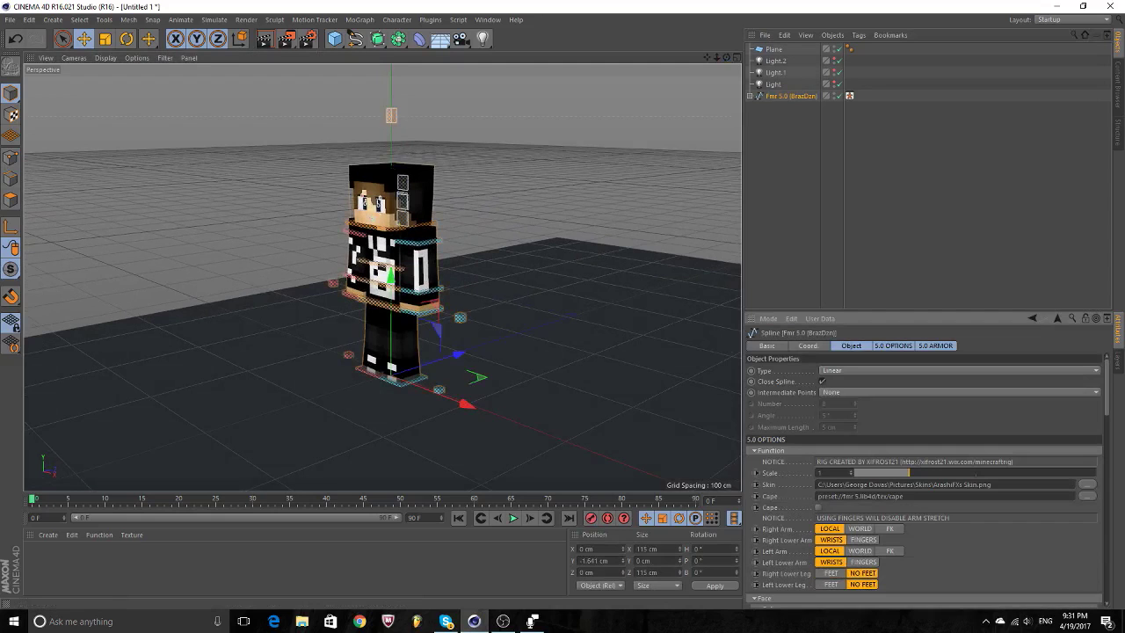
scroll(923, 475, "down", 5)
scroll(923, 475, "down", 5)
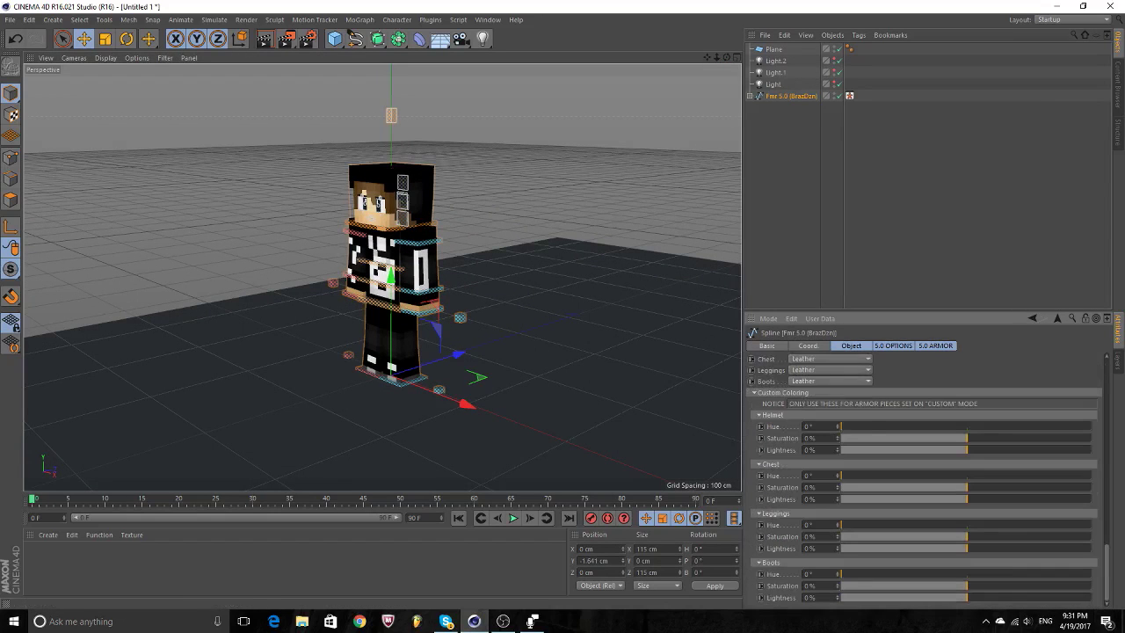
left_click(831, 359)
left_click(831, 370)
scroll(923, 475, "up", 3)
scroll(923, 474, "up", 3)
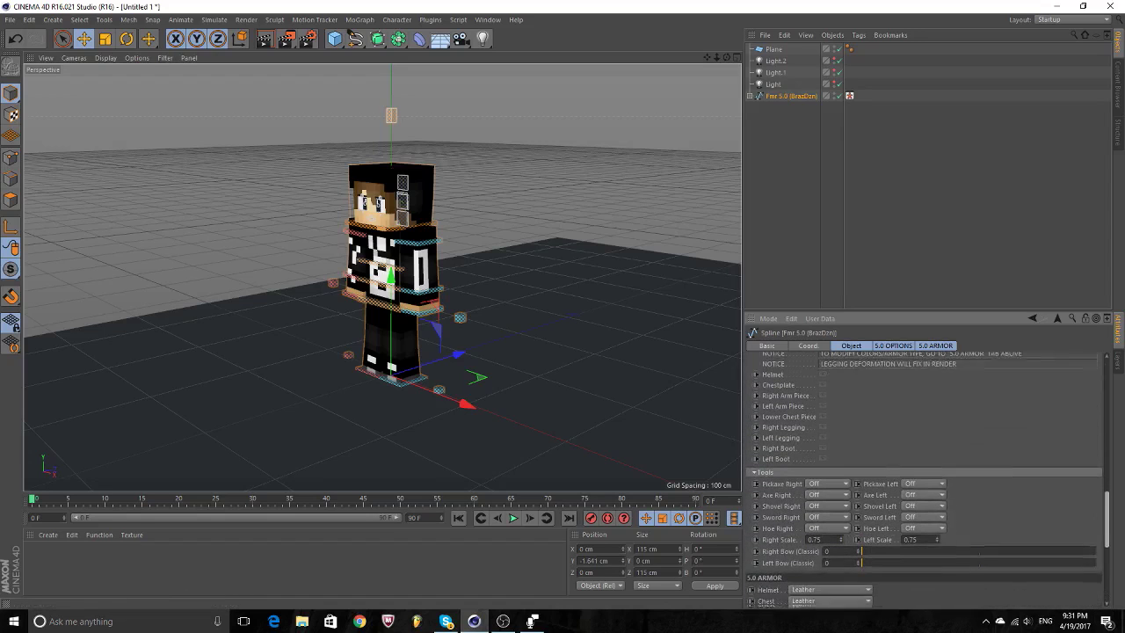
scroll(879, 513, "down", 2)
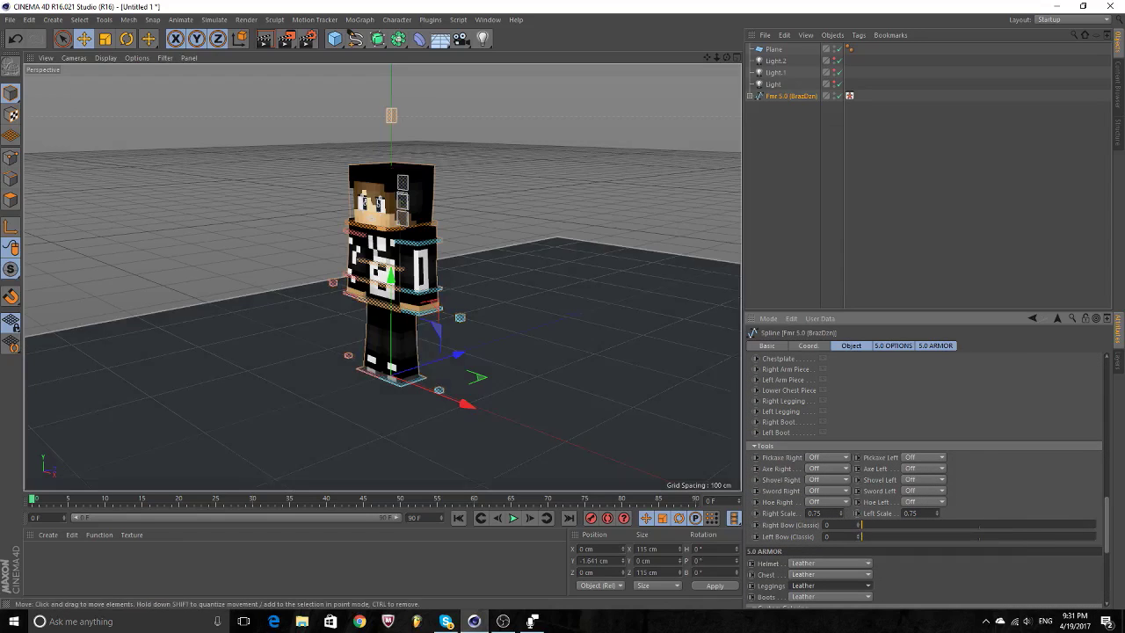
left_click(826, 490)
left_click(819, 514)
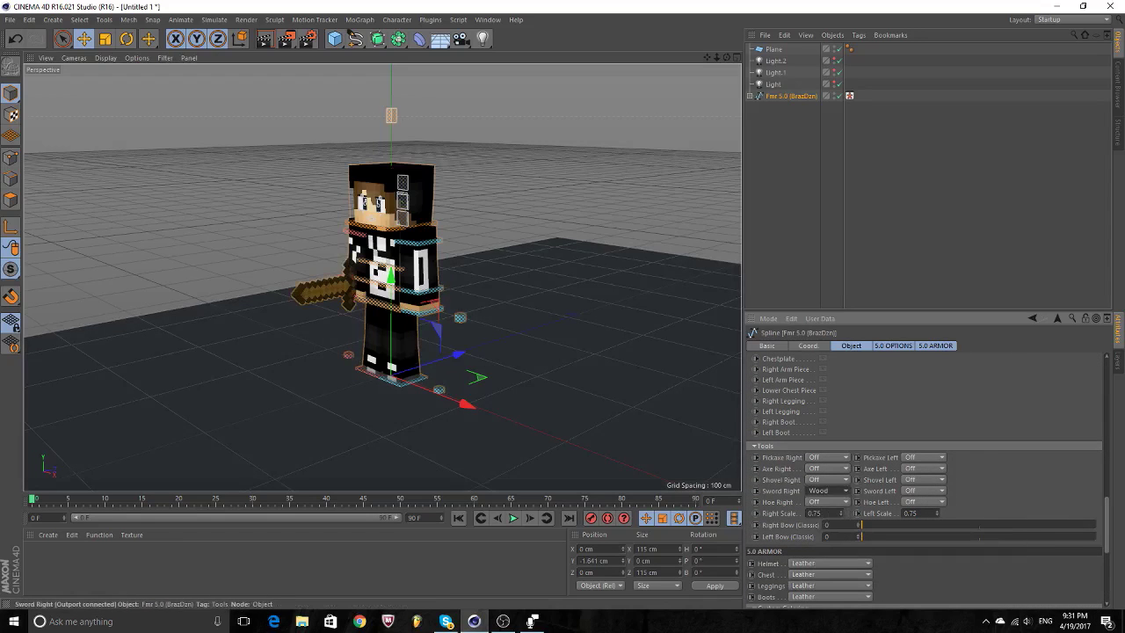
key("ctrl+z")
key("ctrl+z")
Select controlWaist and orbit to check its crouch at Y −15.964 cm, Z 30.125 cm.
scroll(382, 273, "up", 3)
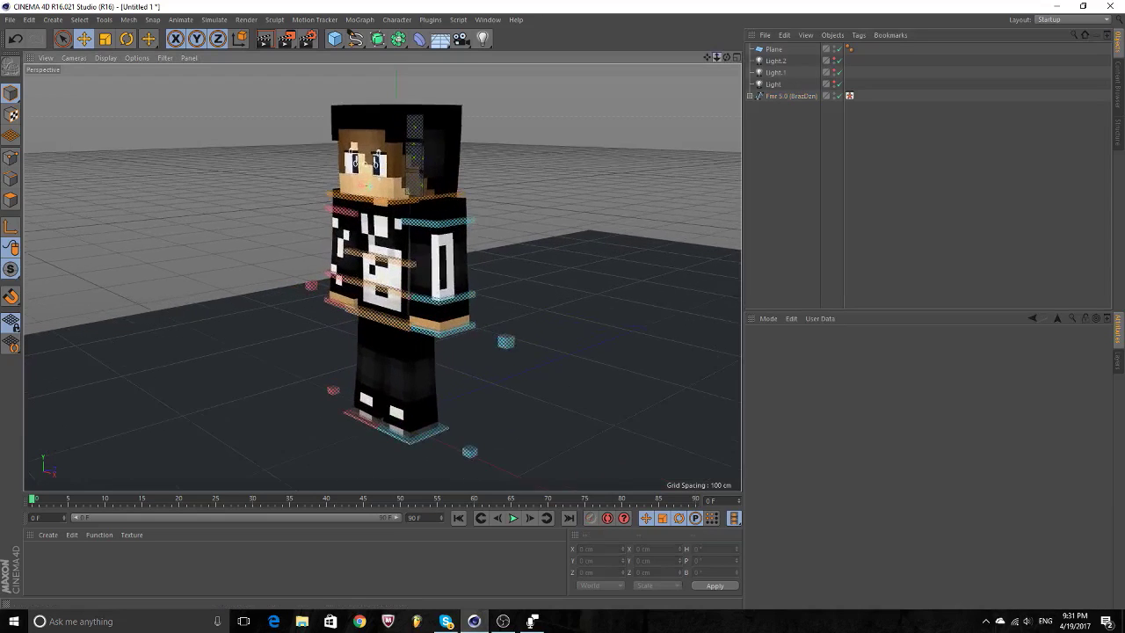
scroll(383, 273, "up", 2)
scroll(382, 273, "down", 3)
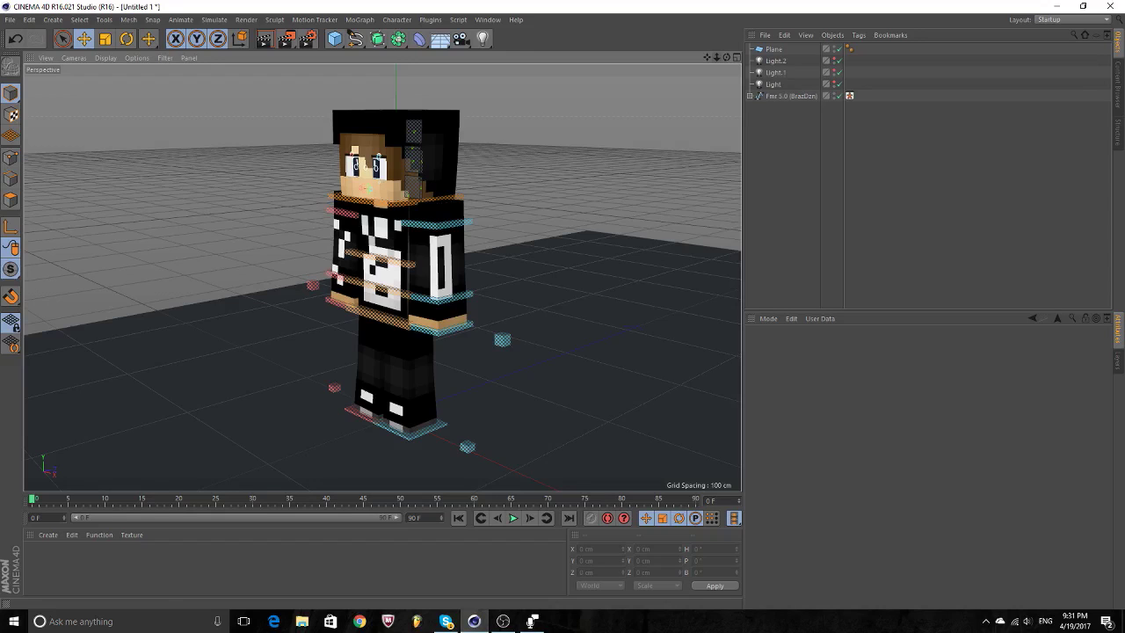
left_click(444, 325)
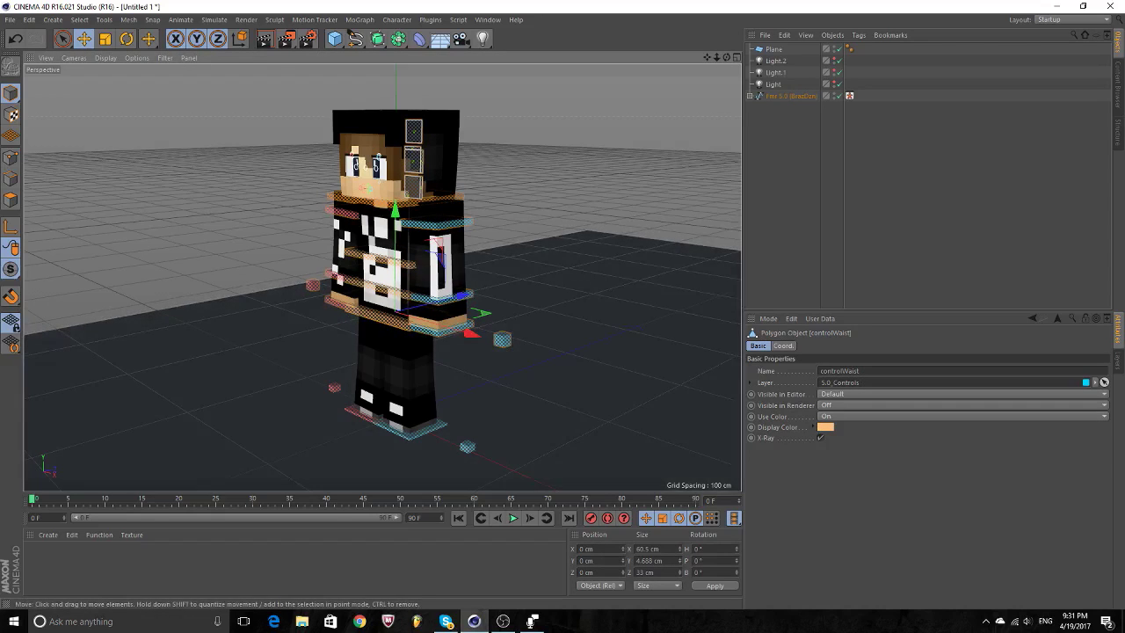
left_click(475, 338)
left_click(439, 255)
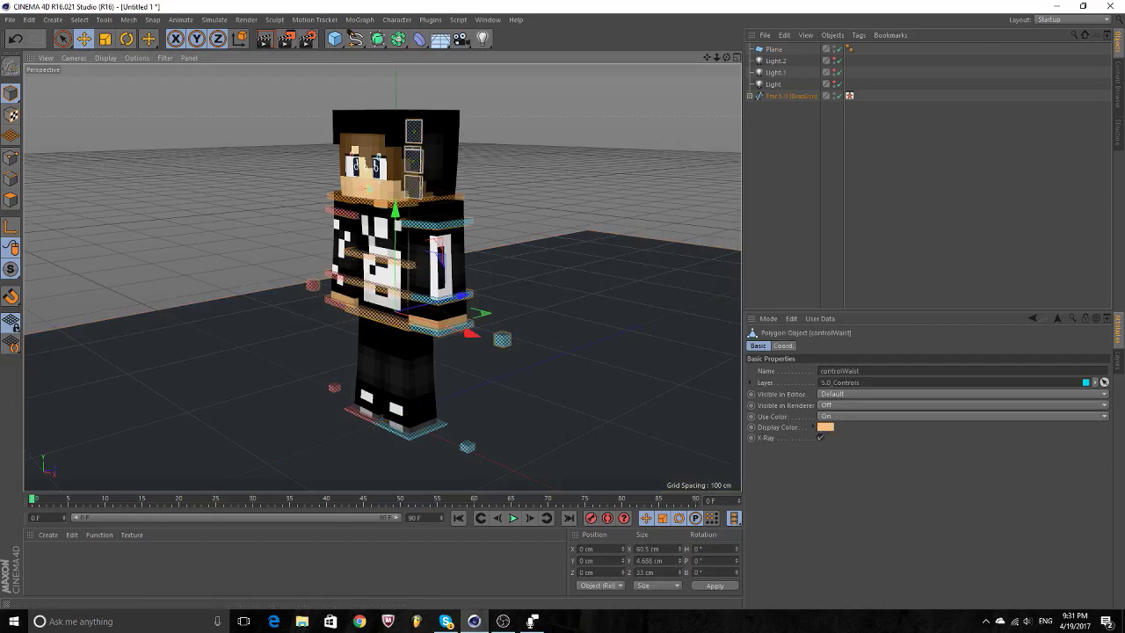
mouse_move(439, 255)
left_mouse_down("alt")
mouse_move(383, 278)
mouse_move(422, 281)
left_mouse_up("alt")
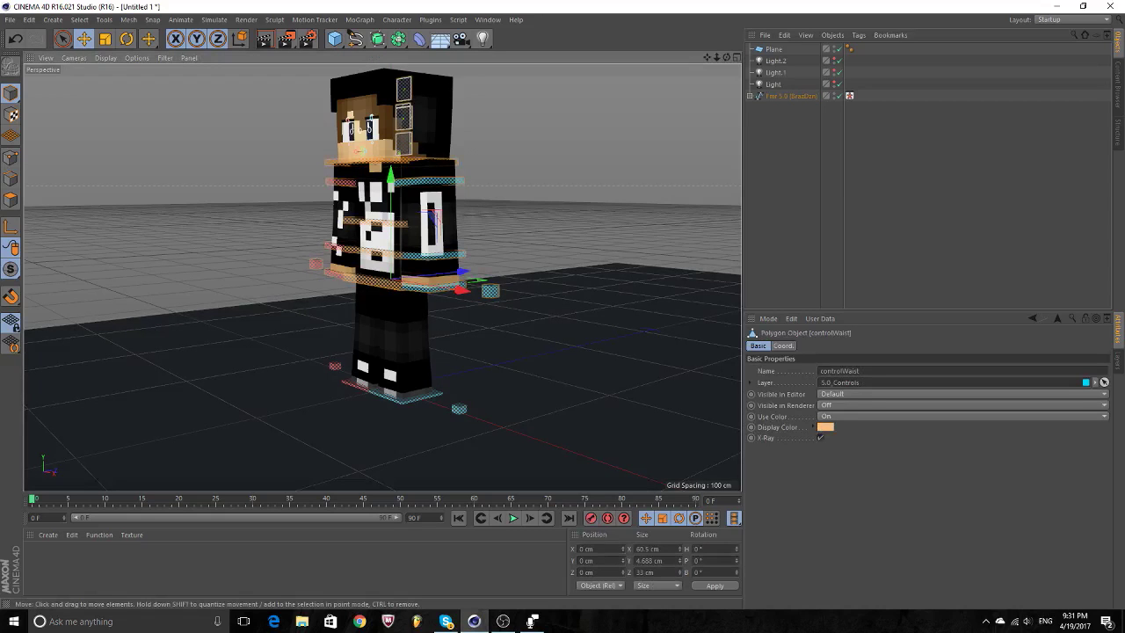
left_click_drag(383, 278, 442, 296, "alt")
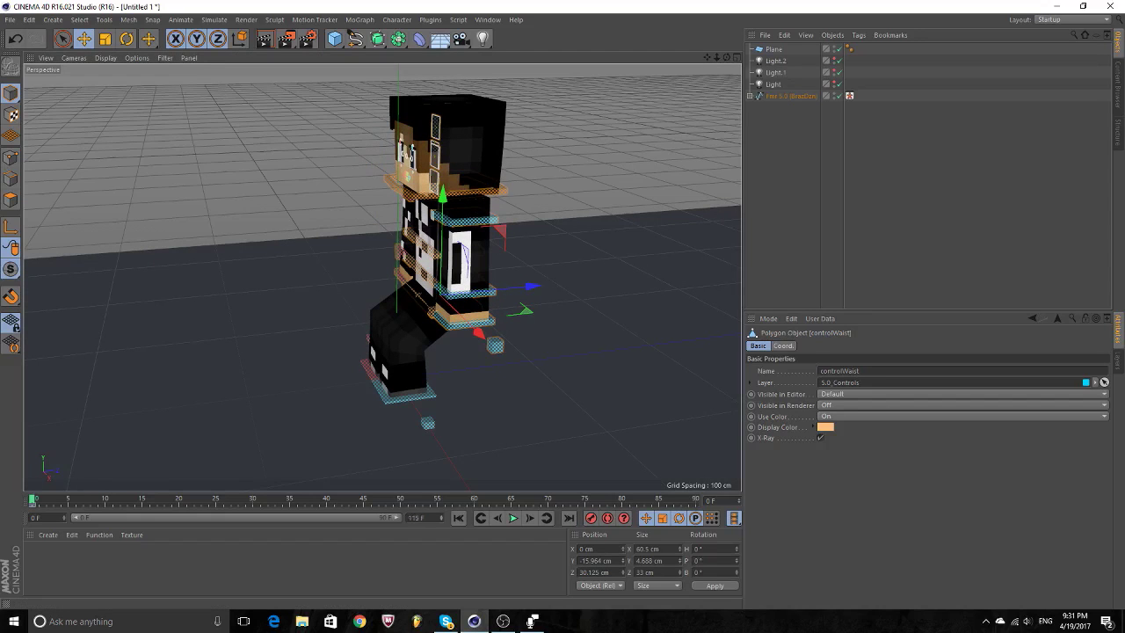
Set the timeline view to show frames 0 through 216.
left_click_drag(158, 518, 313, 518)
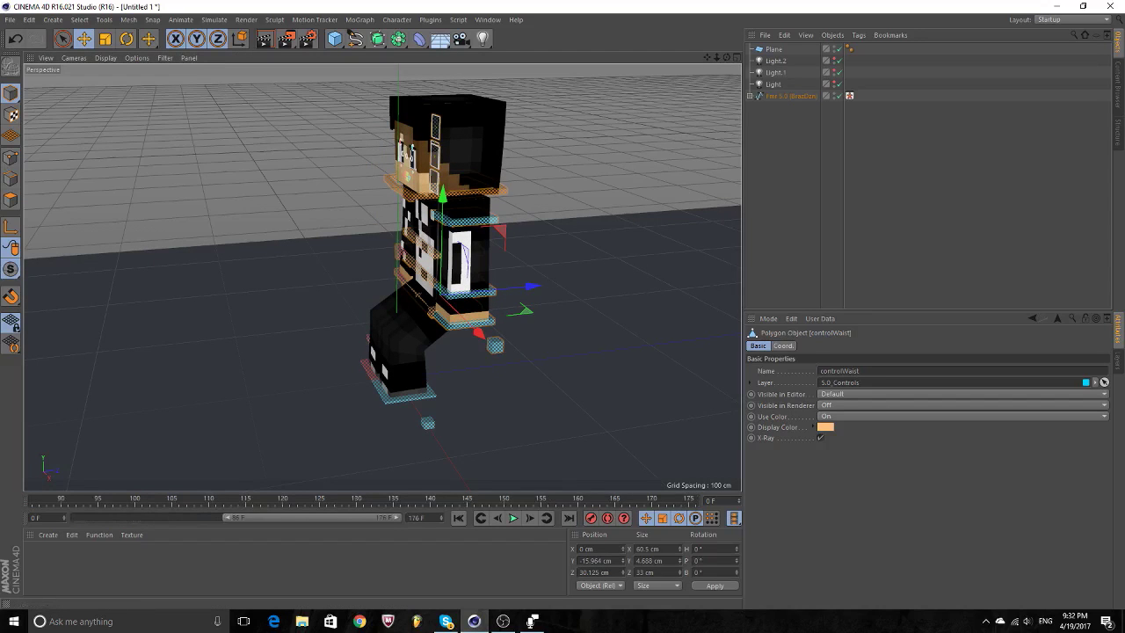
left_click_drag(227, 518, 74, 517)
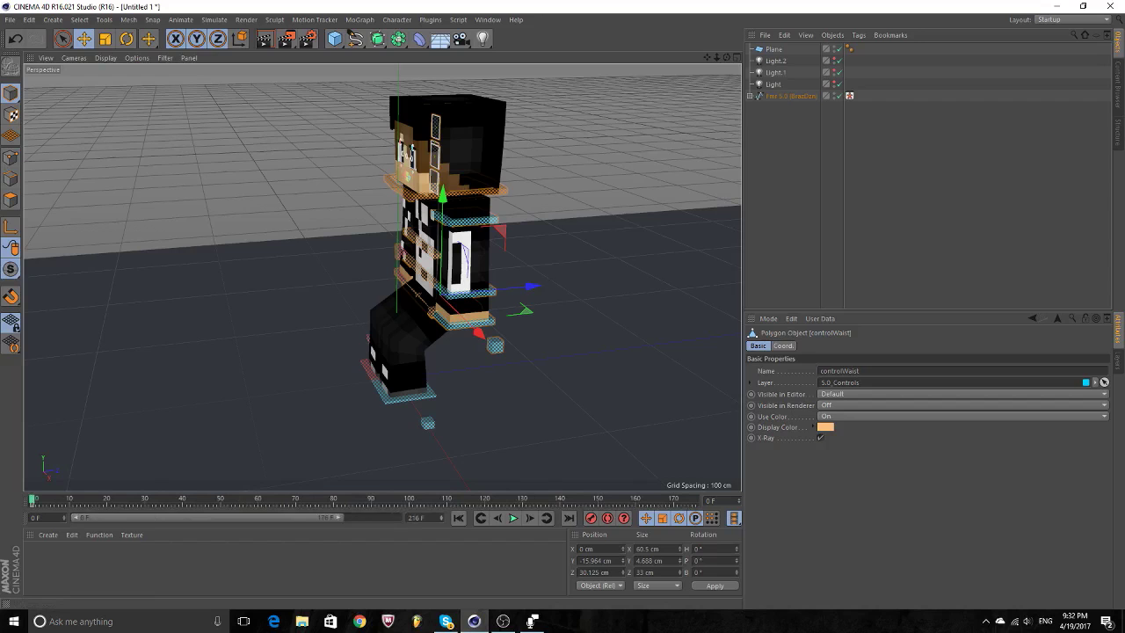
left_click_drag(338, 518, 401, 518)
Drag controlWaist down and forward to Y −18.727 cm, Z 32.662 cm.
left_click_drag(478, 333, 483, 336)
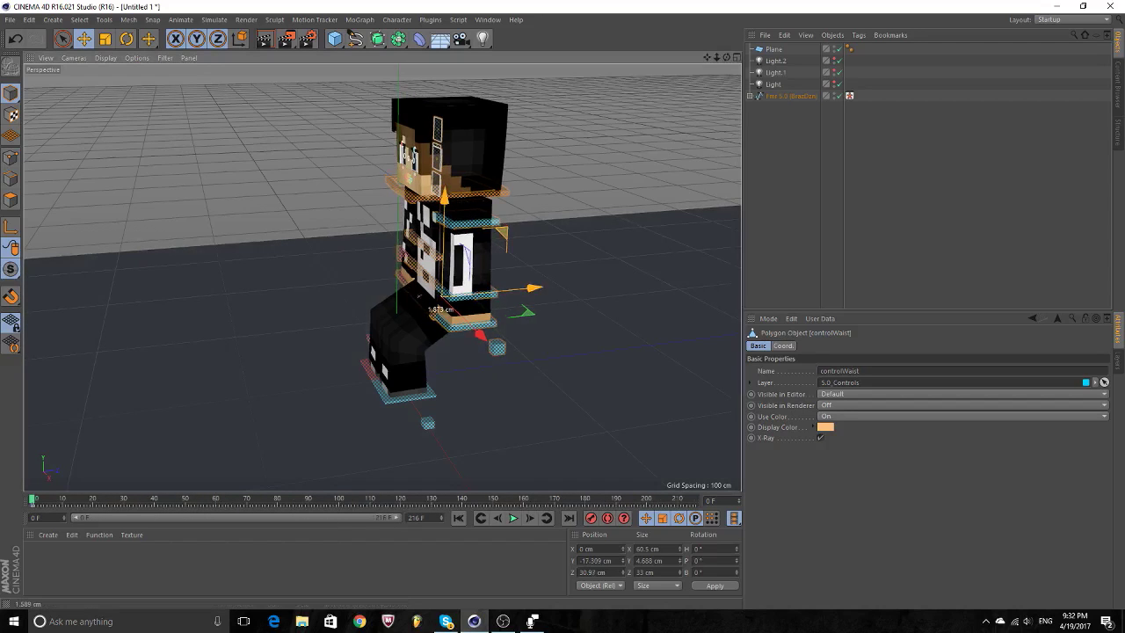
left_click(426, 422)
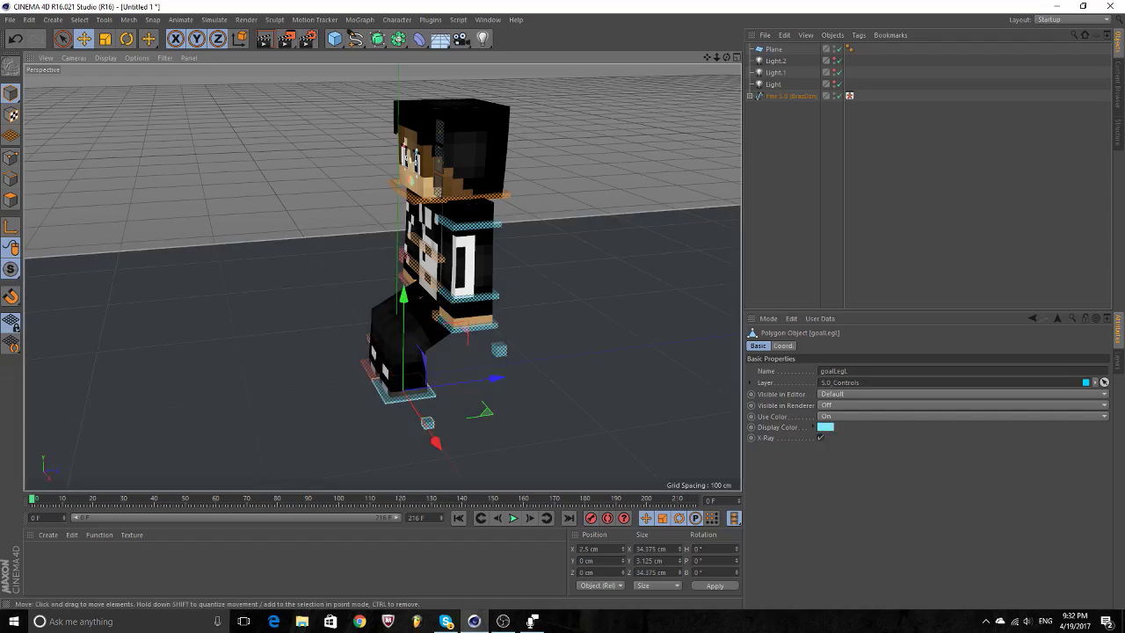
left_click(479, 332)
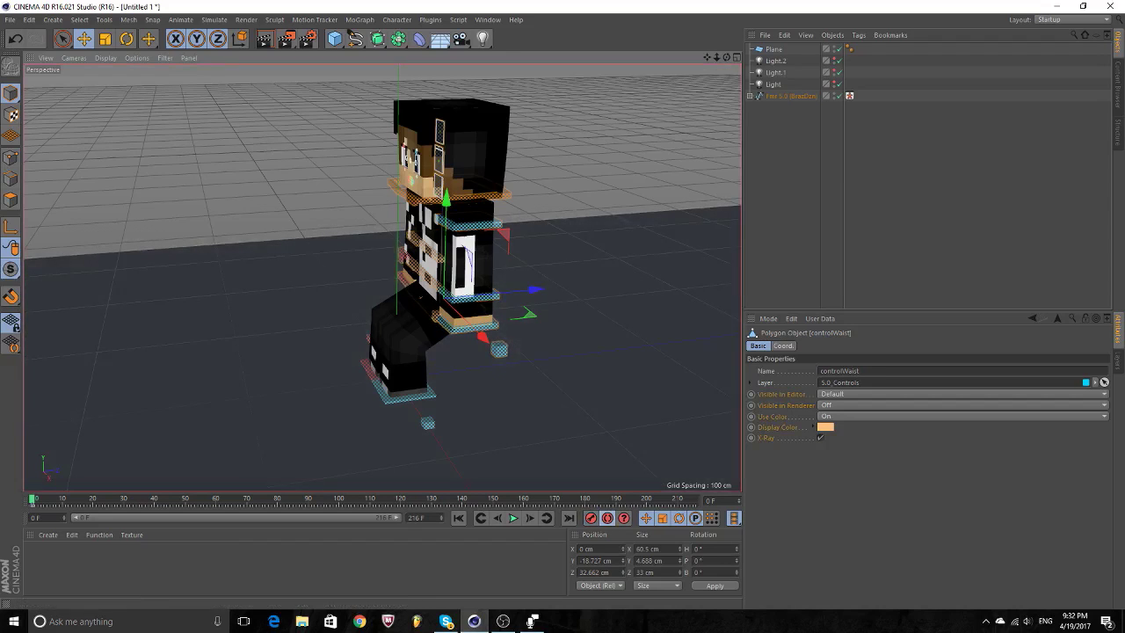
Lift goalLegL up and forward to Y 46.628, Z 100.091 cm; nudge goalLegR forward.
left_click(413, 394)
left_click_drag(402, 388, 542, 312)
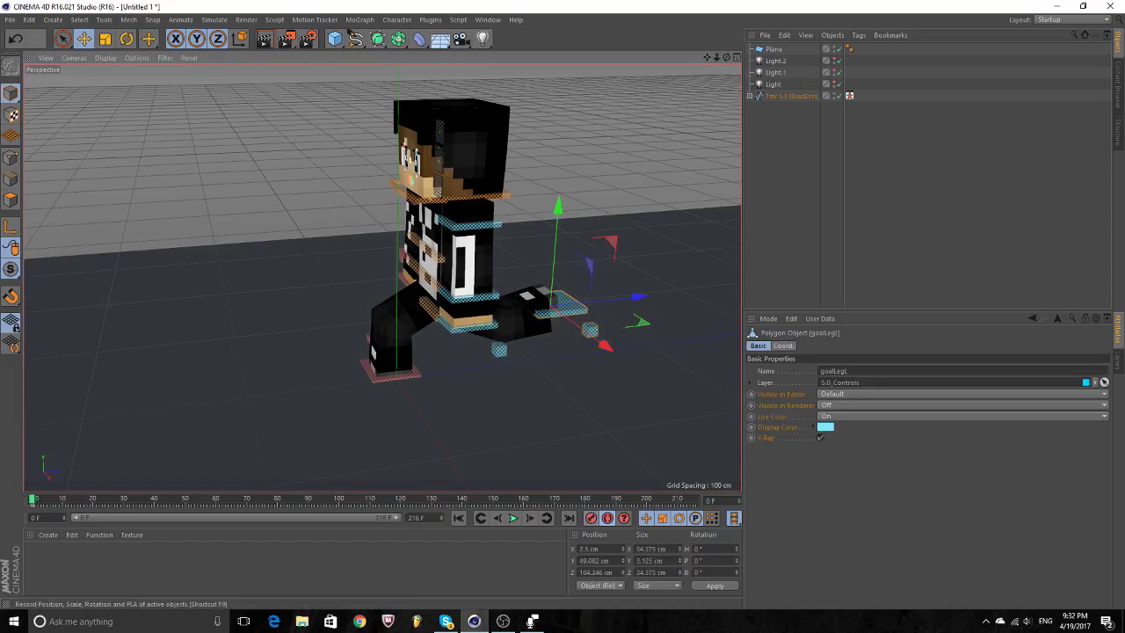
left_click(397, 367)
left_click_drag(414, 360, 497, 358)
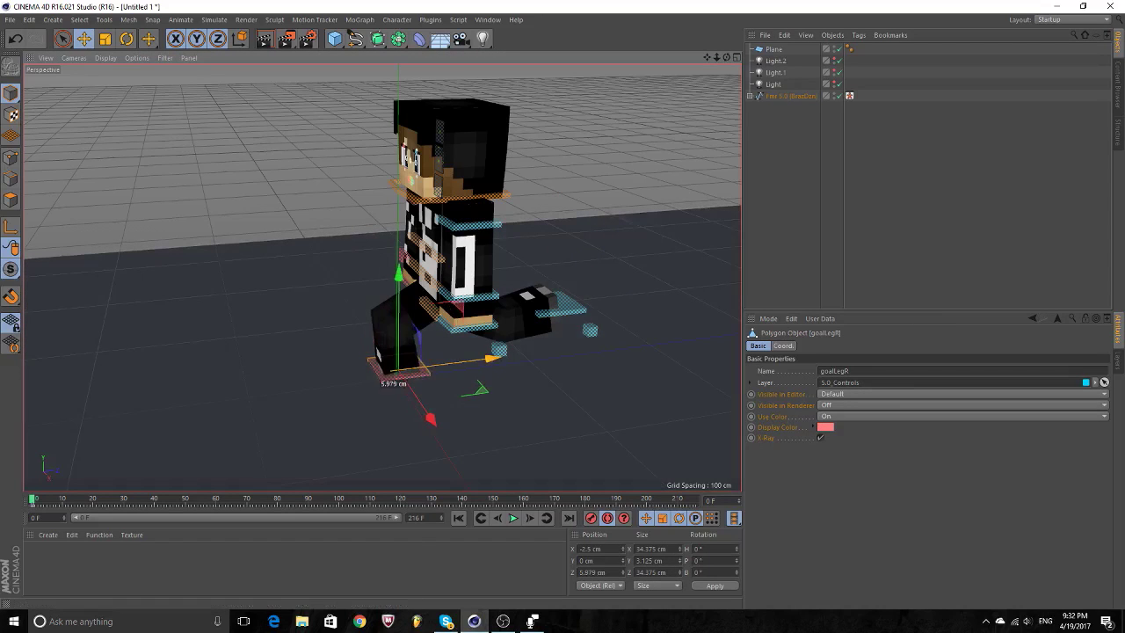
left_click(543, 313)
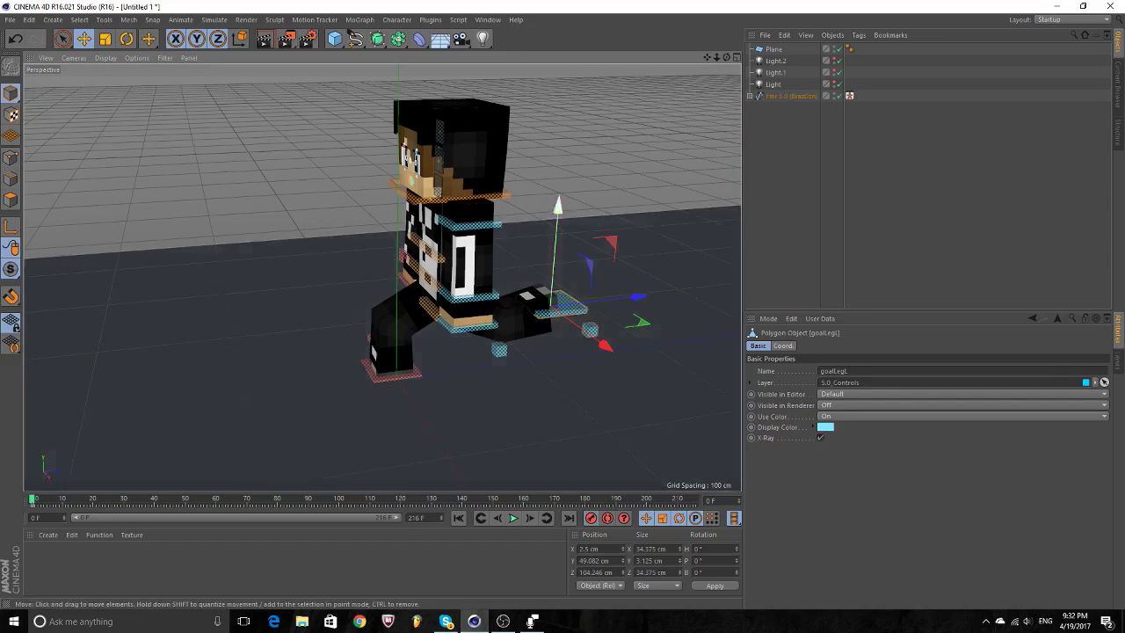
Fine-tune controlWaist's height to Y −19.155 cm, checking from another angle.
left_click(475, 303)
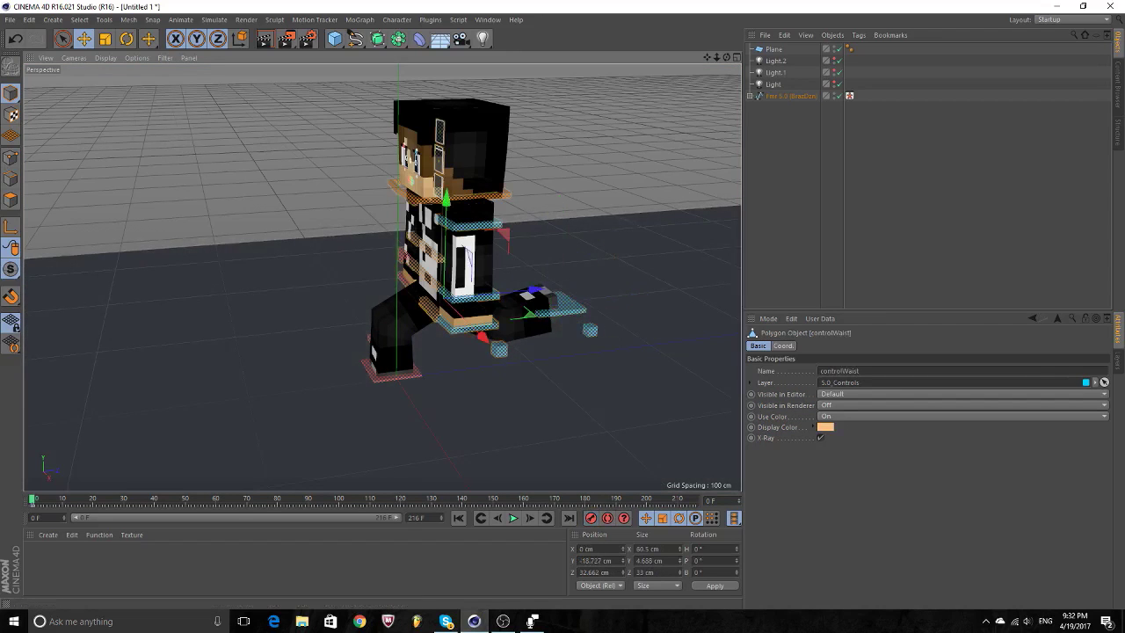
left_click_drag(422, 158, 341, 160, "alt")
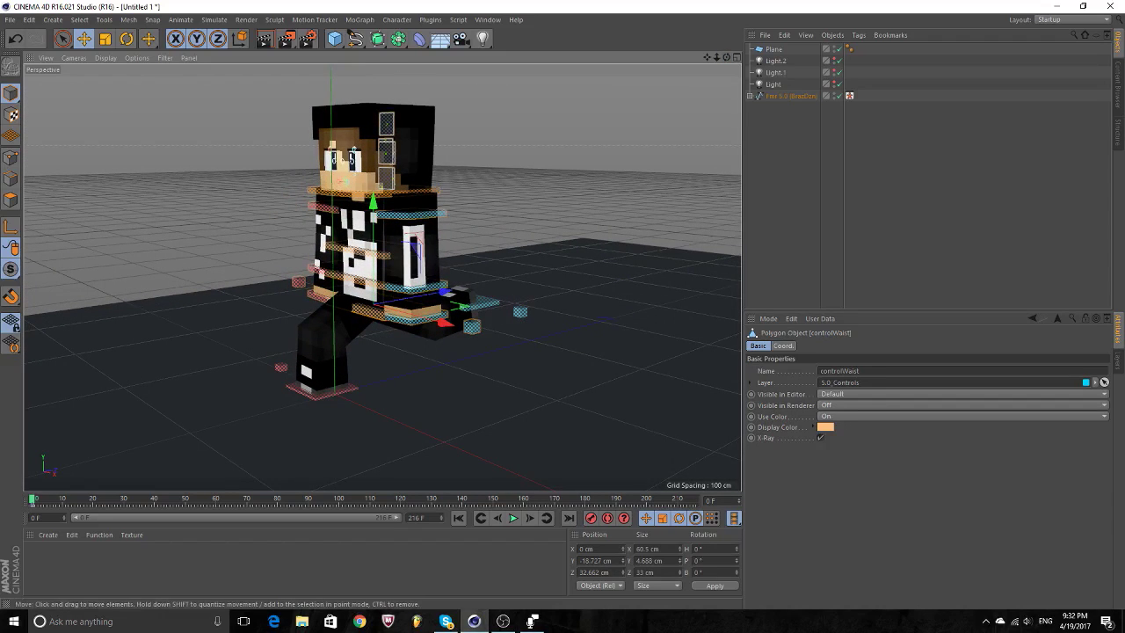
left_click_drag(373, 202, 373, 209)
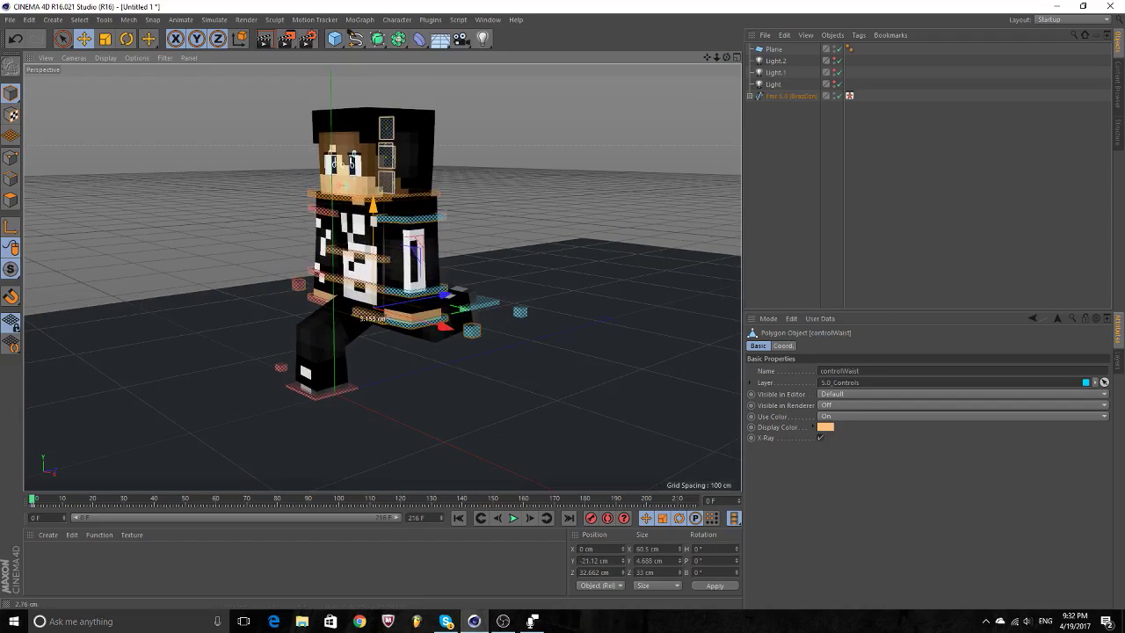
left_click_drag(373, 209, 373, 203)
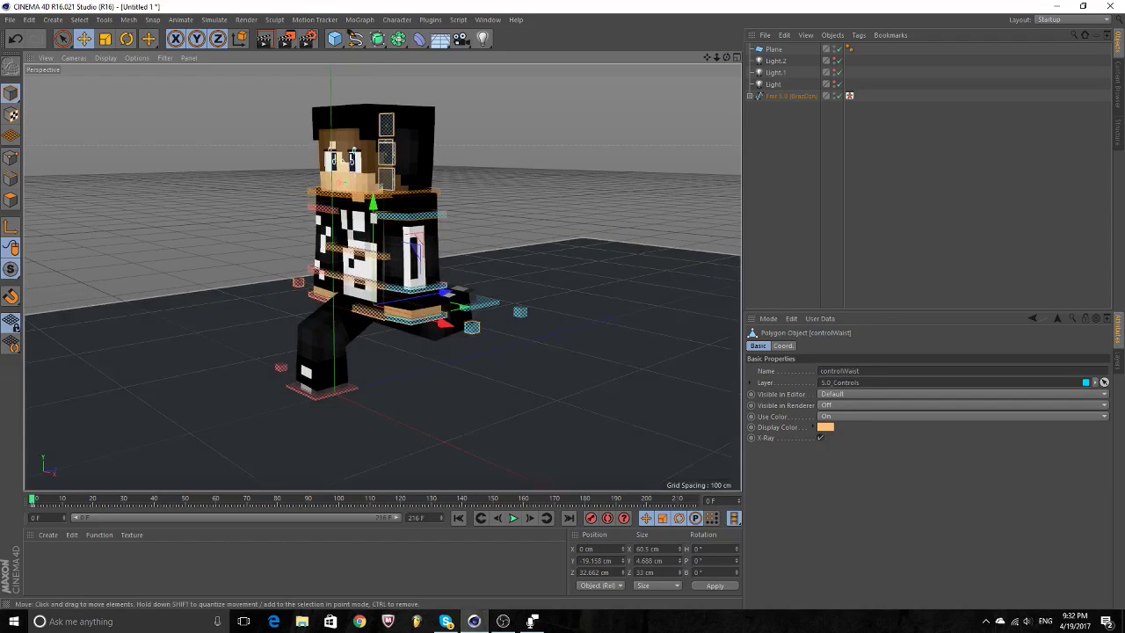
left_click(479, 308)
mouse_move(479, 308)
left_mouse_down("alt")
mouse_move(527, 303)
mouse_move(486, 309)
left_mouse_up("alt")
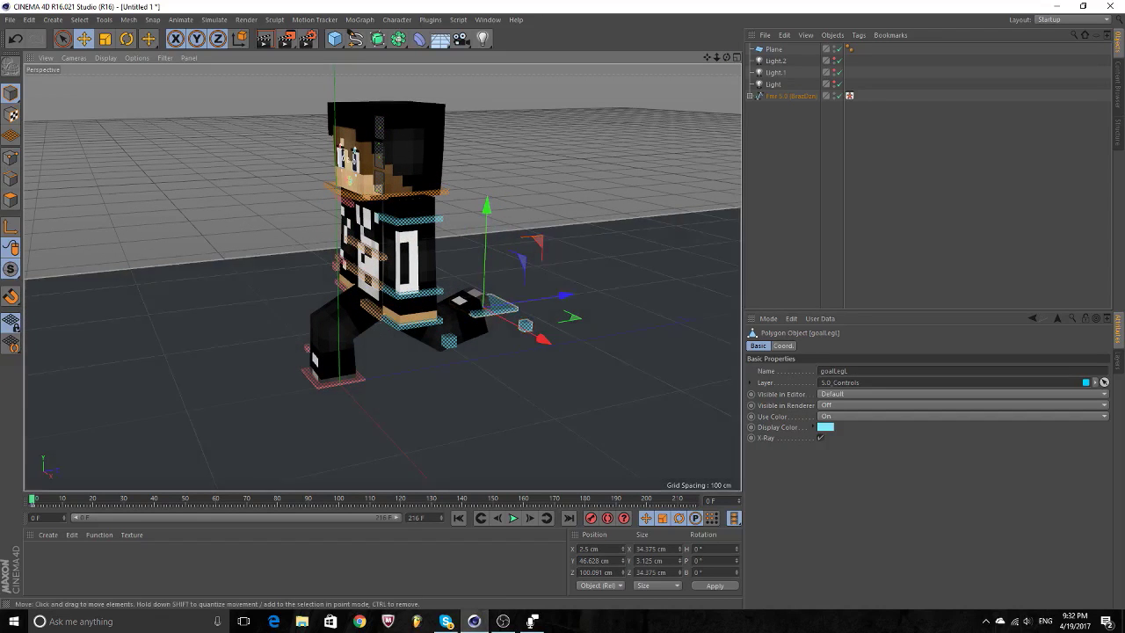
left_click(406, 317)
Rotate controlWaist and controlBack forward so the upper body leans into the run.
key("r")
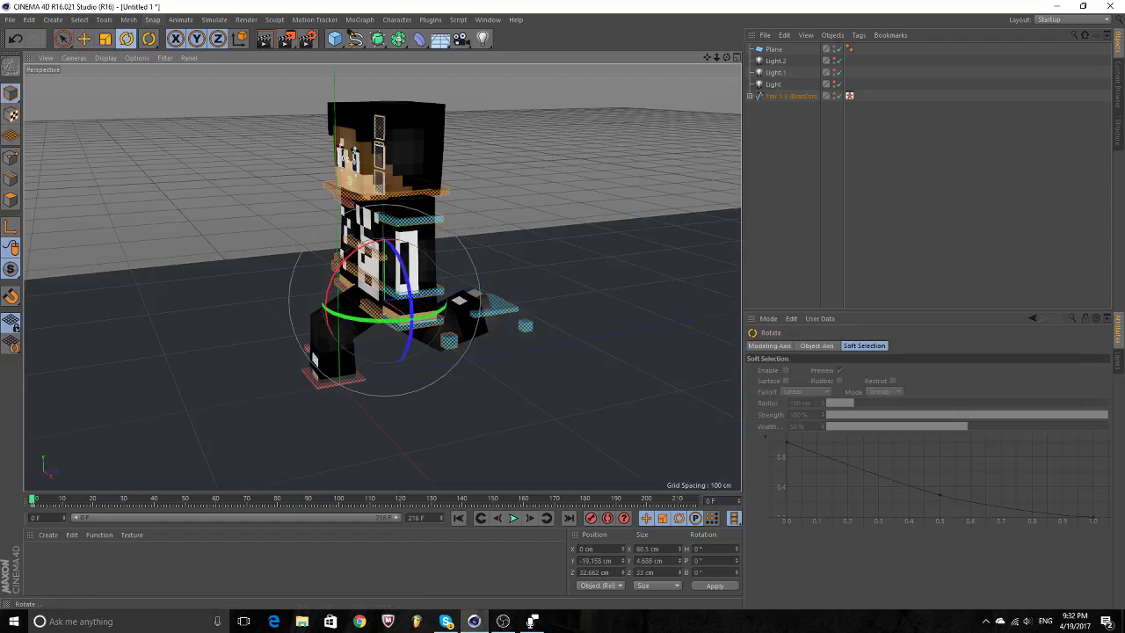
left_click_drag(356, 251, 342, 257)
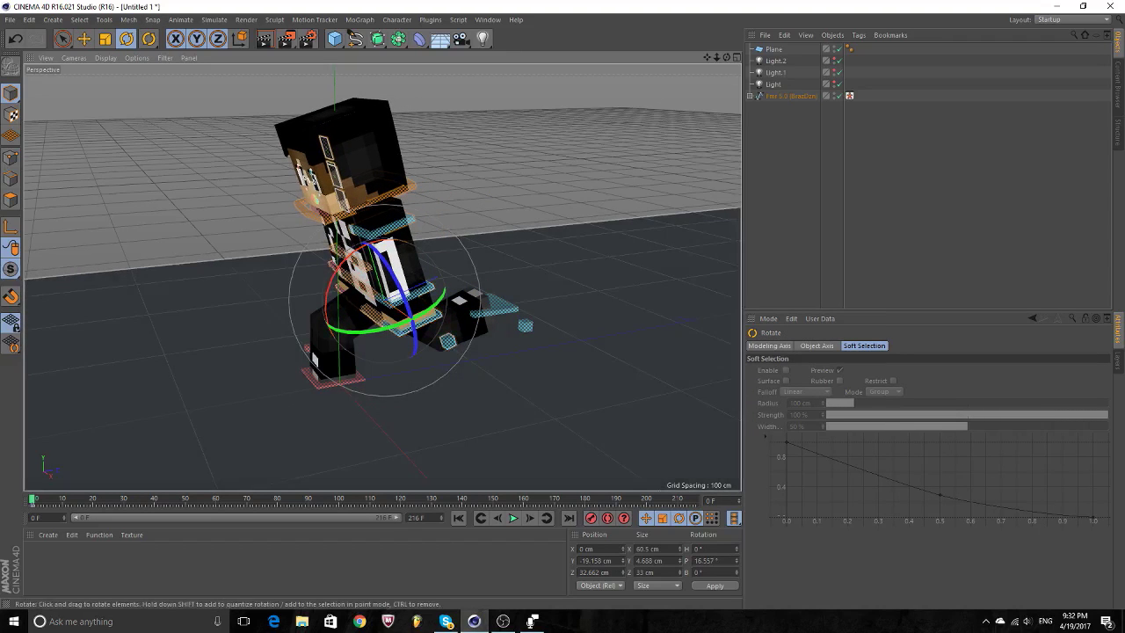
left_click(387, 194)
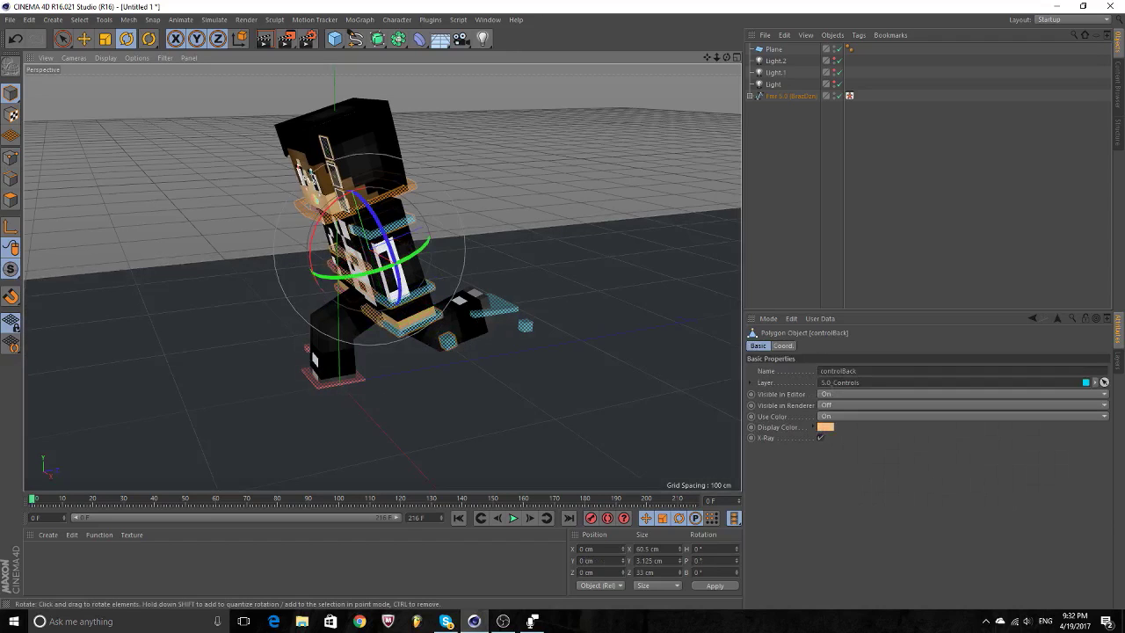
left_click_drag(314, 257, 305, 214)
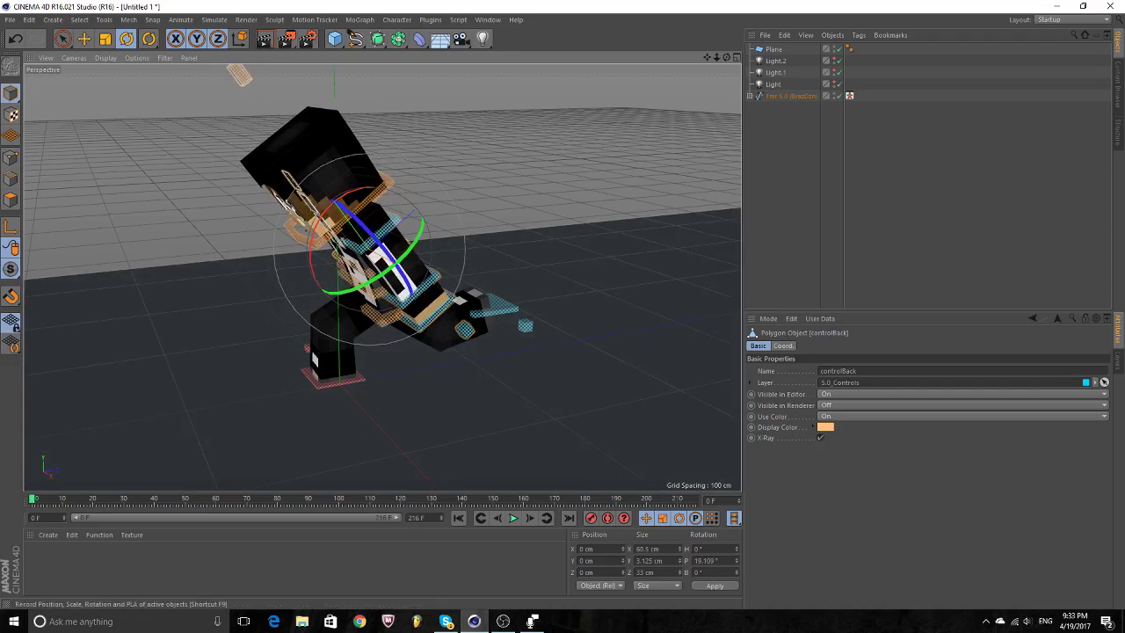
Ease the waist lean back to about 15.3° P and tilt controlNeck to P −29.116°.
left_click(386, 312)
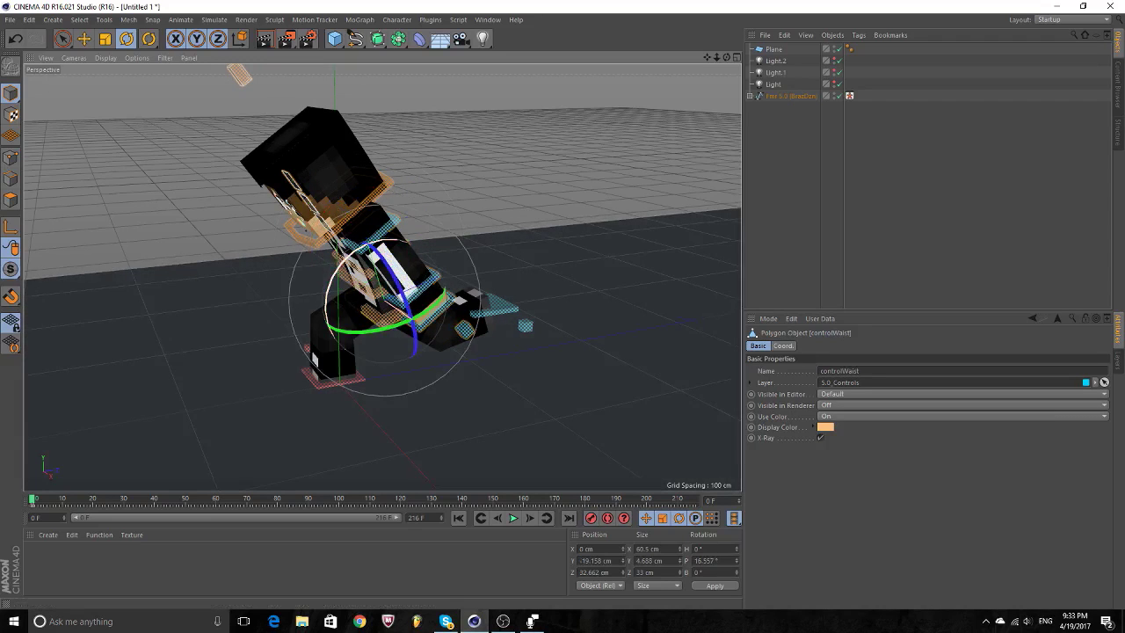
left_click_drag(334, 308, 330, 264)
left_click(321, 180)
mouse_move(327, 150)
left_mouse_down()
mouse_move(306, 165)
mouse_move(383, 278)
mouse_move(457, 273)
mouse_move(440, 247)
mouse_move(479, 264)
left_mouse_up()
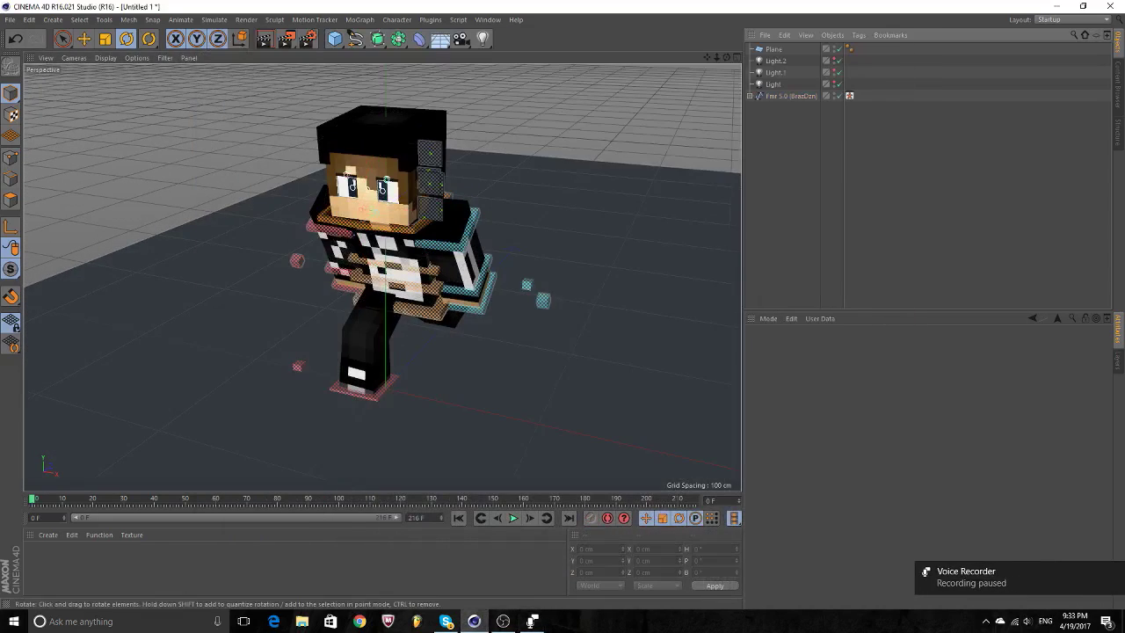
Select the left arm goal control and try moving the arm away from the body.
left_click(479, 281)
left_click(365, 389)
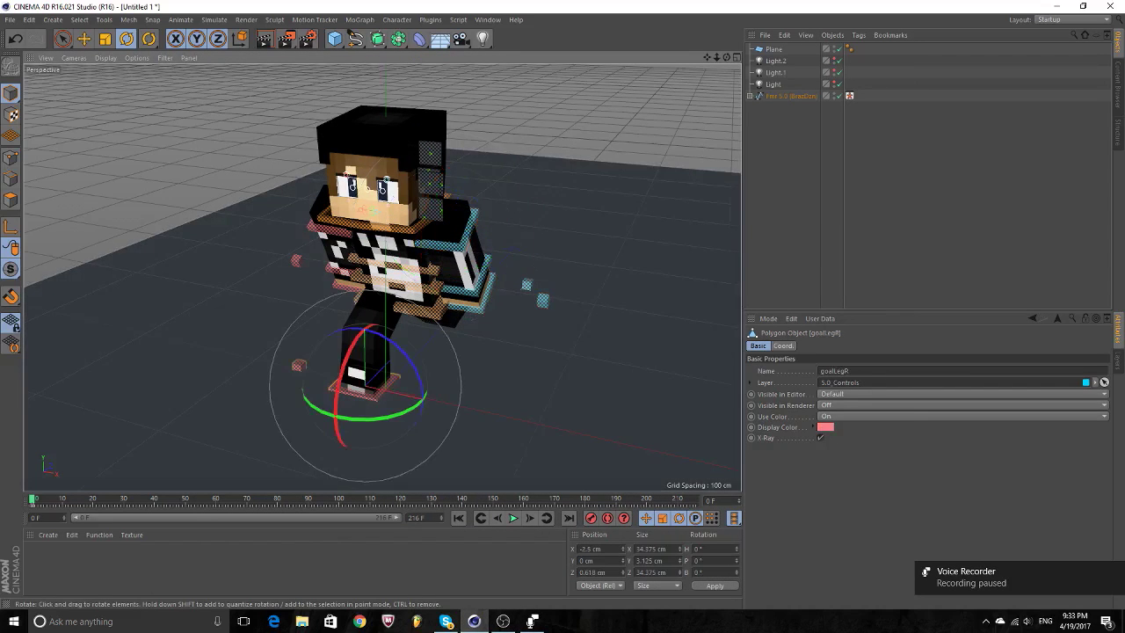
left_click(479, 281)
key("e")
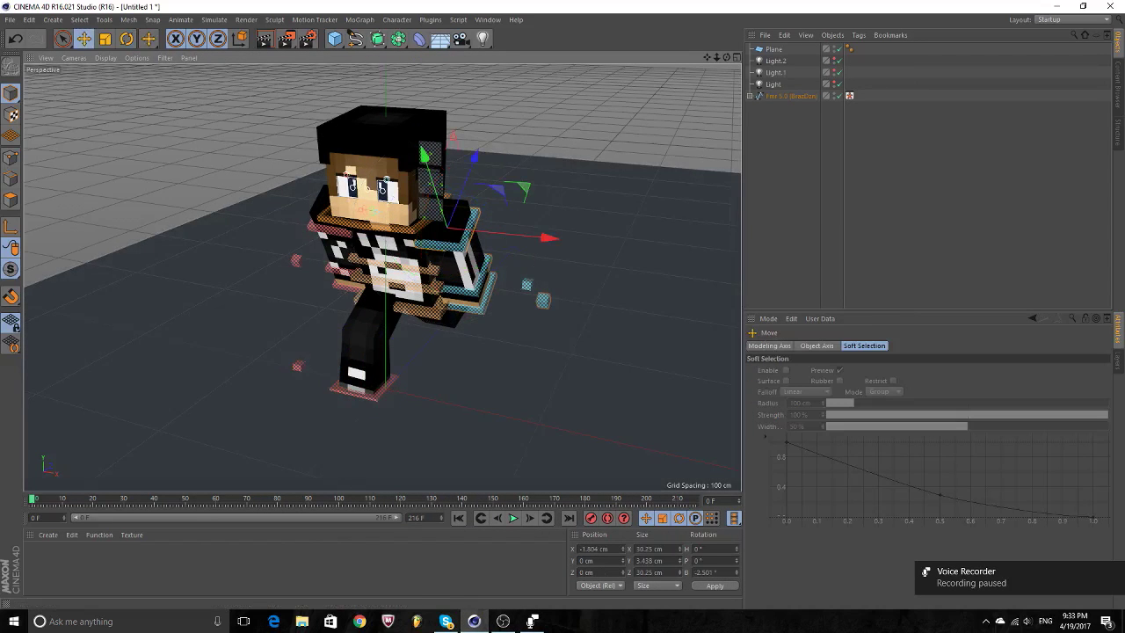
left_click_drag(387, 182, 356, 176, "alt")
key("r")
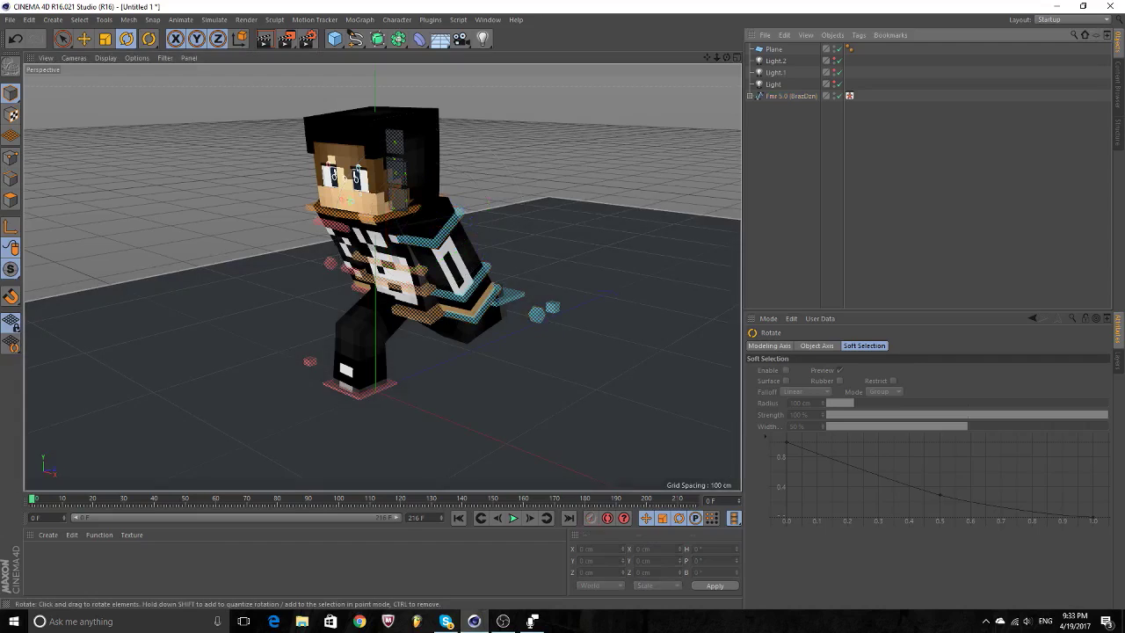
left_click(479, 291)
key("e")
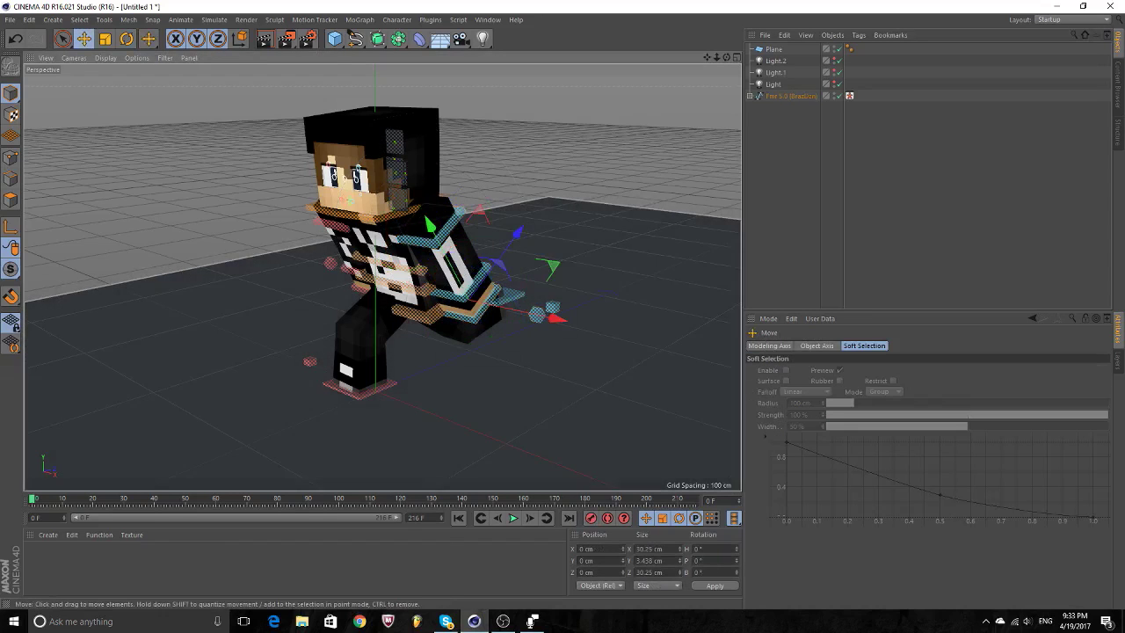
left_click_drag(474, 295, 440, 303)
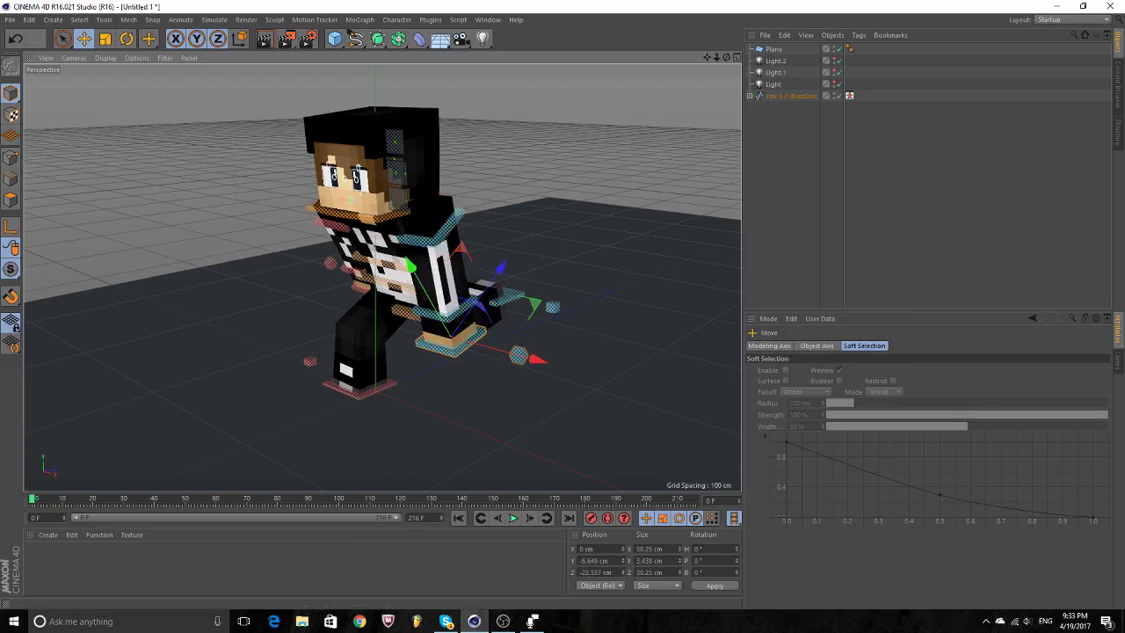
left_click(15, 38)
left_click(35, 38)
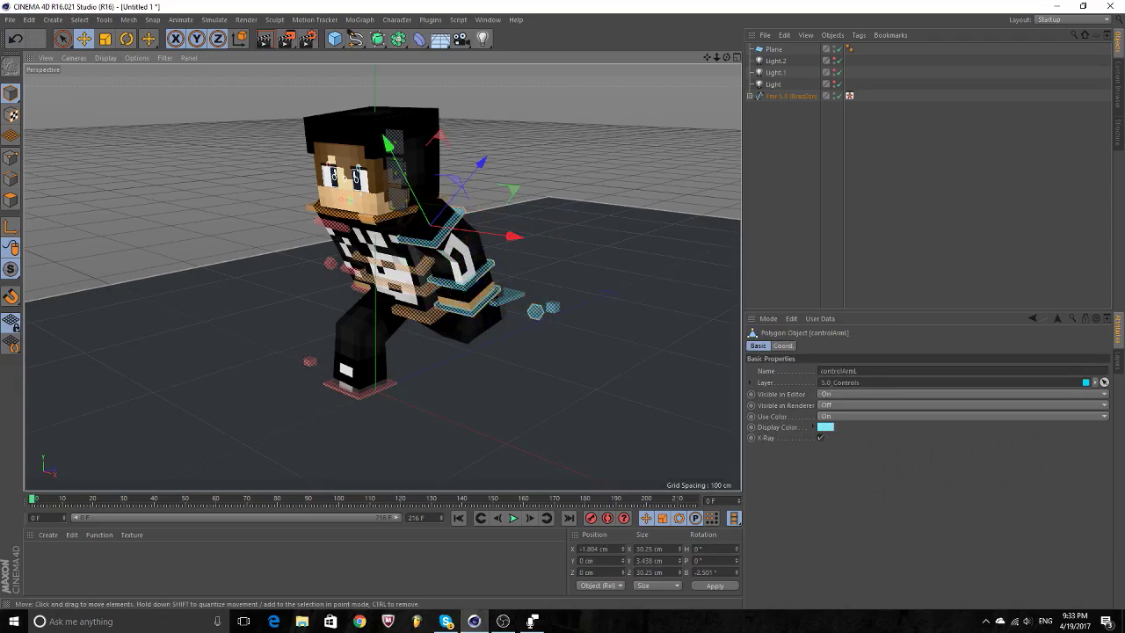
Rotate the left arm control back to H −58.276°, P −47.263°, B −51.216°.
left_click(426, 220)
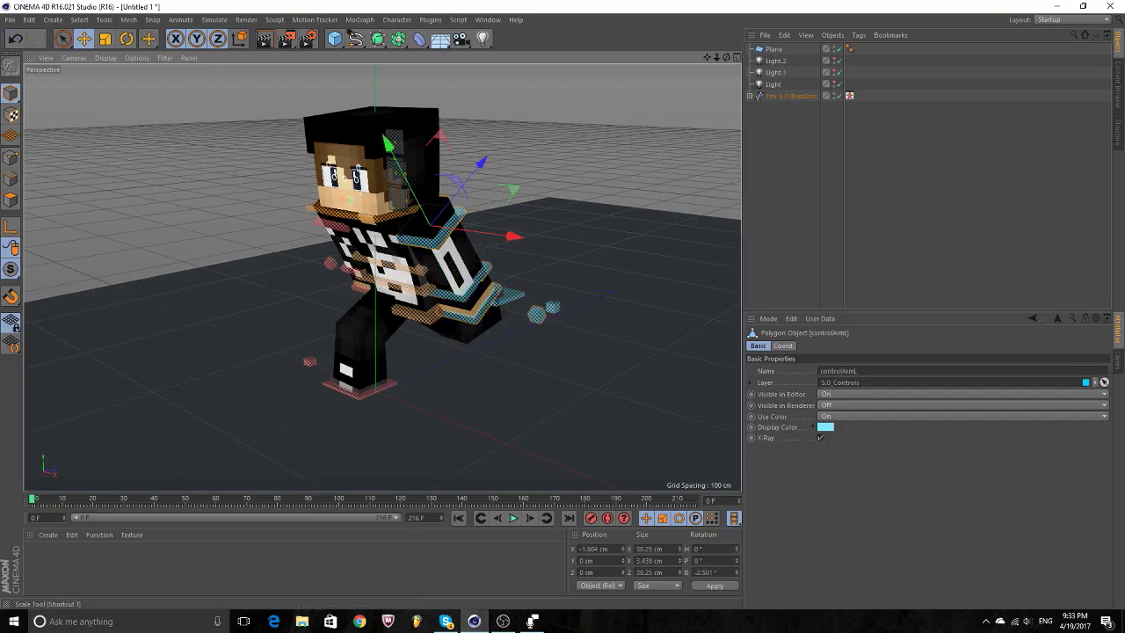
key("r")
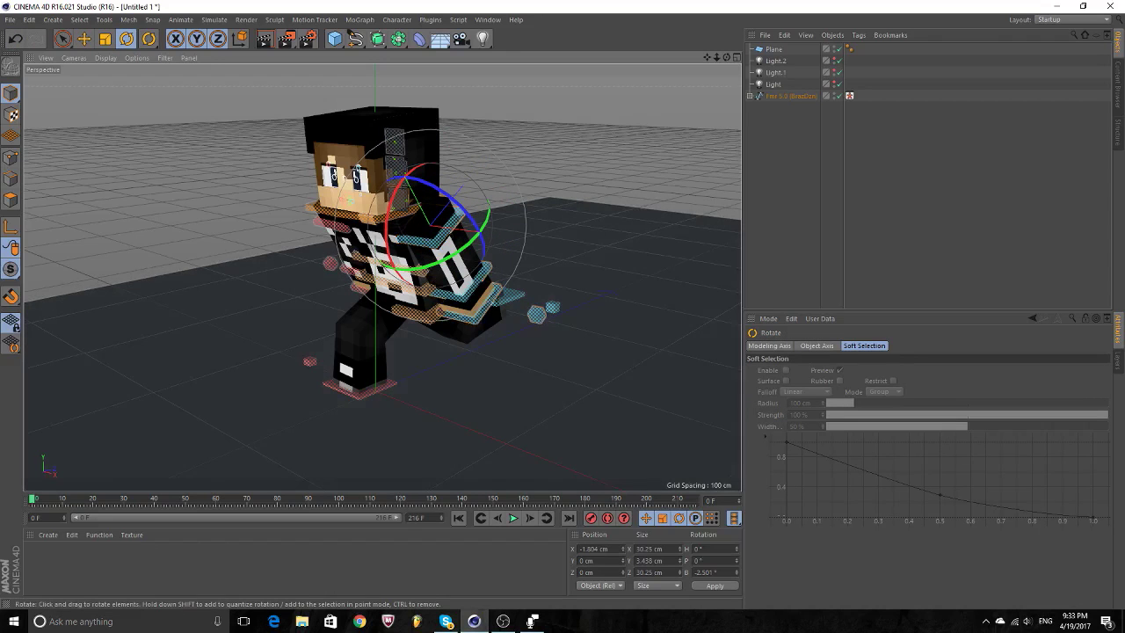
key("e")
left_click_drag(431, 226, 532, 208)
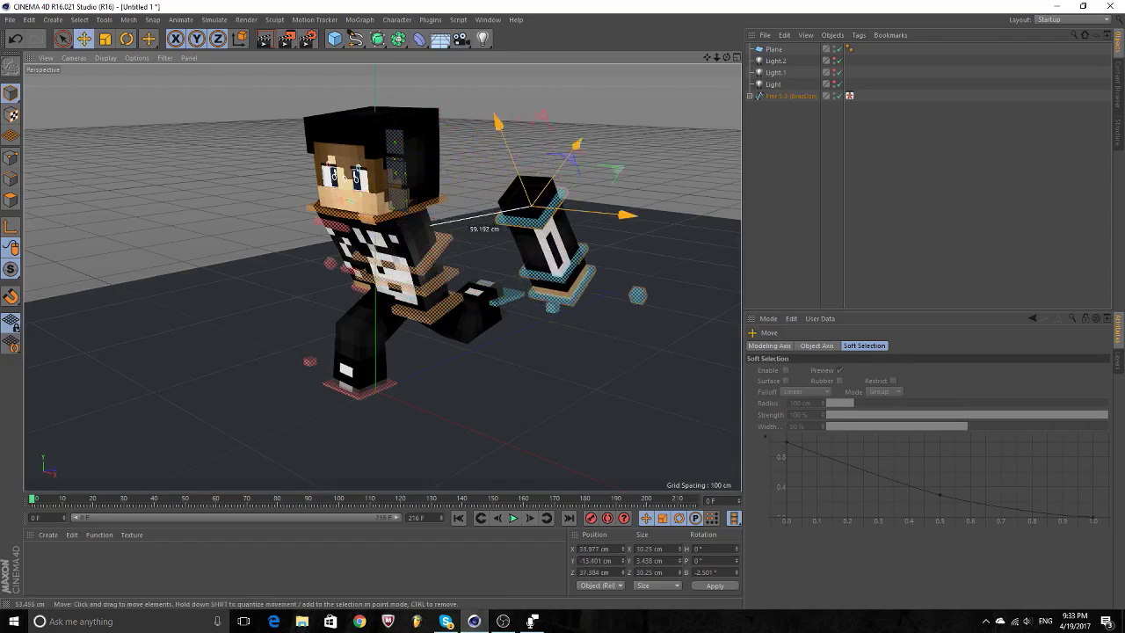
key("ctrl+z")
key("r")
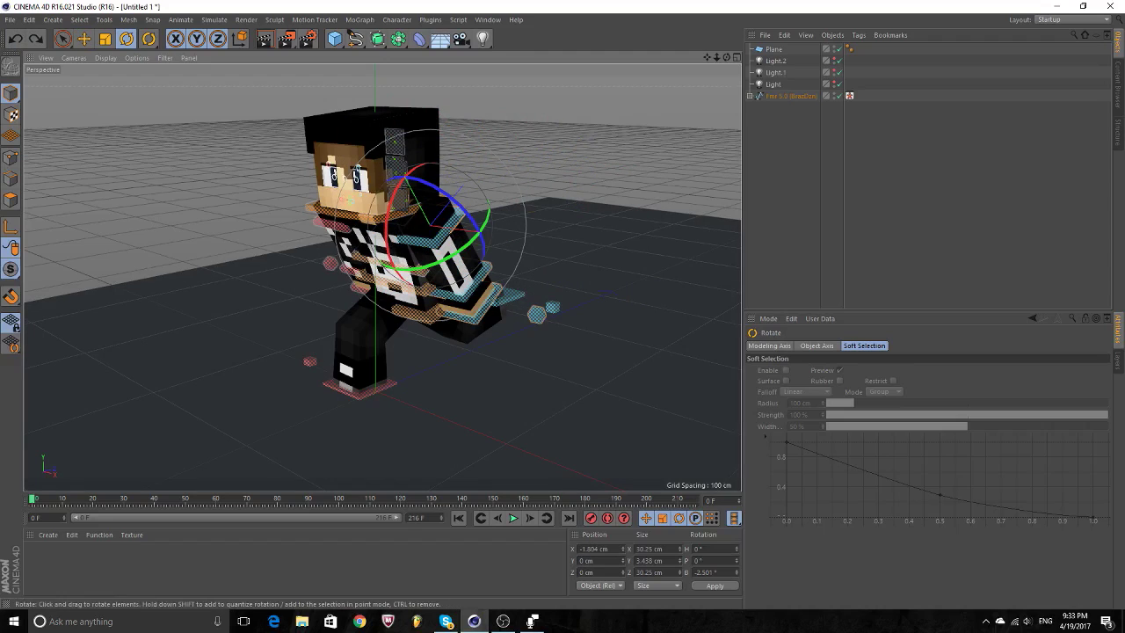
left_click_drag(412, 176, 387, 219)
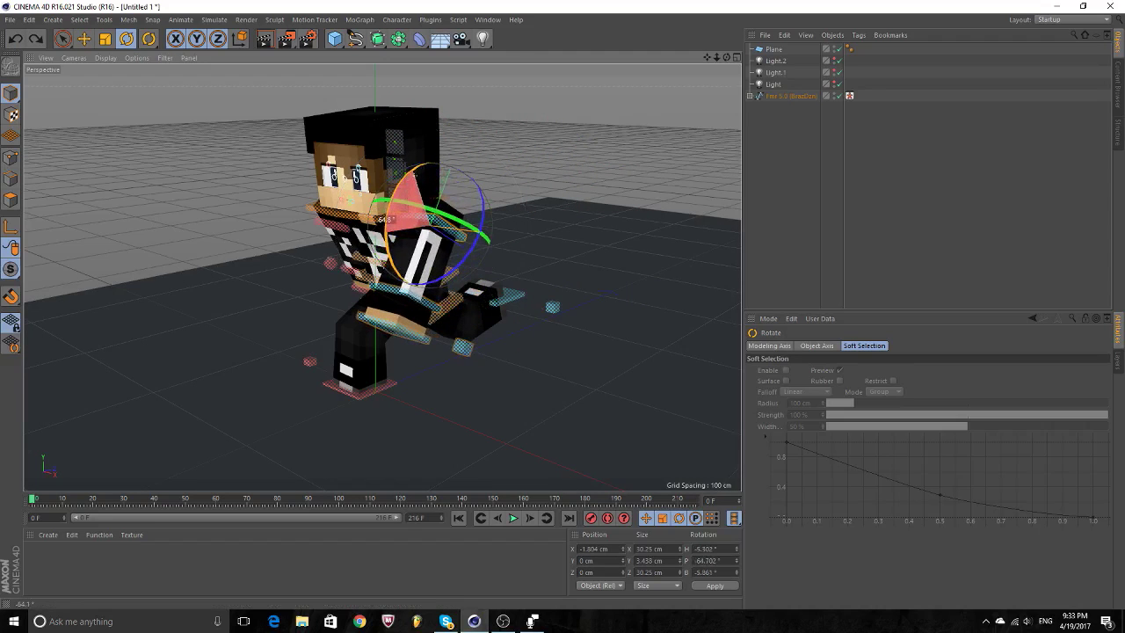
left_click(466, 356)
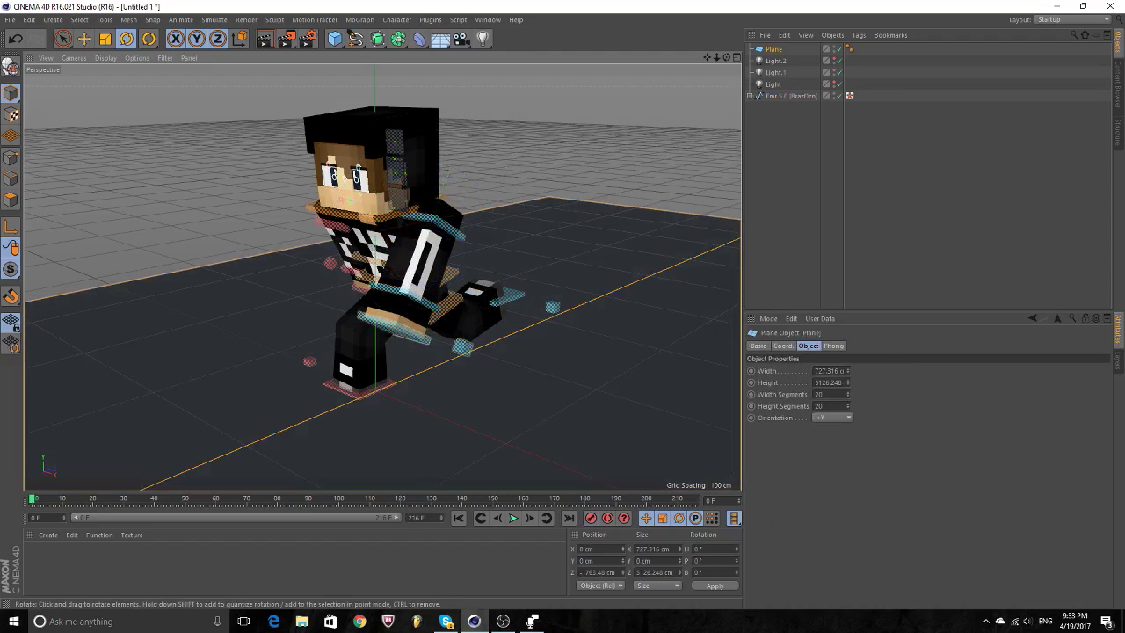
Raise goalArm1_L by 4.363 cm on Y.
key("e")
left_click(461, 348)
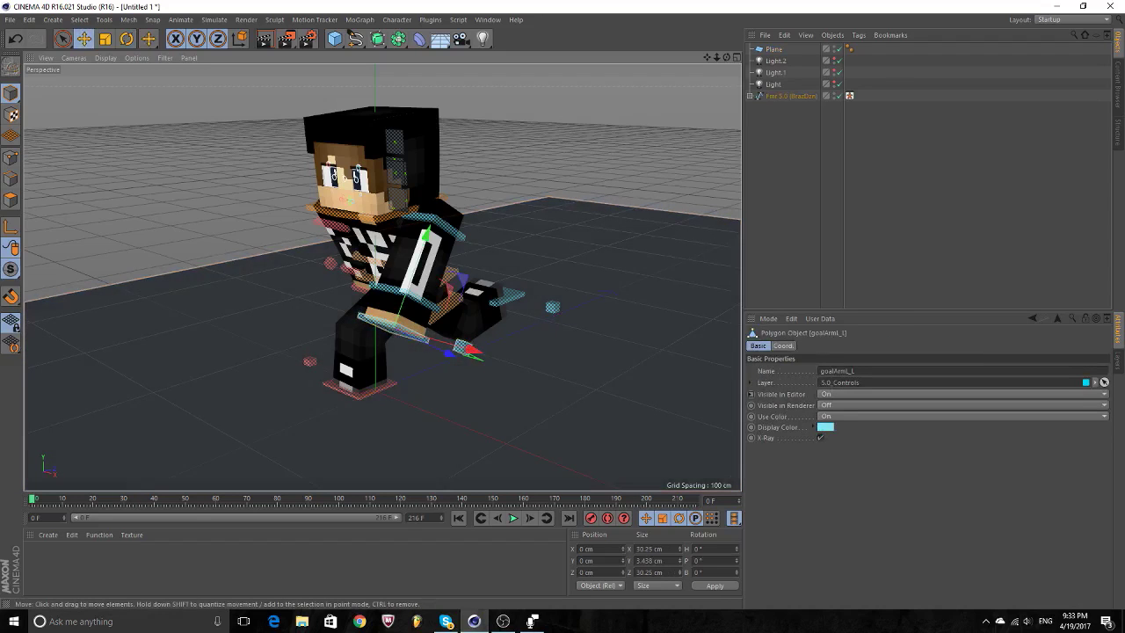
left_click_drag(425, 240, 428, 231)
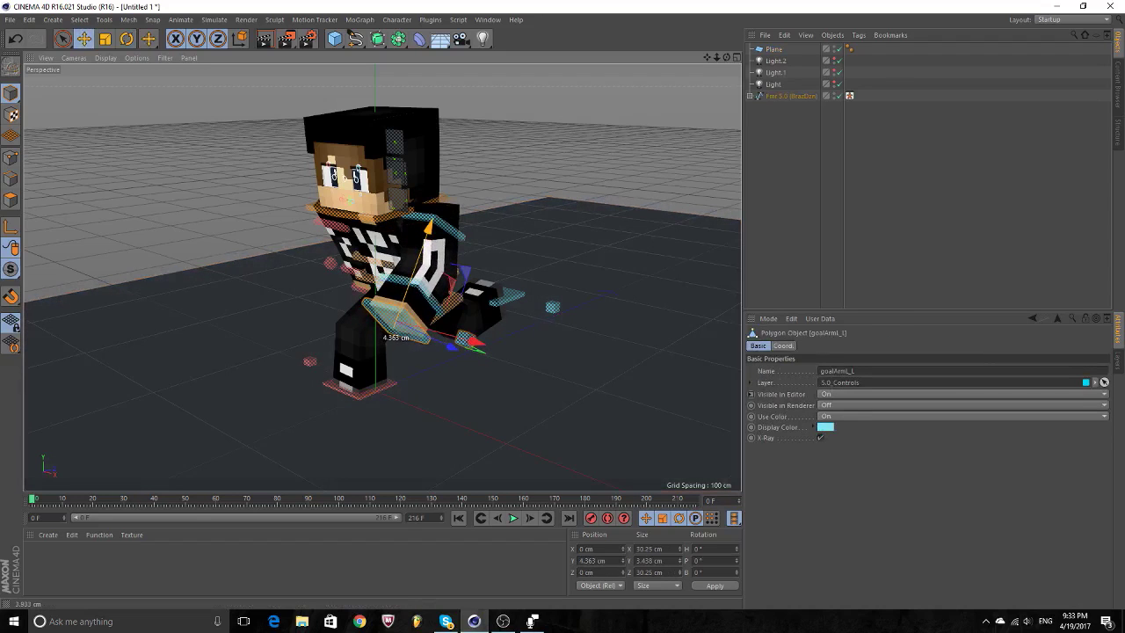
left_click(345, 174)
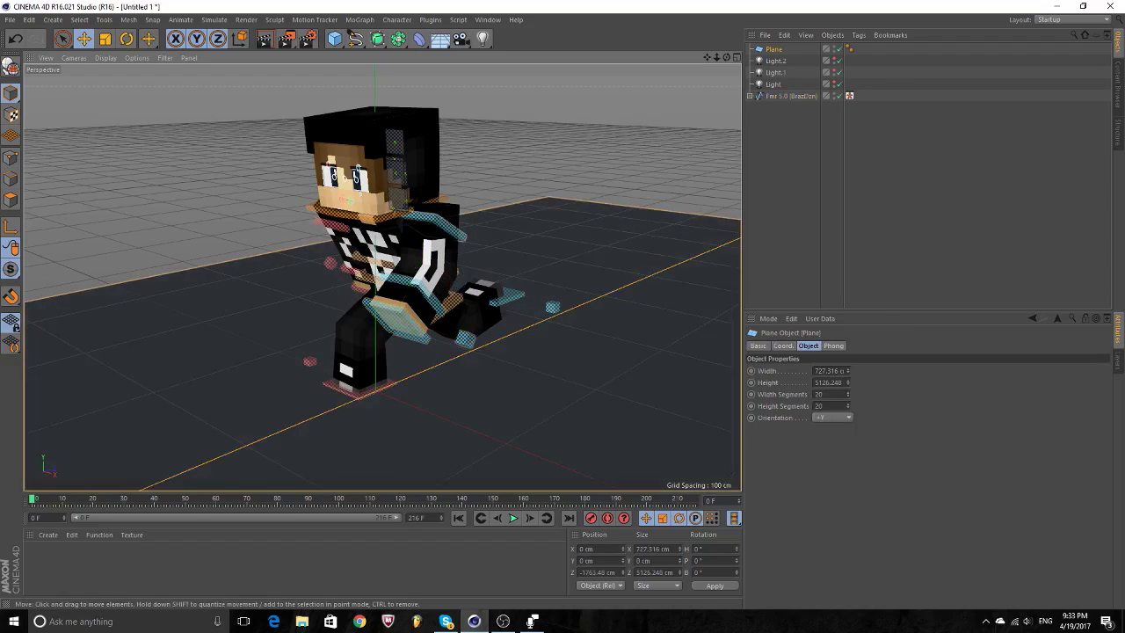
Rotate the chest control about -31° to turn the upper body.
left_click(413, 212)
key("r")
left_click_drag(479, 230, 453, 198)
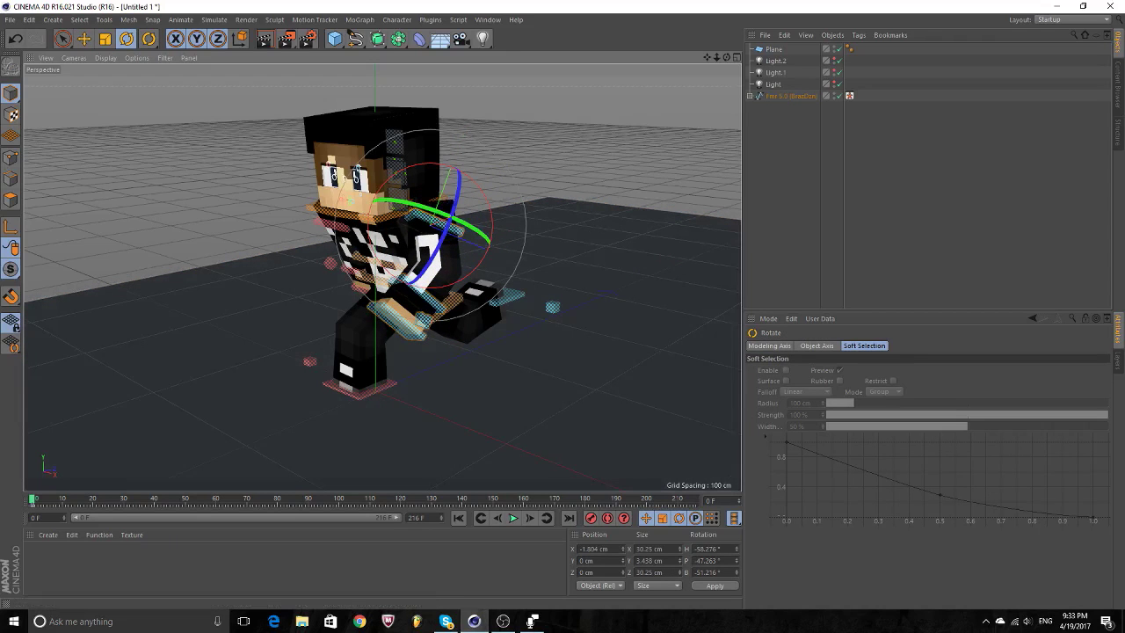
left_click_drag(345, 174, 378, 233, "alt")
Swing controlArmR forward to about P 36.6° and nudge goalArmR_L into place.
left_click(395, 239)
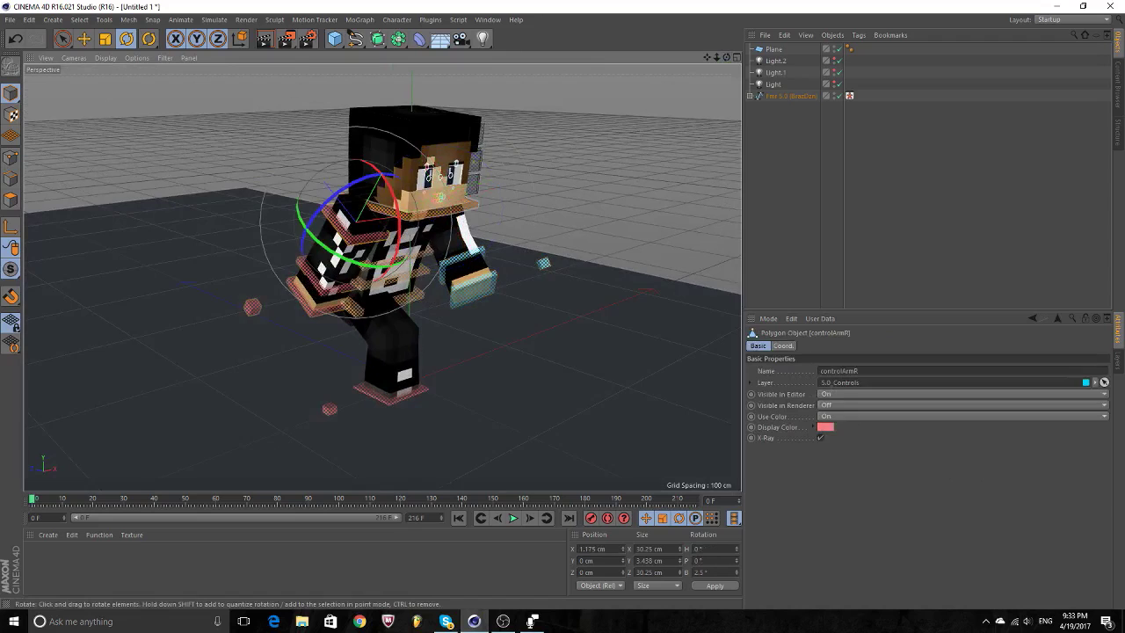
left_click_drag(381, 176, 295, 255)
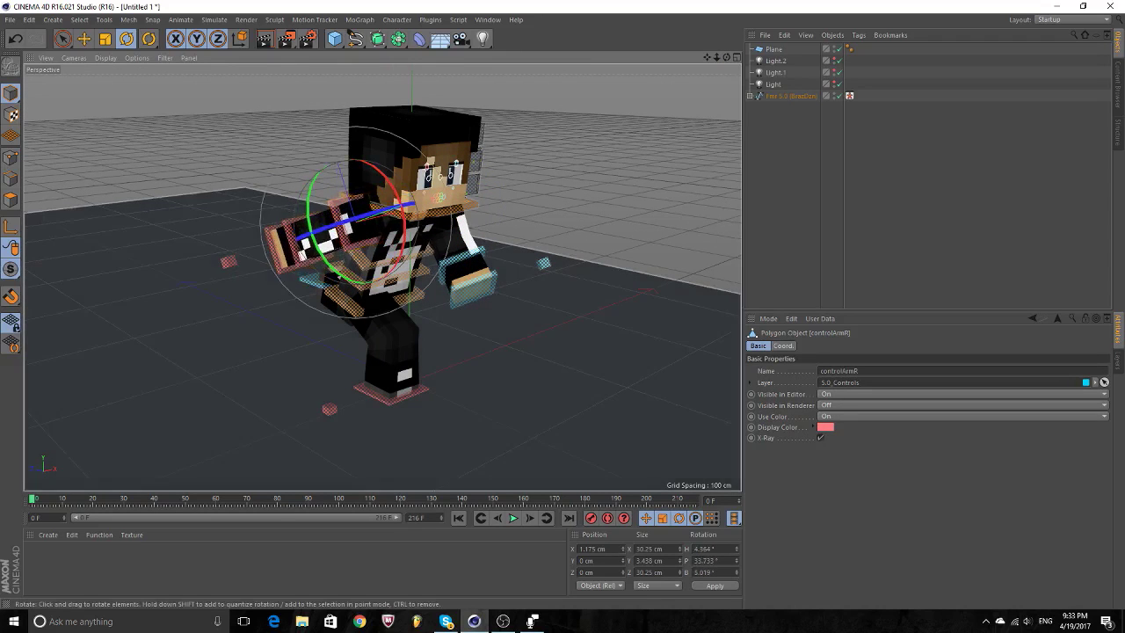
key("e")
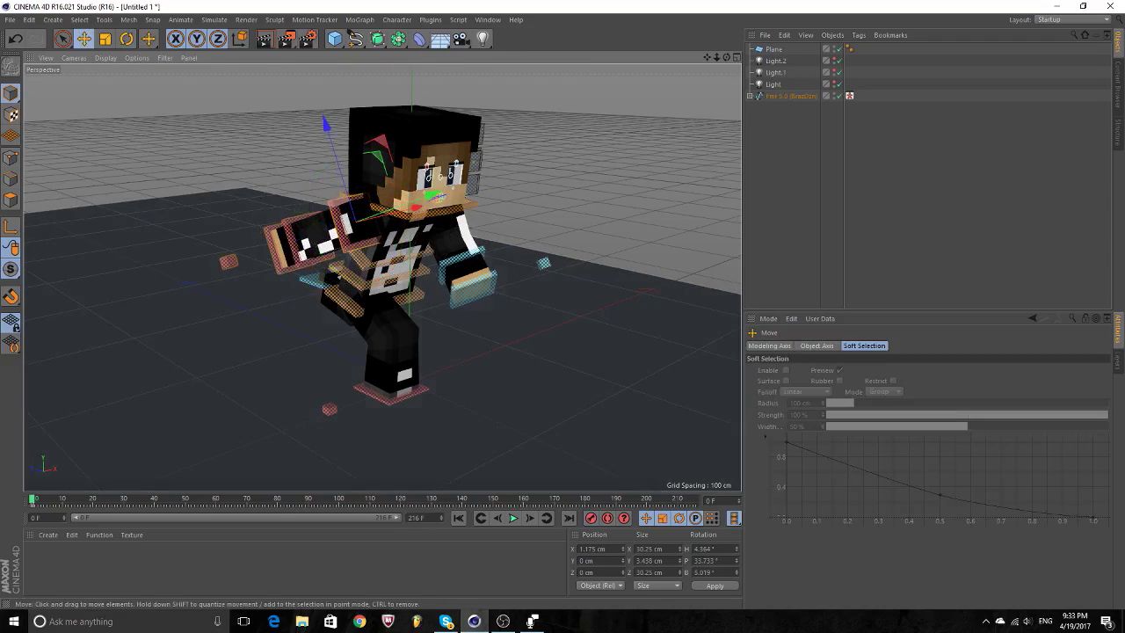
left_click(352, 222)
left_click_drag(261, 150, 268, 157)
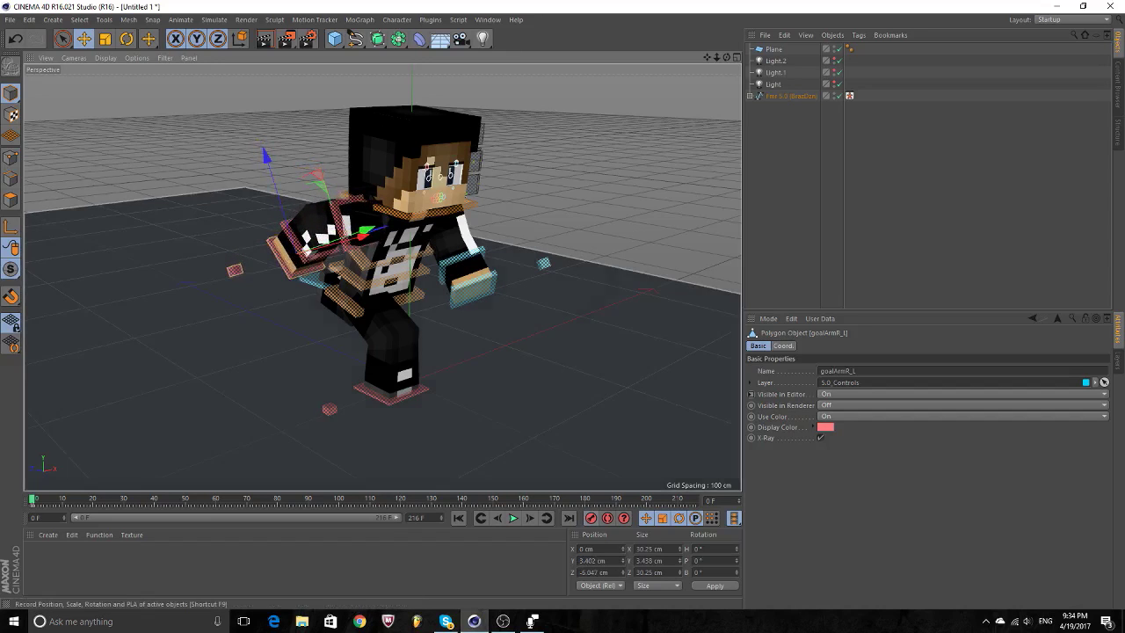
Rotate the right arm slightly further forward, checking from a lower side angle.
mouse_move(267, 157)
left_mouse_down("alt")
mouse_move(384, 280)
mouse_move(396, 263)
left_mouse_up("alt")
key("r")
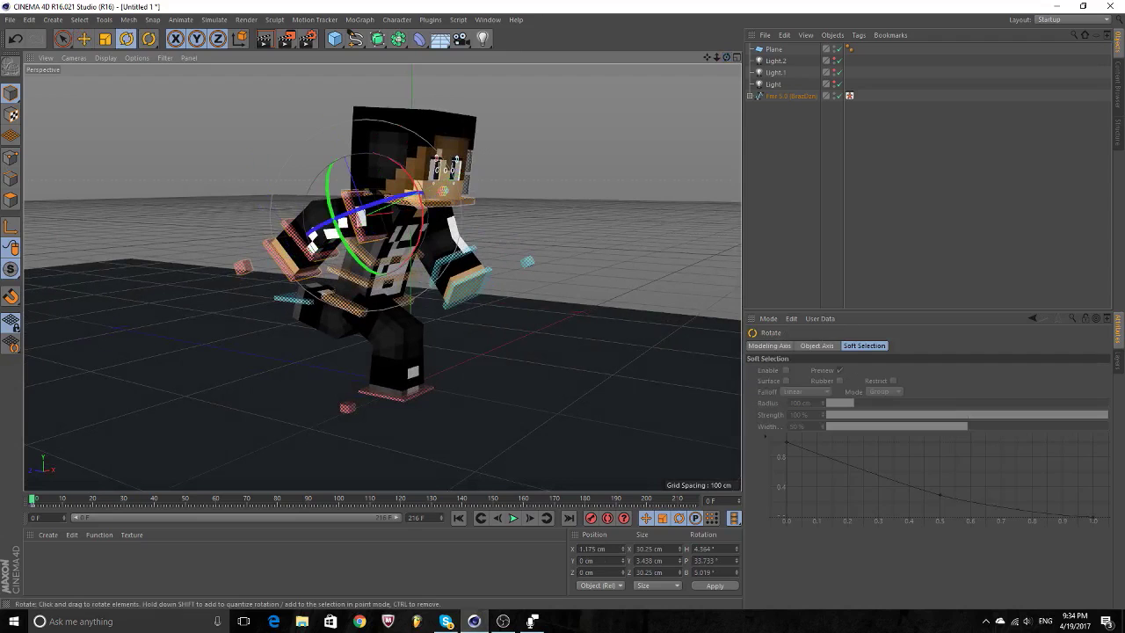
left_click_drag(406, 176, 402, 196)
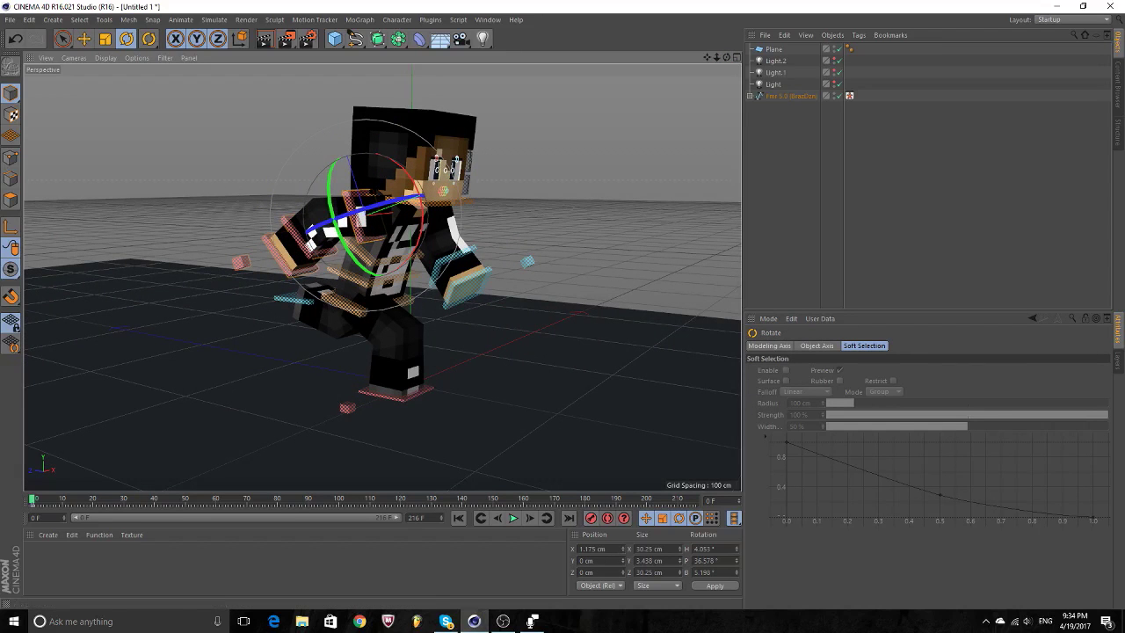
mouse_move(387, 263)
left_mouse_down("alt")
mouse_move(422, 259)
mouse_move(444, 188)
mouse_move(422, 211)
left_mouse_up("alt")
Pull controlArmL's cyan hand control down and back, reaching H −98.298°, P −54.106°, B −86.924°.
left_click(431, 219)
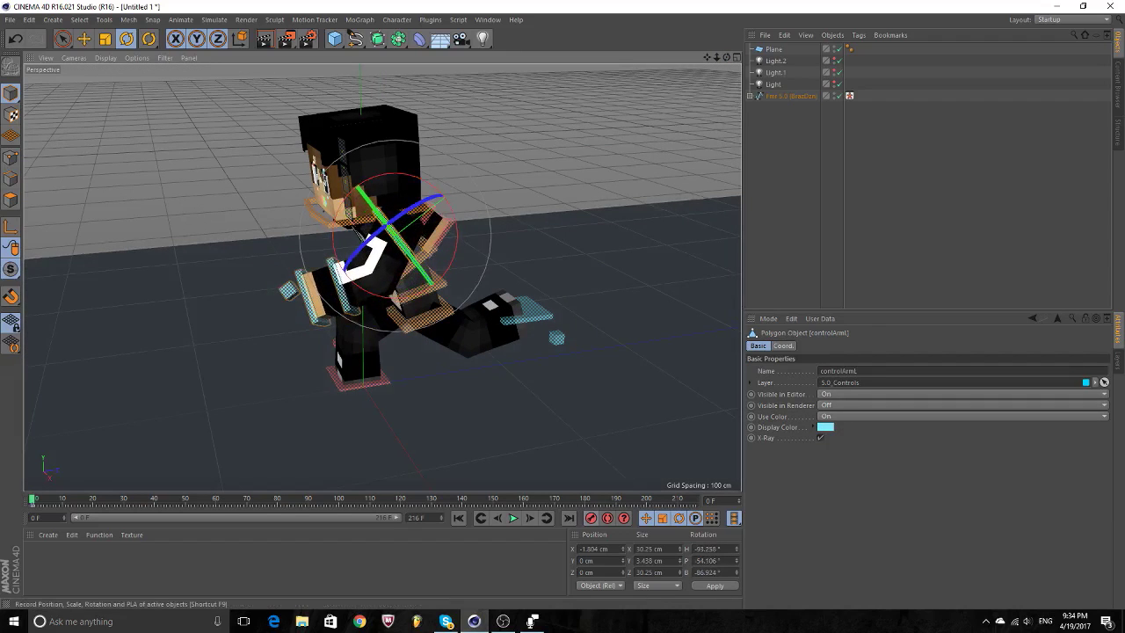
left_click(288, 290)
left_click(84, 38)
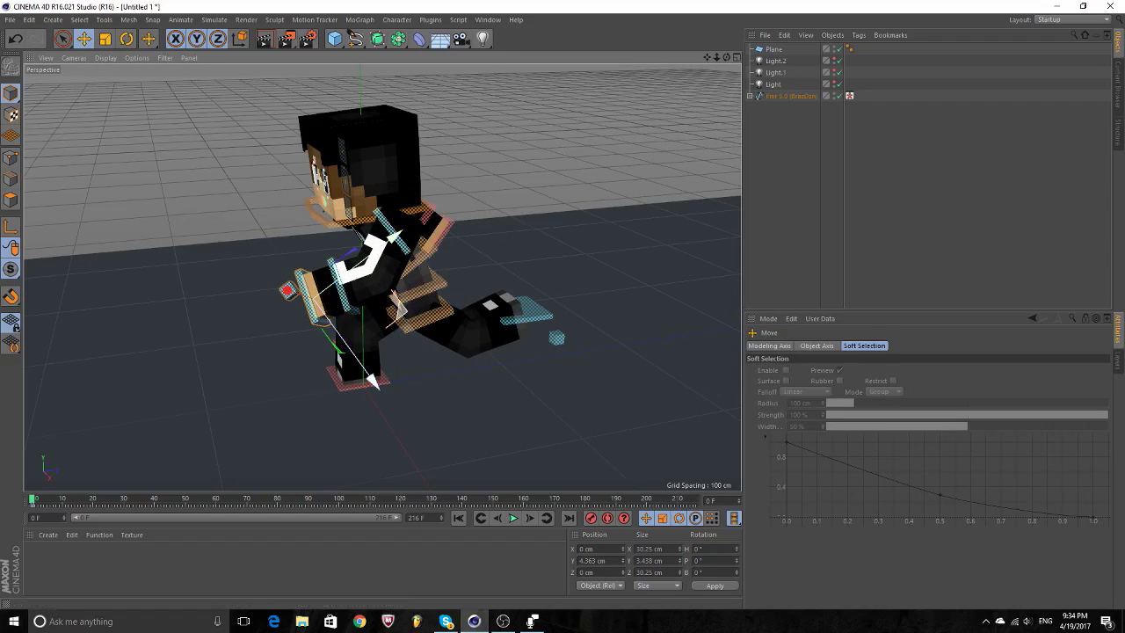
left_click_drag(372, 382, 369, 381)
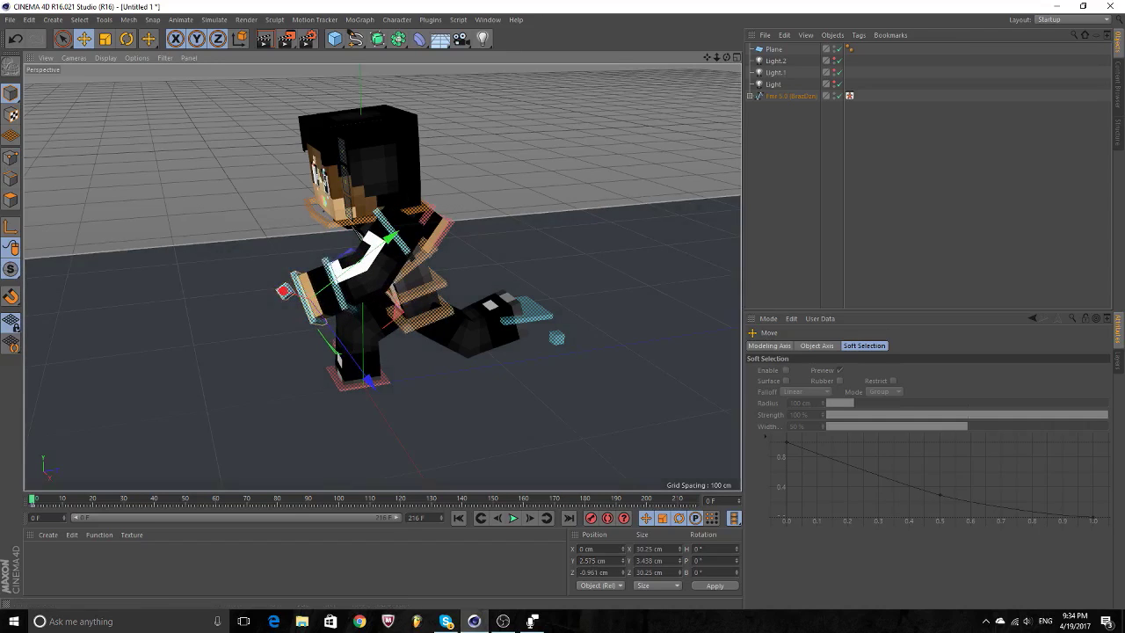
key("ctrl+shift+a")
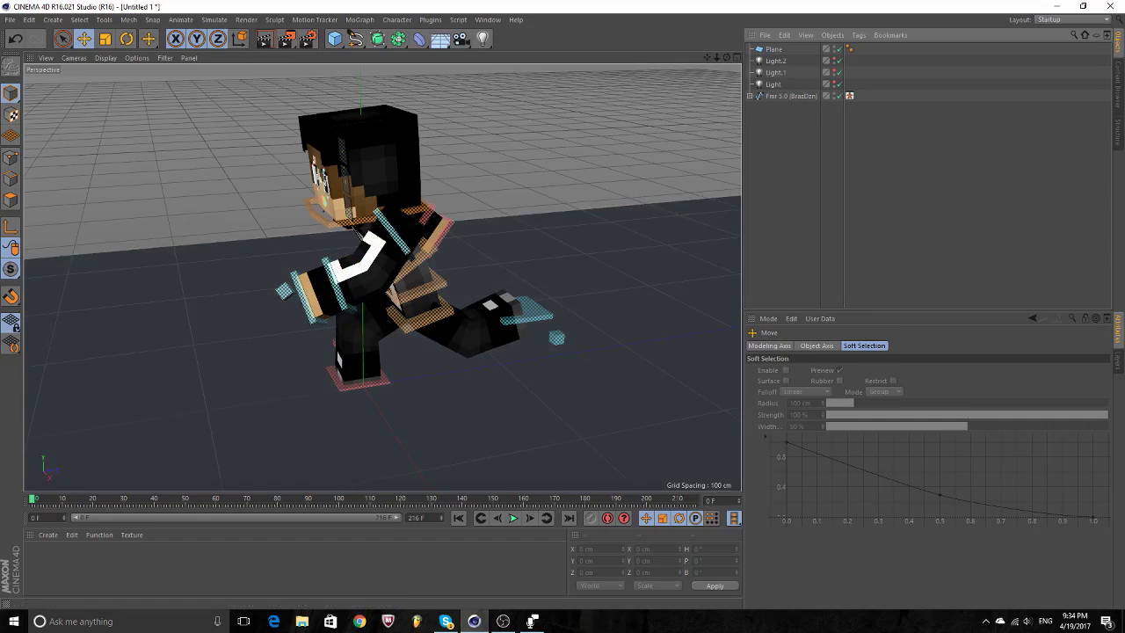
left_click_drag(727, 56, 694, 58)
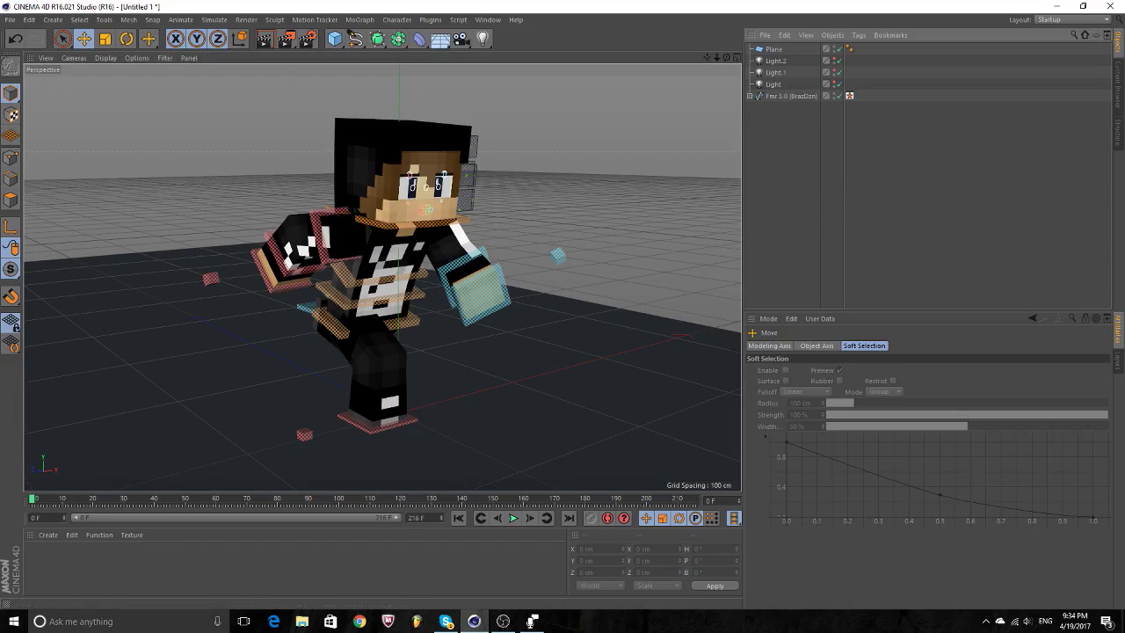
Select controlWaist, switch to World coordinates, and move the time slider to frame 10.
key("ctrl+s")
key("Escape")
left_click_drag(378, 264, 457, 264, "alt")
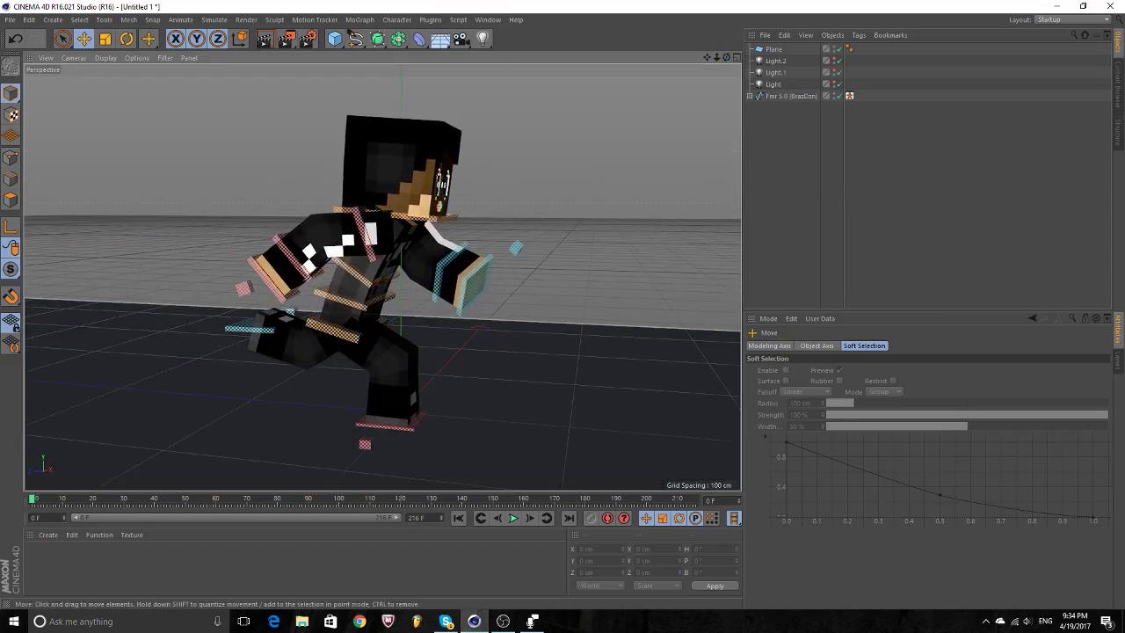
left_click(374, 268)
key("w")
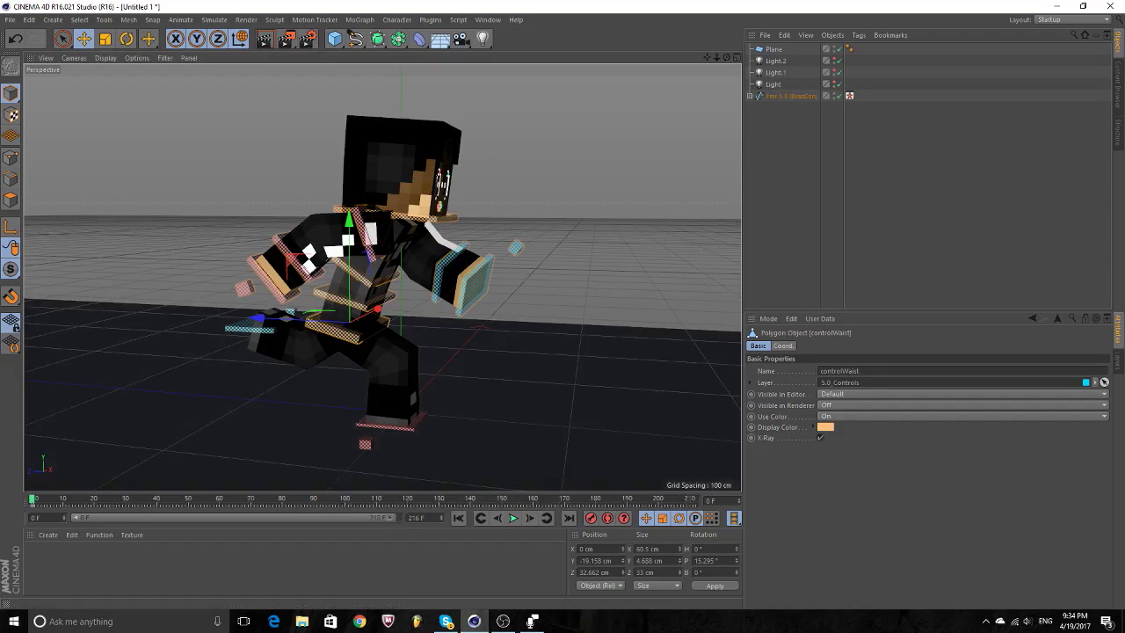
mouse_move(395, 518)
left_mouse_down()
mouse_move(77, 517)
mouse_move(397, 517)
left_mouse_up()
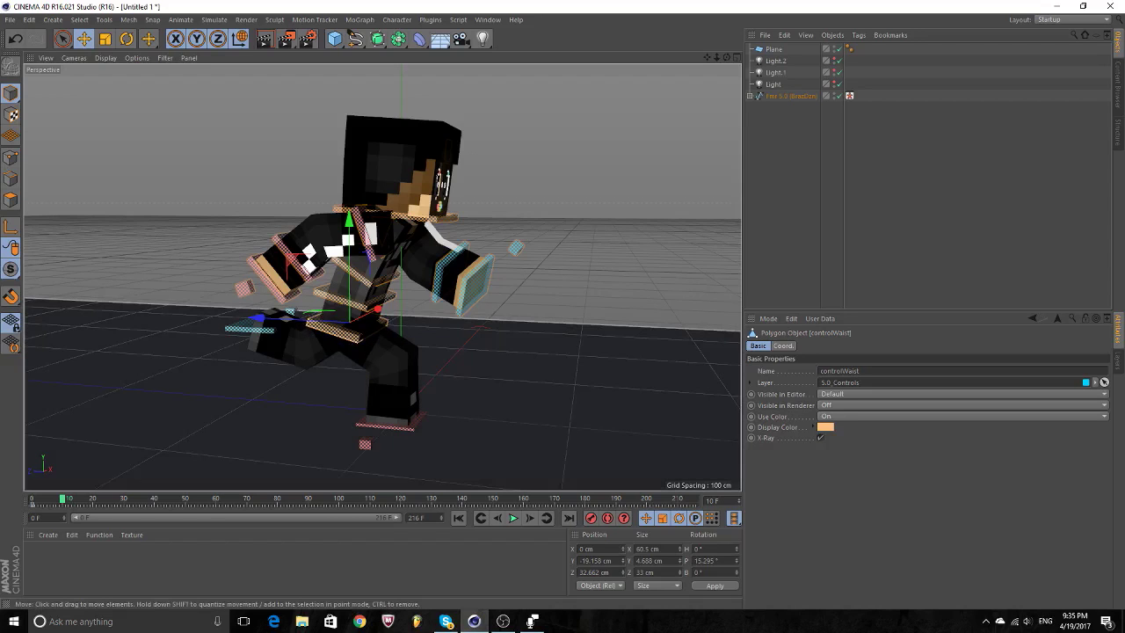
At frame 10, try sliding the rig along Z in Object axes, then return it to centre.
scroll(382, 272, "down", 2)
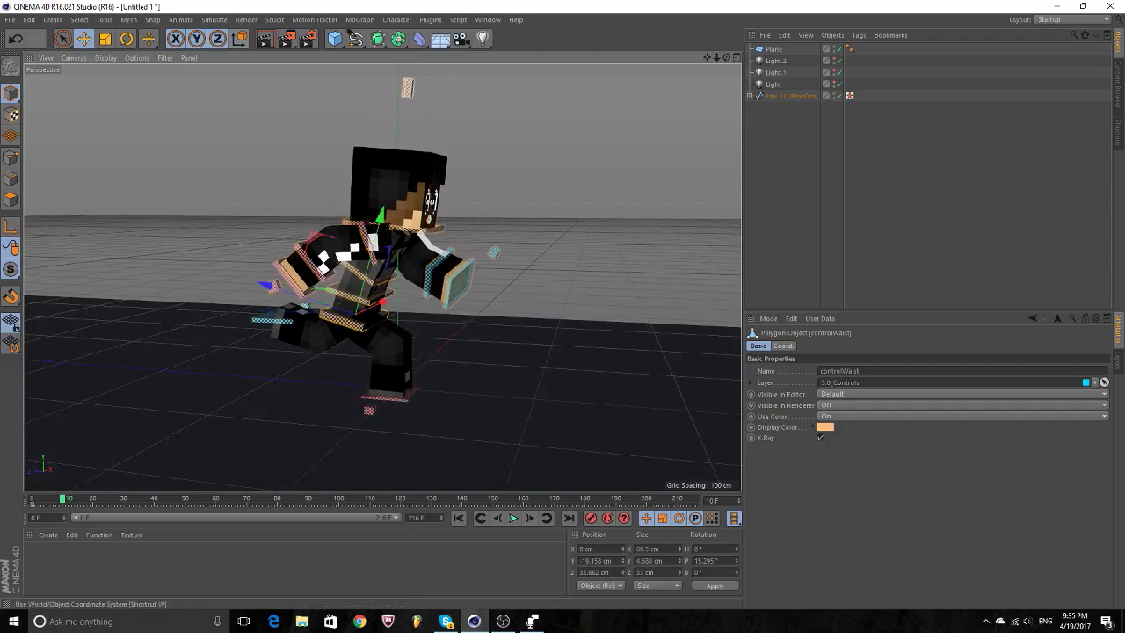
key("w")
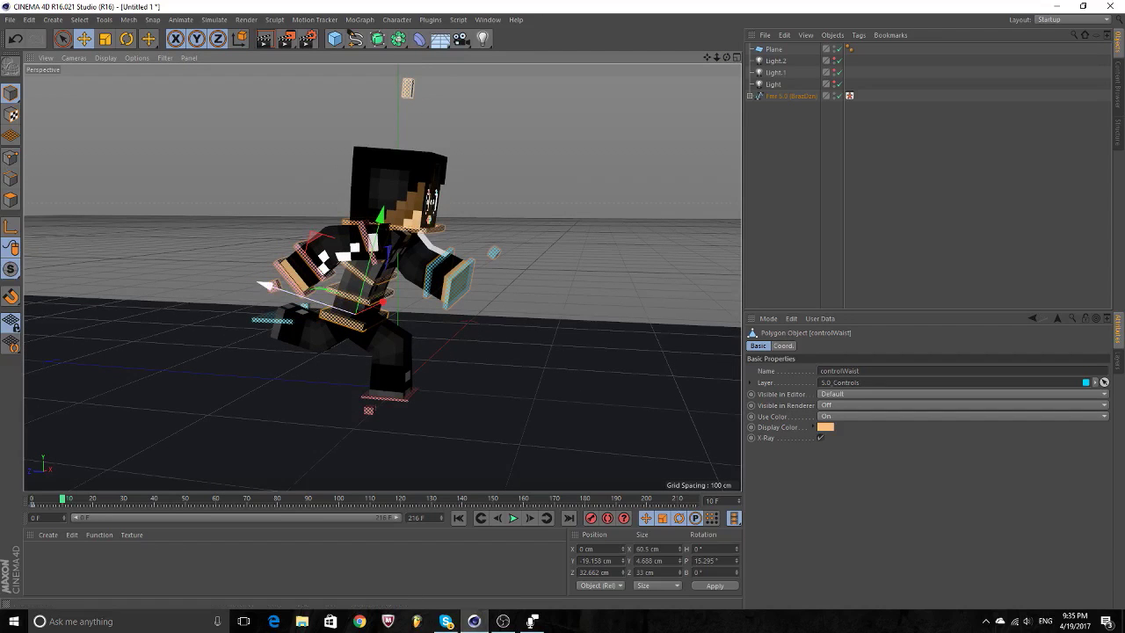
mouse_move(264, 286)
left_mouse_down()
mouse_move(233, 272)
mouse_move(264, 284)
left_mouse_up()
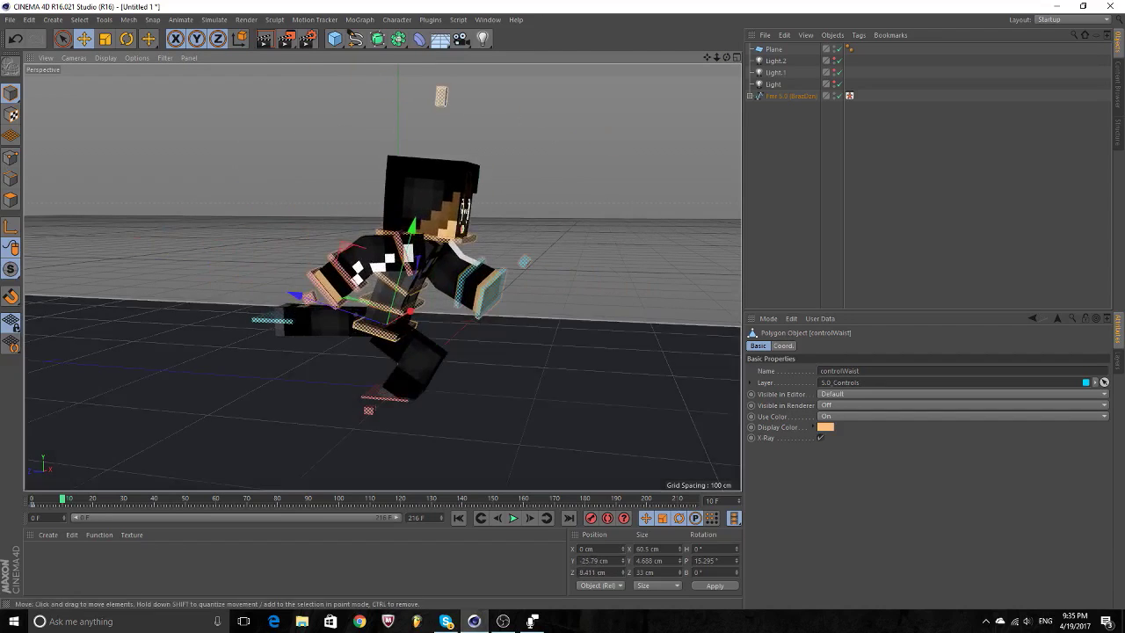
left_click(498, 517)
left_click(530, 518)
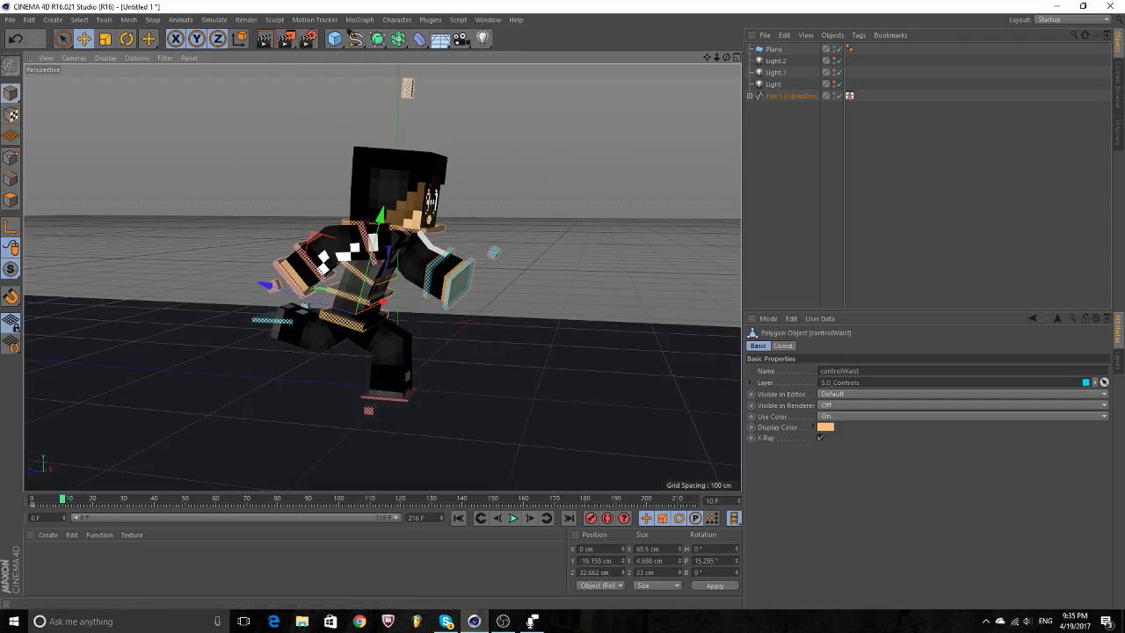
mouse_move(264, 285)
left_mouse_down()
mouse_move(228, 272)
mouse_move(666, 418)
left_mouse_up()
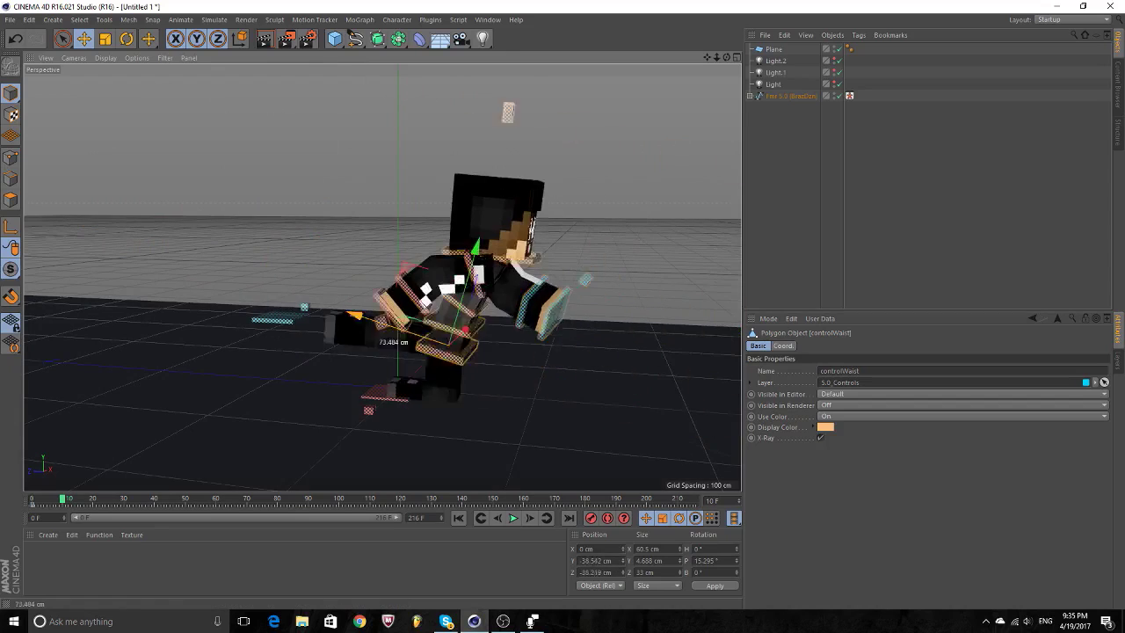
left_click_drag(666, 417, 277, 286)
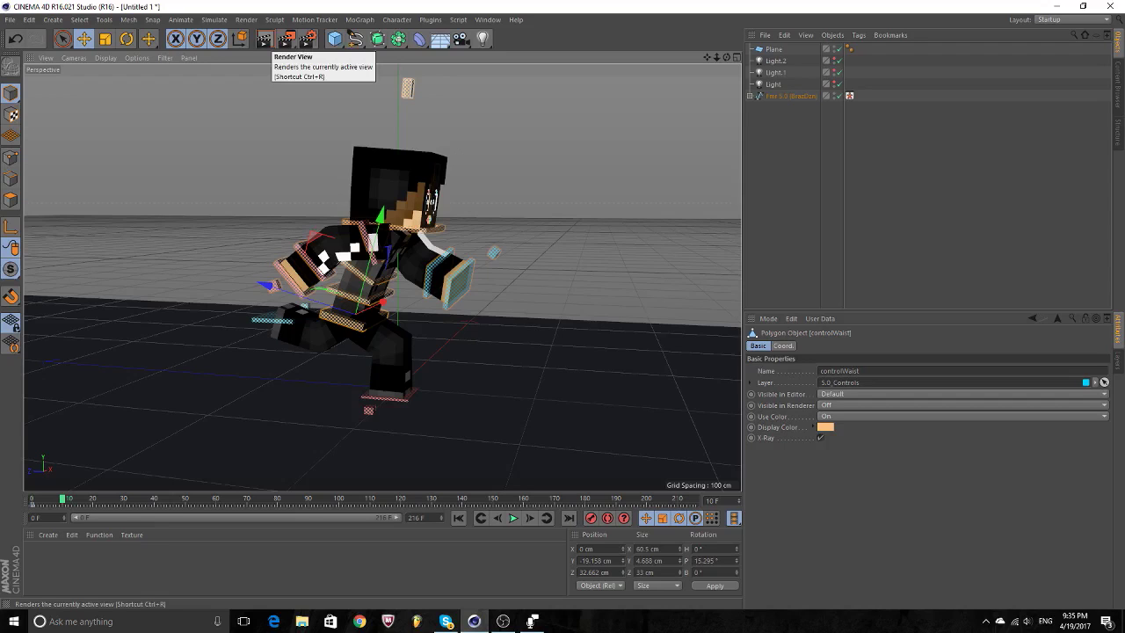
Undo the waist move back to Y −19.158 cm, Z 32.662 cm, ending in World axes.
left_click(240, 38)
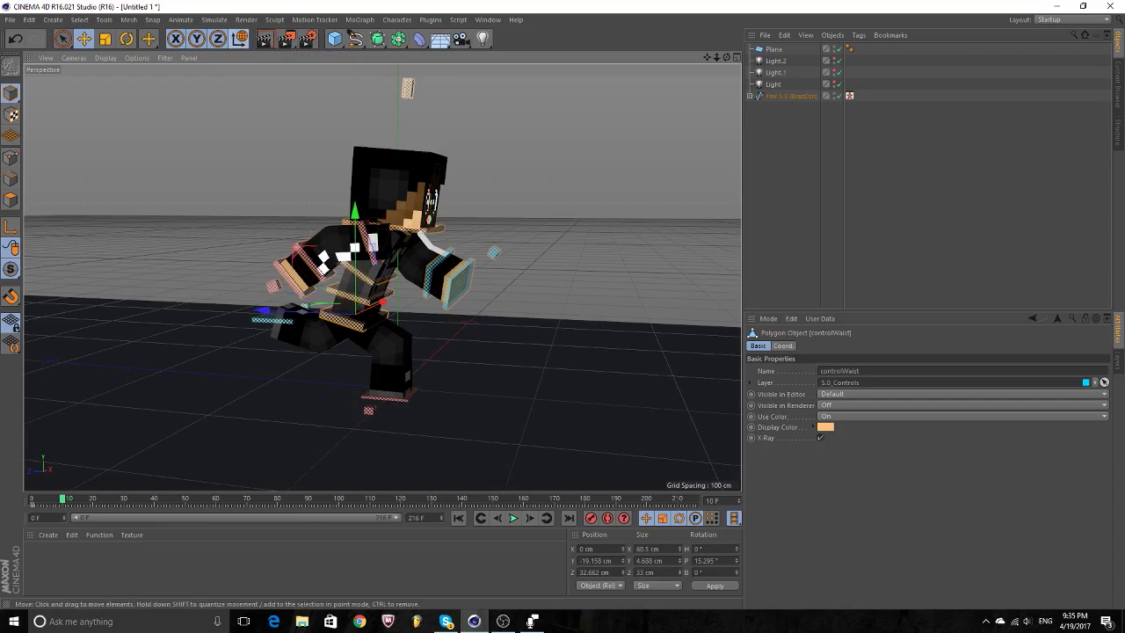
left_click(240, 38)
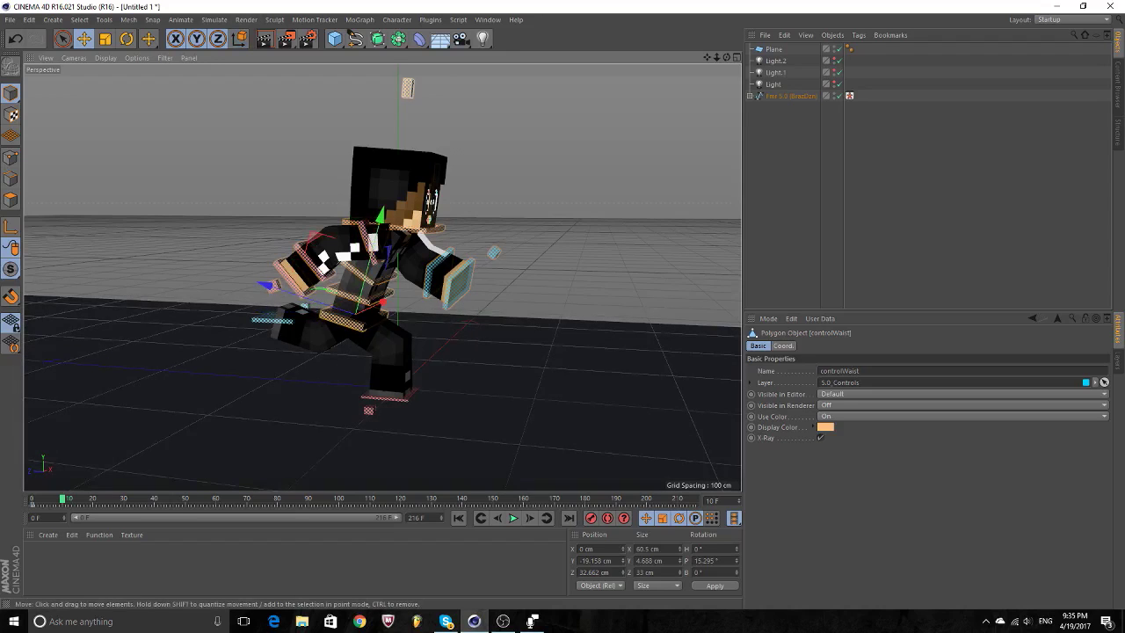
key("w")
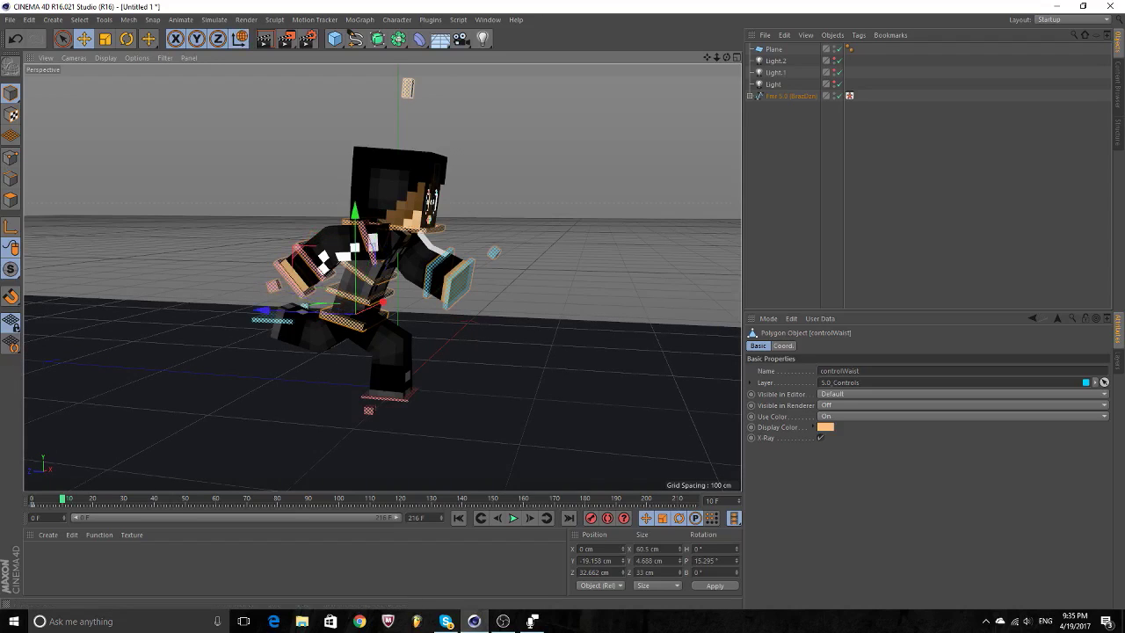
left_click_drag(382, 278, 466, 247, "alt")
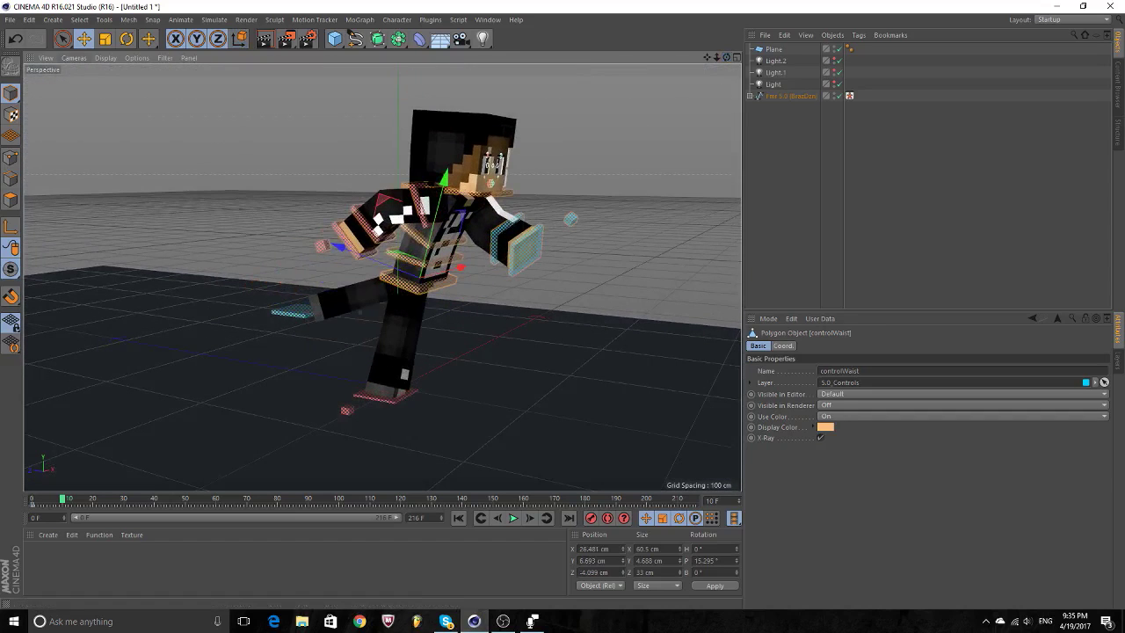
left_click(15, 39)
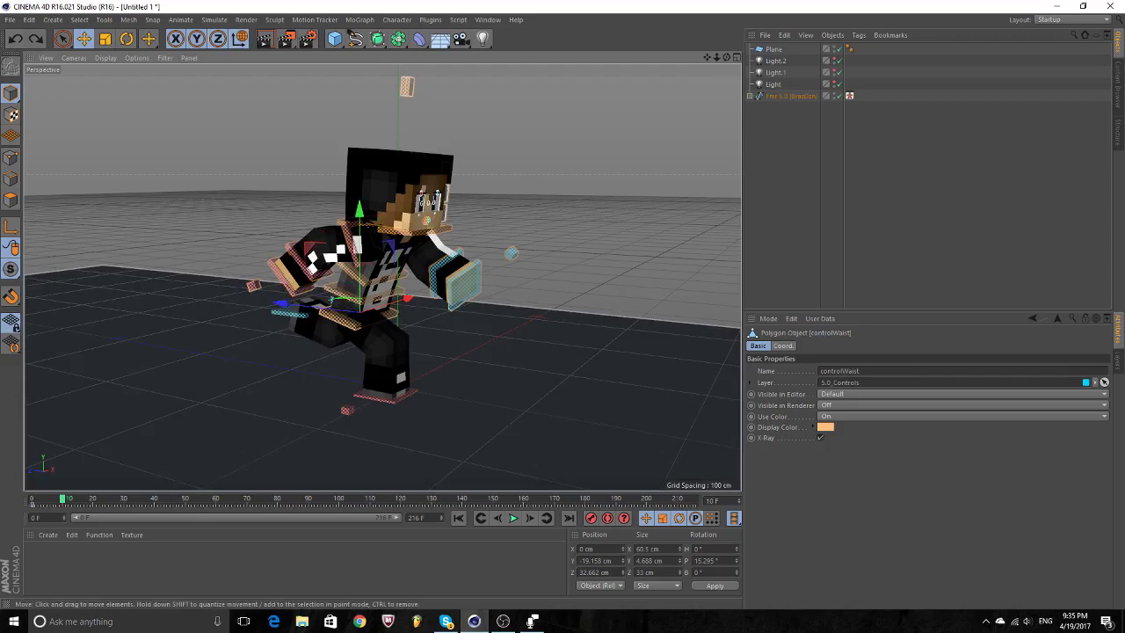
left_click_drag(437, 195, 387, 198, "alt")
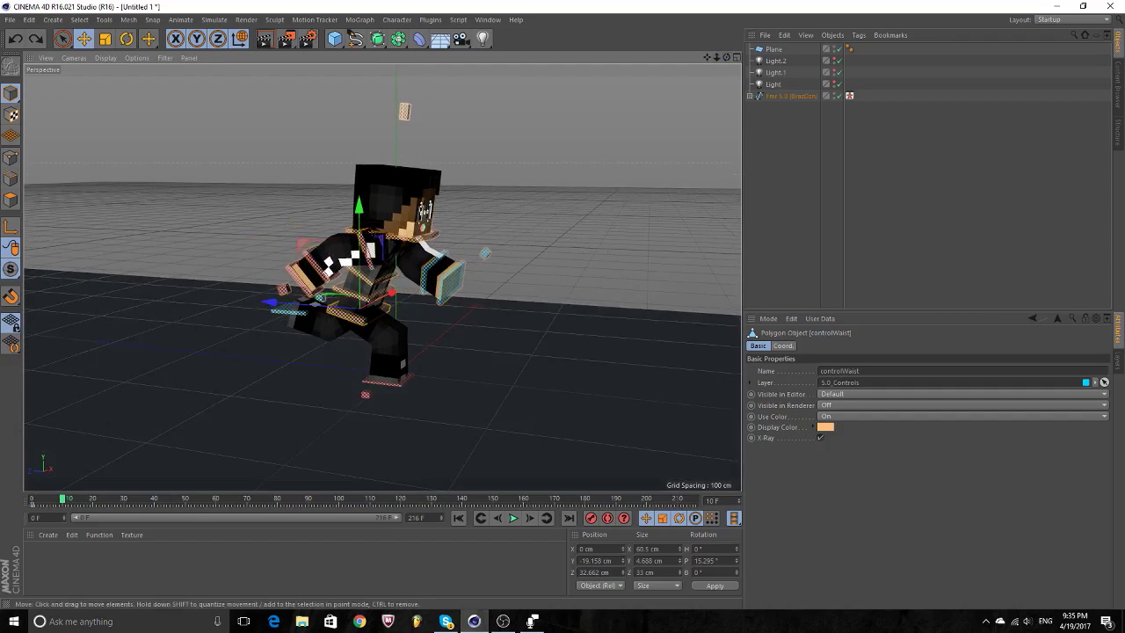
key("w")
left_click(240, 39)
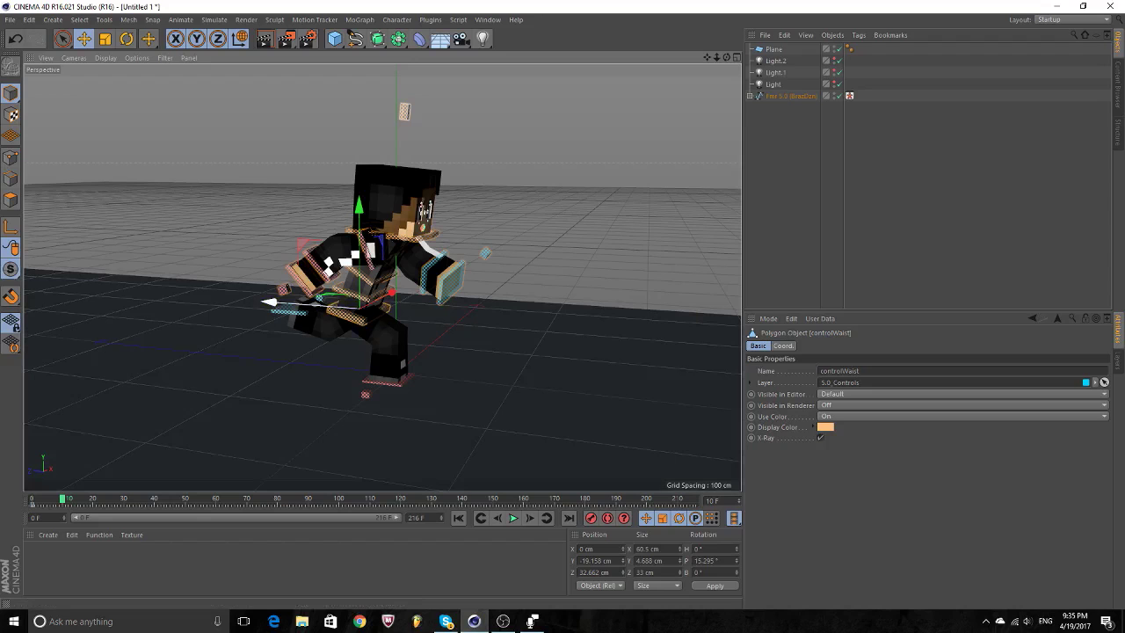
Slide controlWaist forward along Z to about −160.7 cm, ahead of the feet.
mouse_move(280, 303)
left_mouse_down()
mouse_move(320, 297)
mouse_move(490, 318)
mouse_move(460, 322)
mouse_move(607, 328)
mouse_move(422, 314)
mouse_move(603, 328)
mouse_move(492, 319)
left_mouse_up()
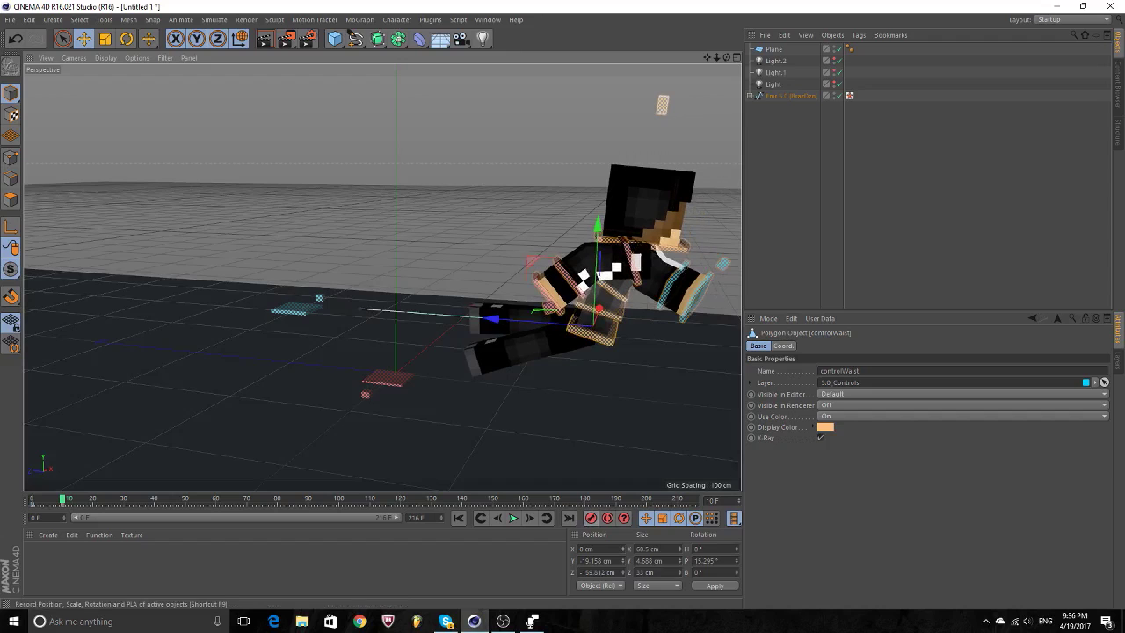
left_click_drag(378, 264, 378, 246, "alt")
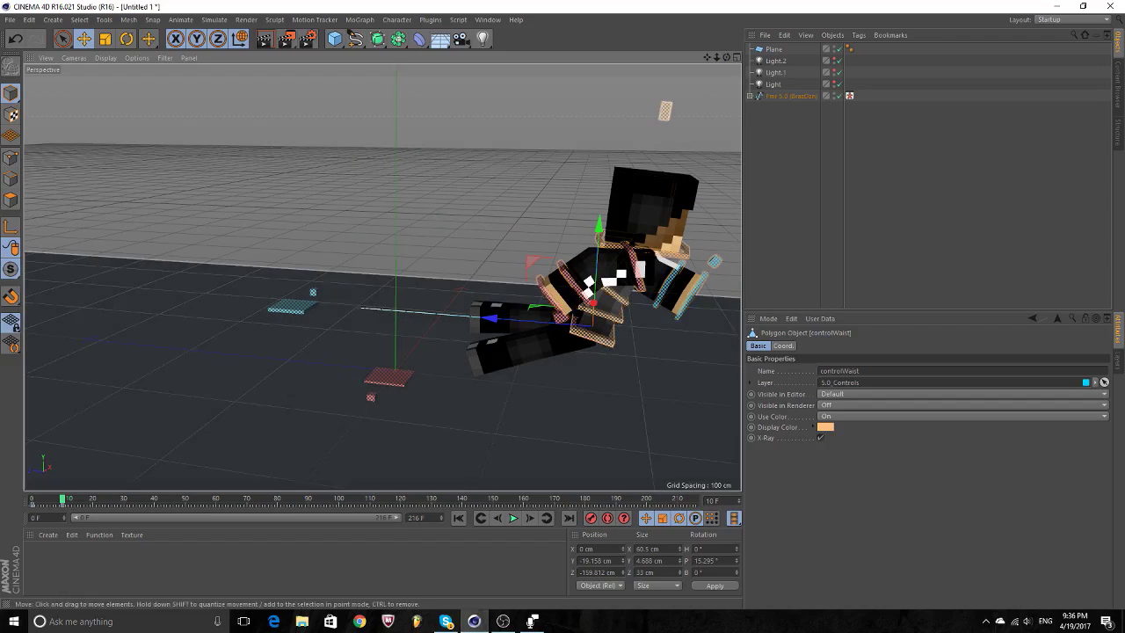
left_click_drag(492, 319, 495, 319)
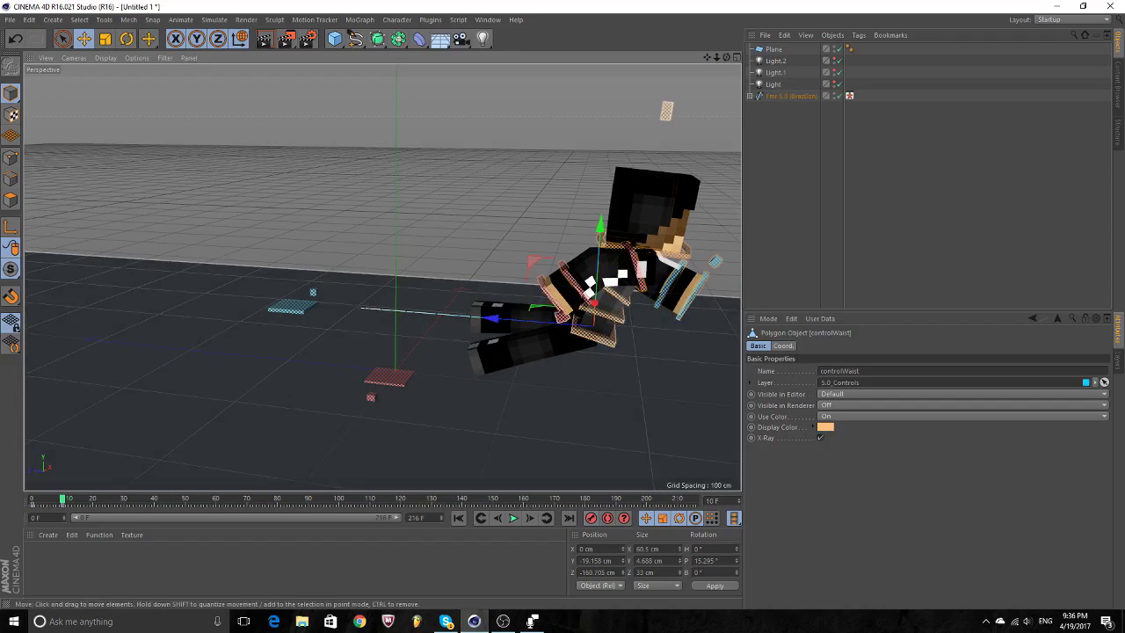
scroll(492, 319, "down", 2)
scroll(439, 303, "down", 2)
left_click(322, 295)
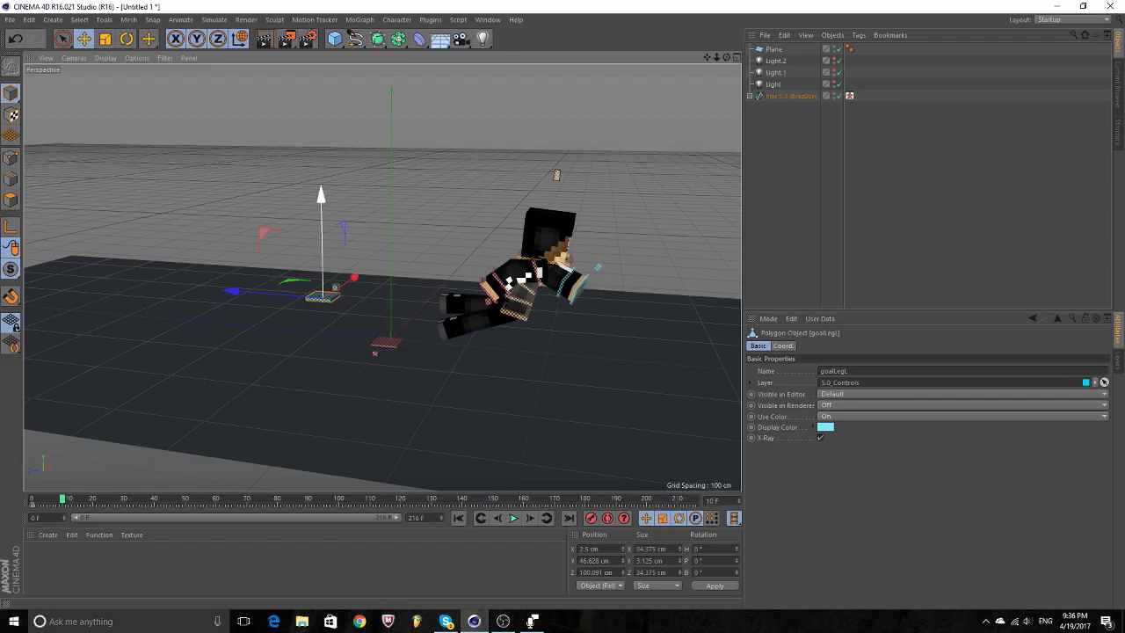
Bring goalLegL forward under the body to Z −194.042 cm, raising the waist slightly.
left_click_drag(322, 295, 540, 353)
left_click(519, 298)
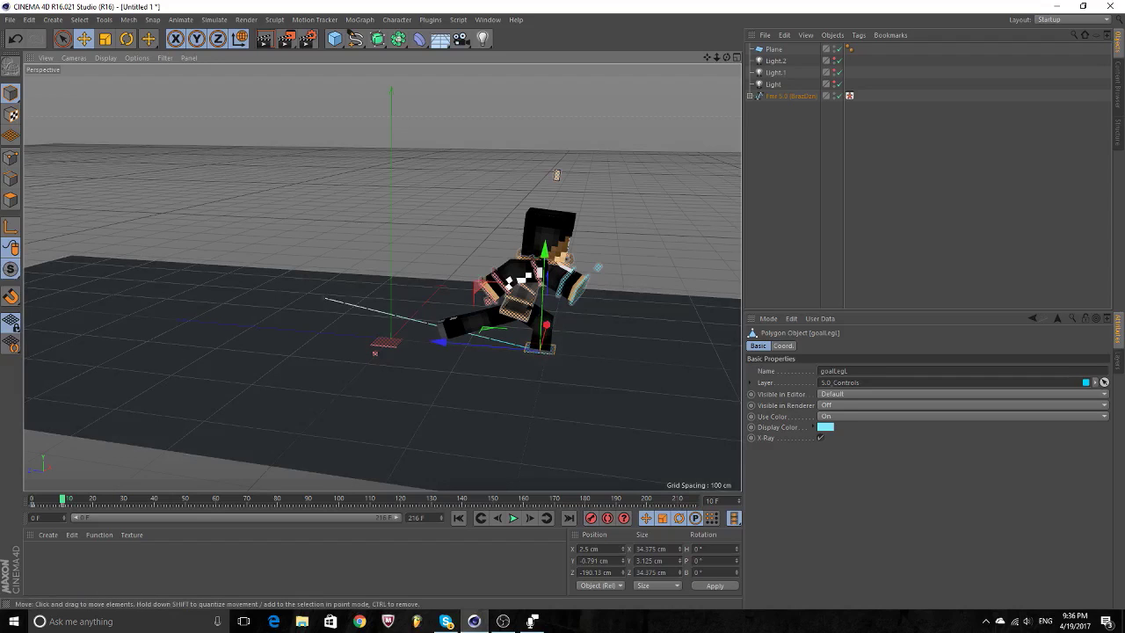
left_click_drag(520, 208, 520, 202)
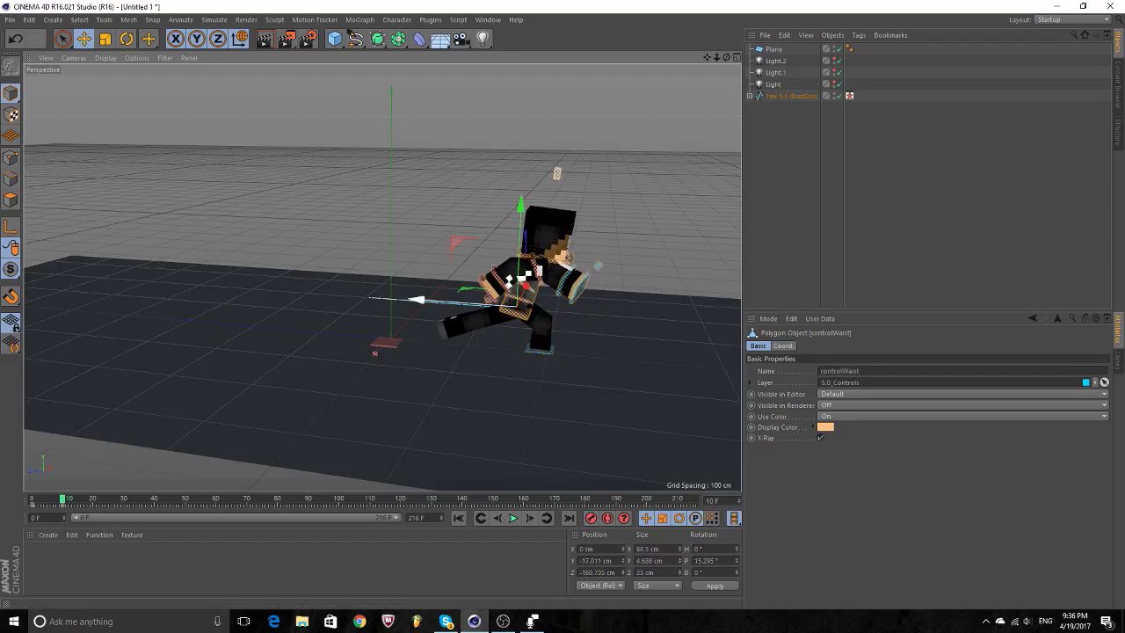
left_click(591, 517)
left_click(538, 347)
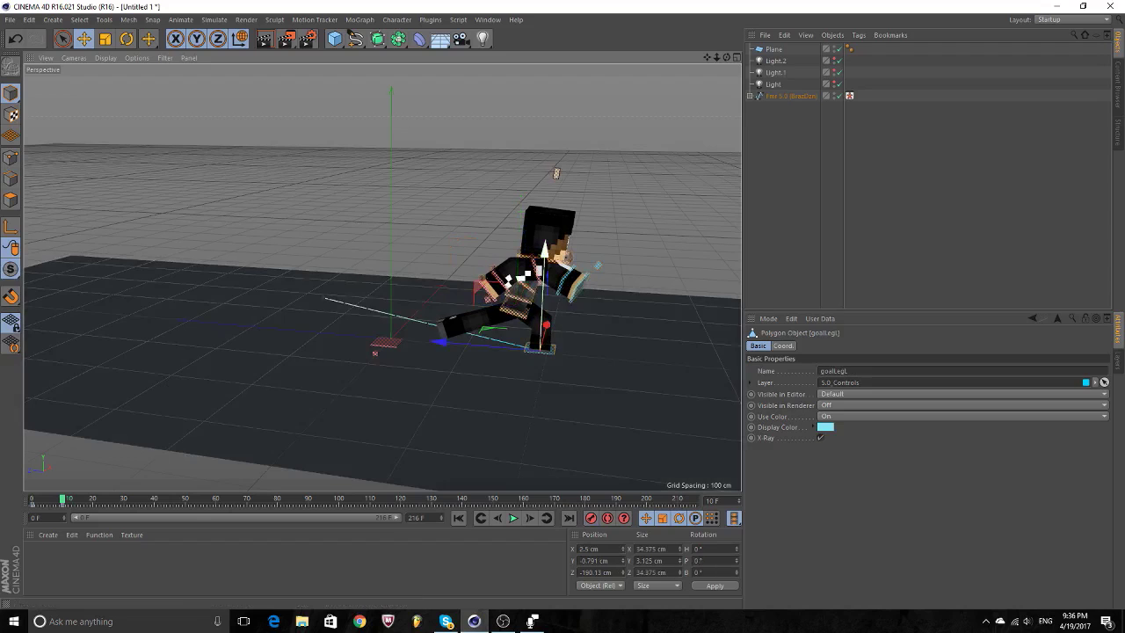
left_click_drag(437, 342, 443, 342)
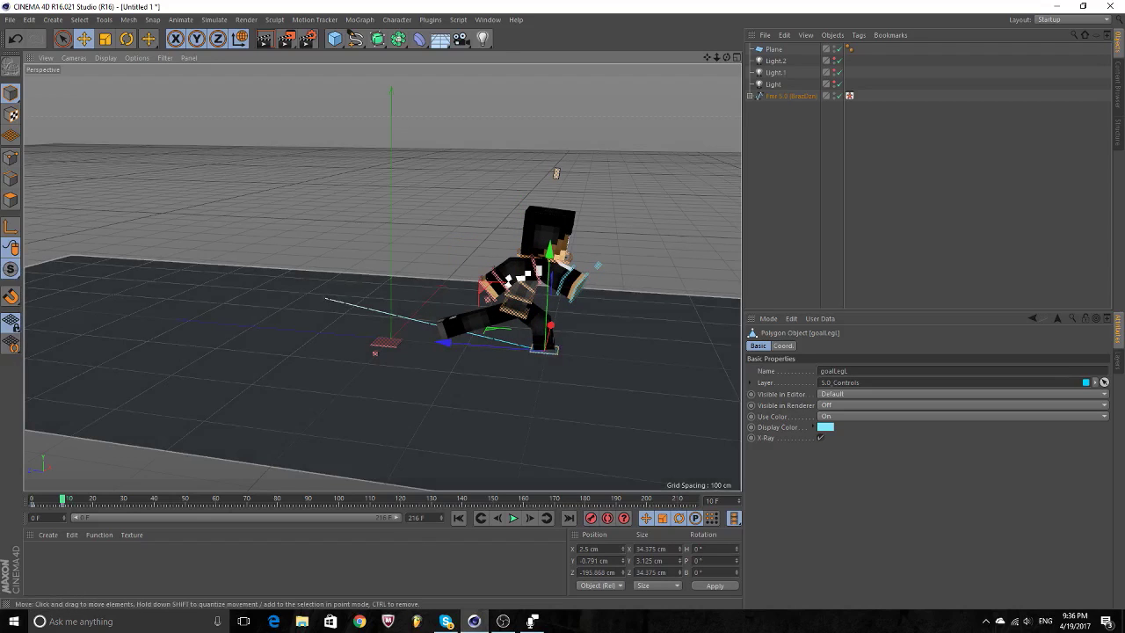
left_click_drag(444, 342, 448, 343)
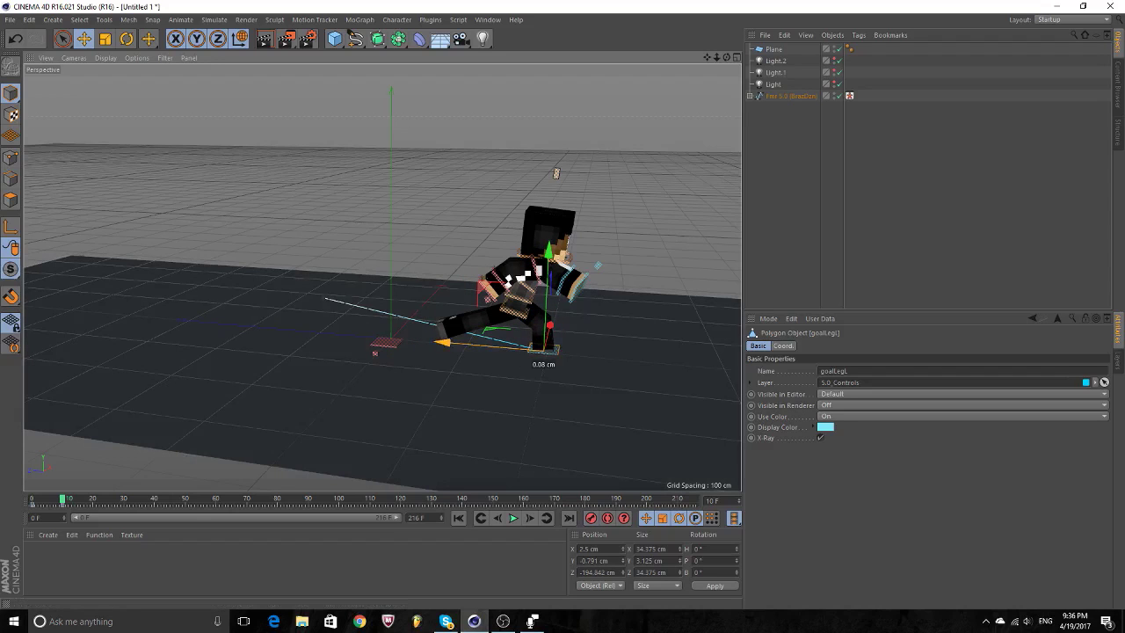
Lift goalLegR up and back to Y 55.782, Z −90.009 cm.
left_click(540, 318)
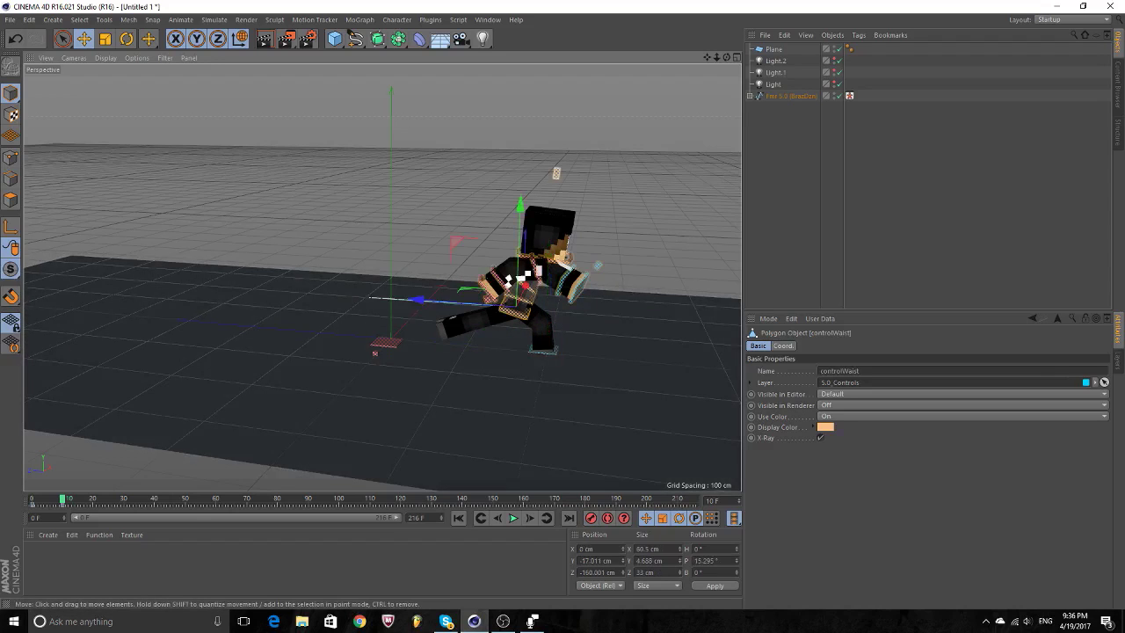
left_click_drag(541, 318, 413, 316, "alt")
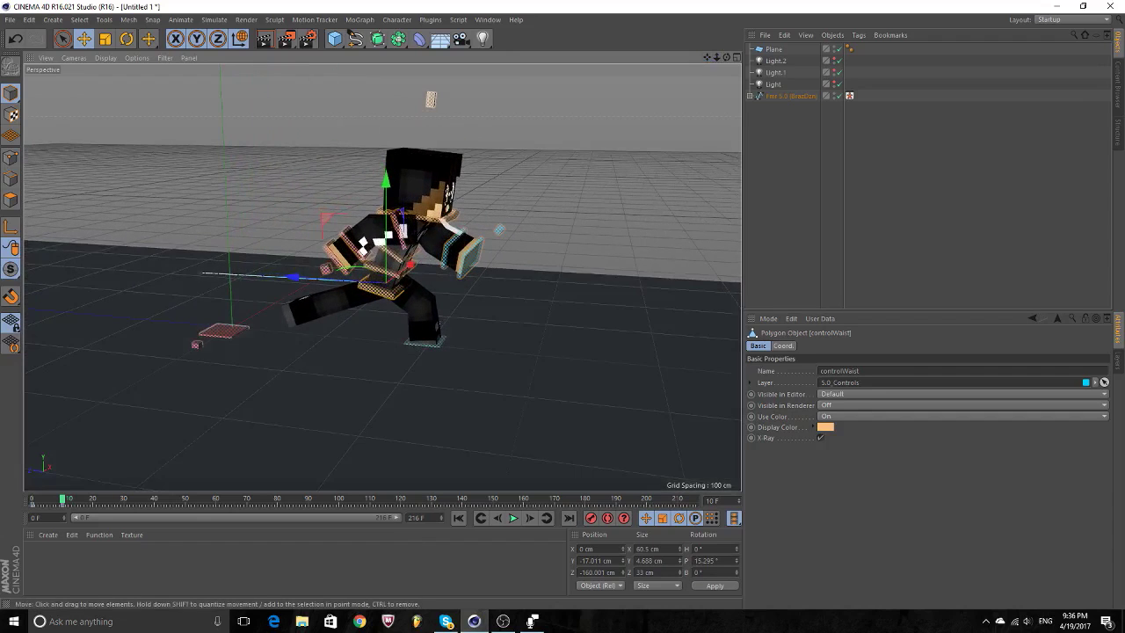
left_click(222, 331)
left_click_drag(222, 331, 292, 283)
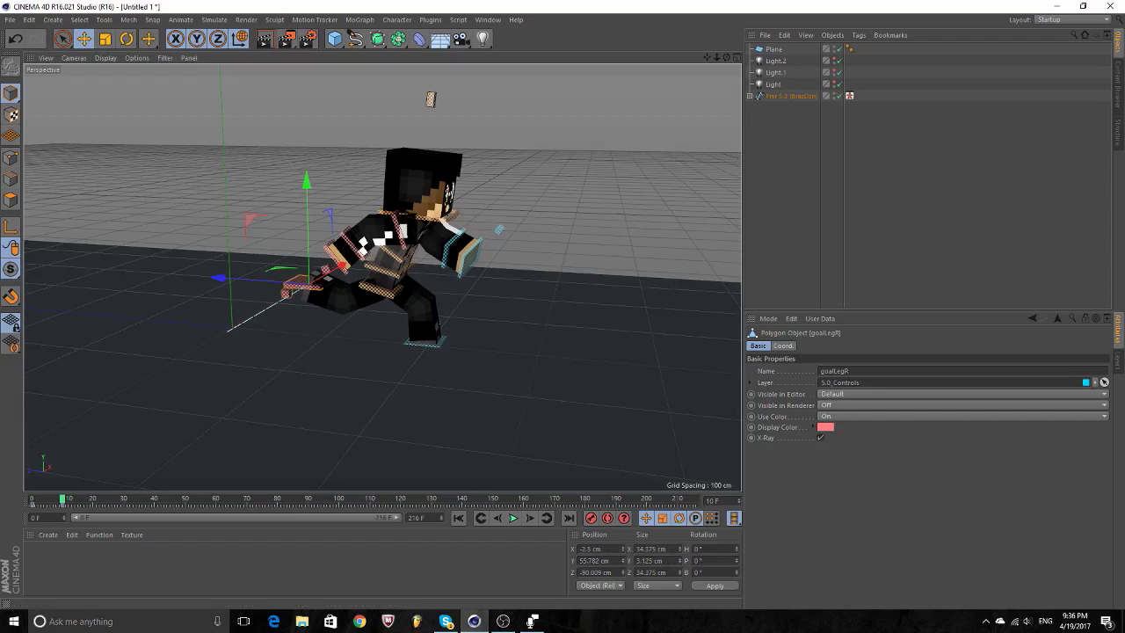
Play the run animation with F8, then stop at frame 5 to view the in-between pose.
key("F8")
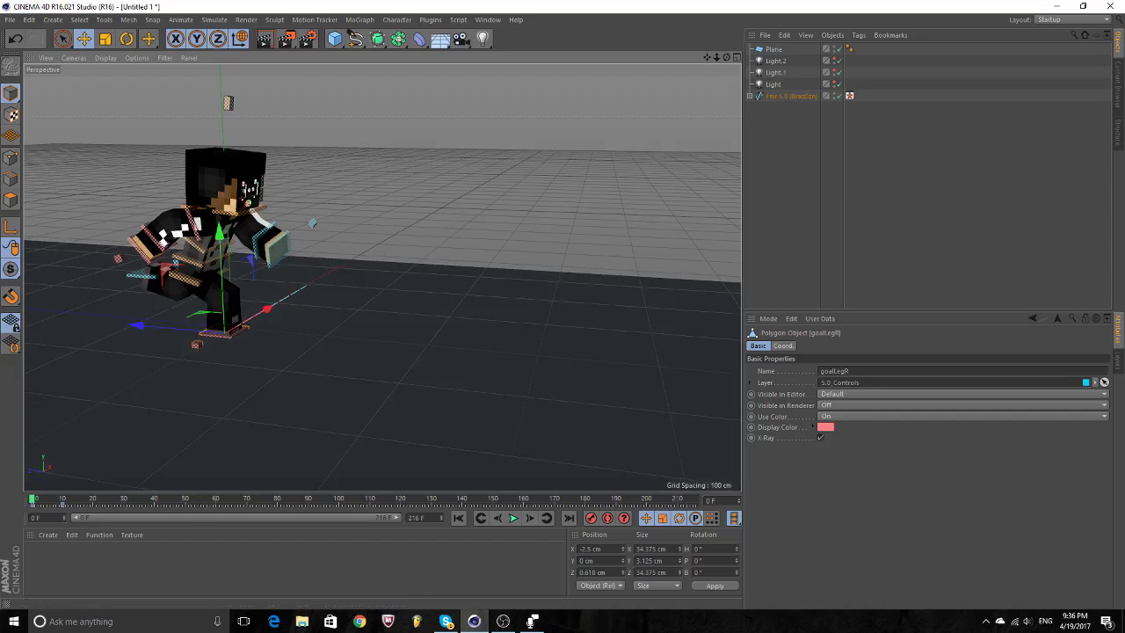
key("ctrl+g")
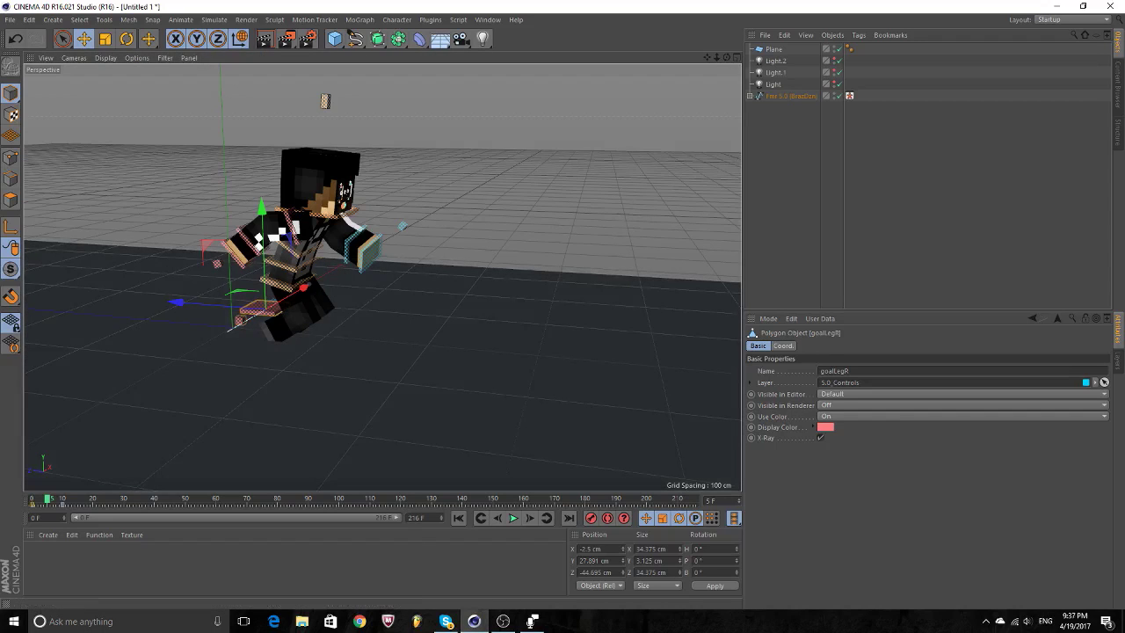
Drag the right foot's keyframe from frame 0 to frame 5, then return to frame 0.
left_click(32, 502)
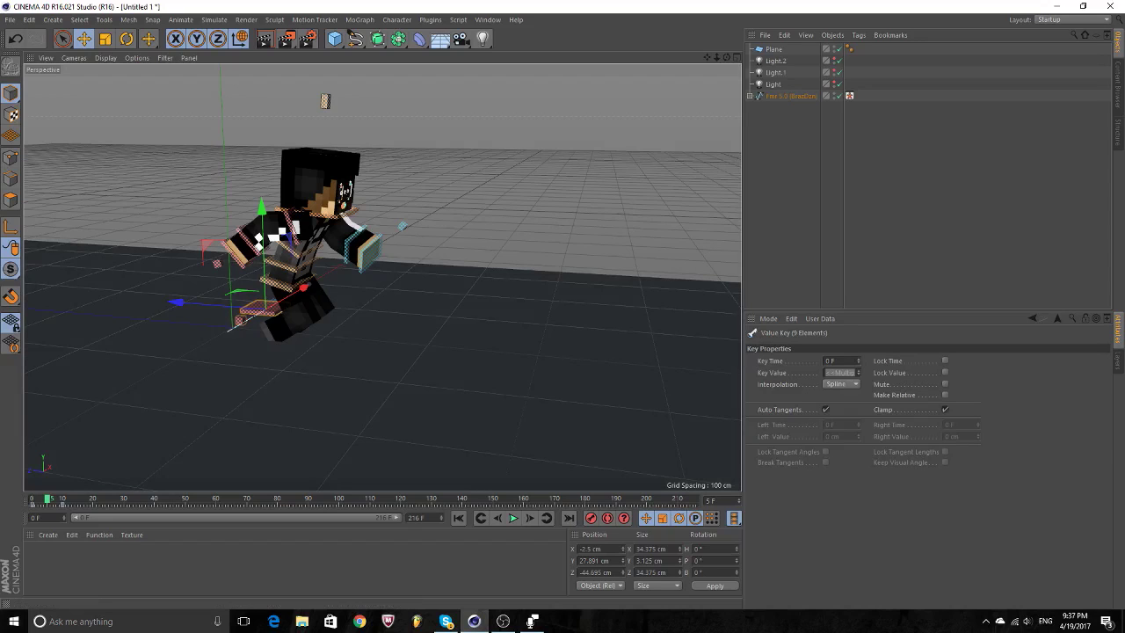
left_click_drag(392, 517, 189, 517)
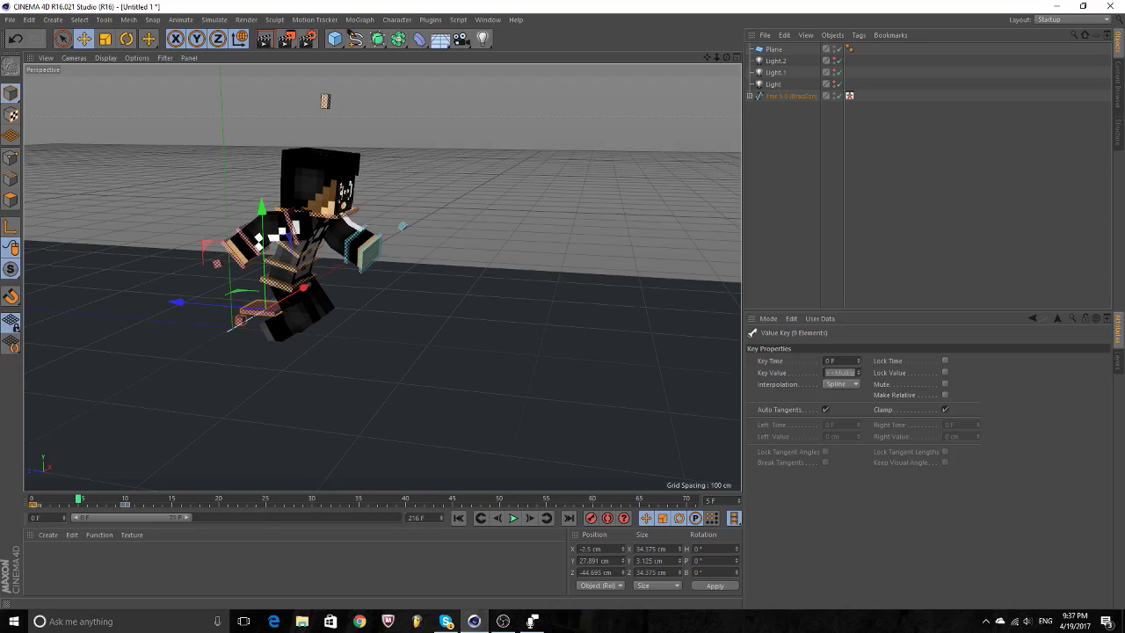
left_click_drag(32, 502, 126, 502)
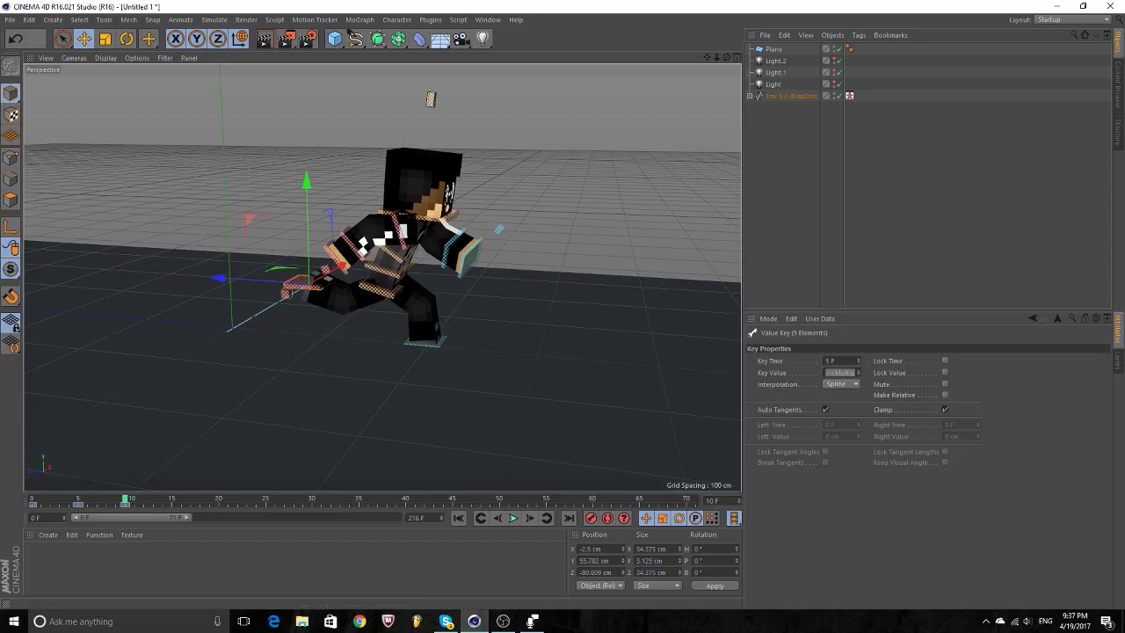
left_click_drag(186, 517, 280, 516)
mouse_move(81, 499)
left_mouse_down()
mouse_move(33, 499)
mouse_move(56, 500)
left_mouse_up()
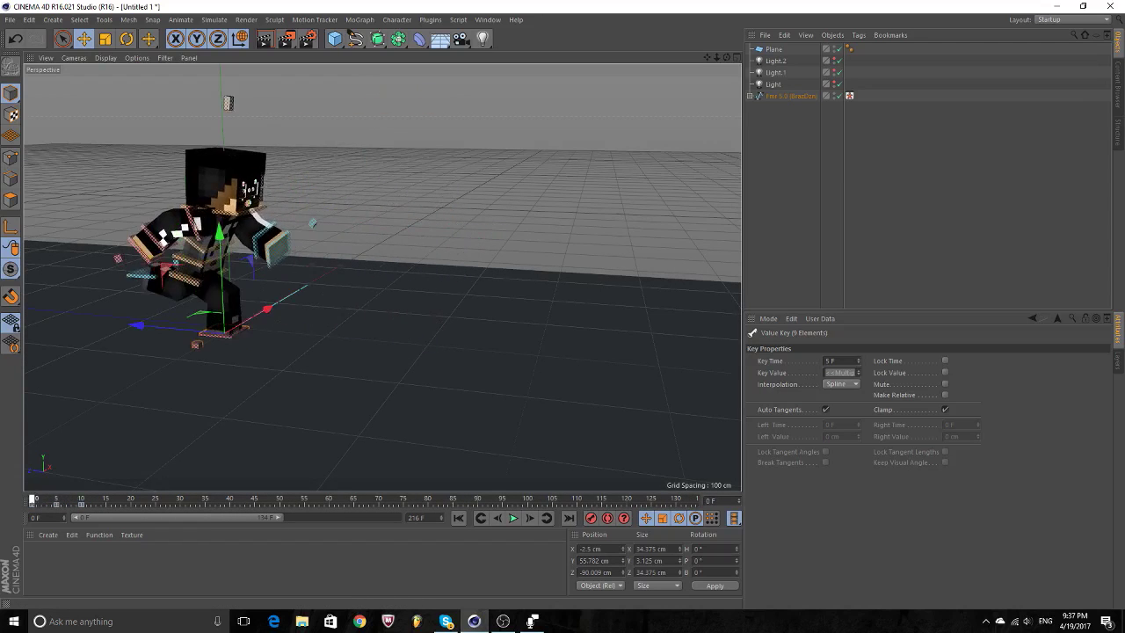
At frame 5, set the waist to Y −3.173, Z −43.934 cm, lower goalLegL, and record a key.
left_click(290, 279)
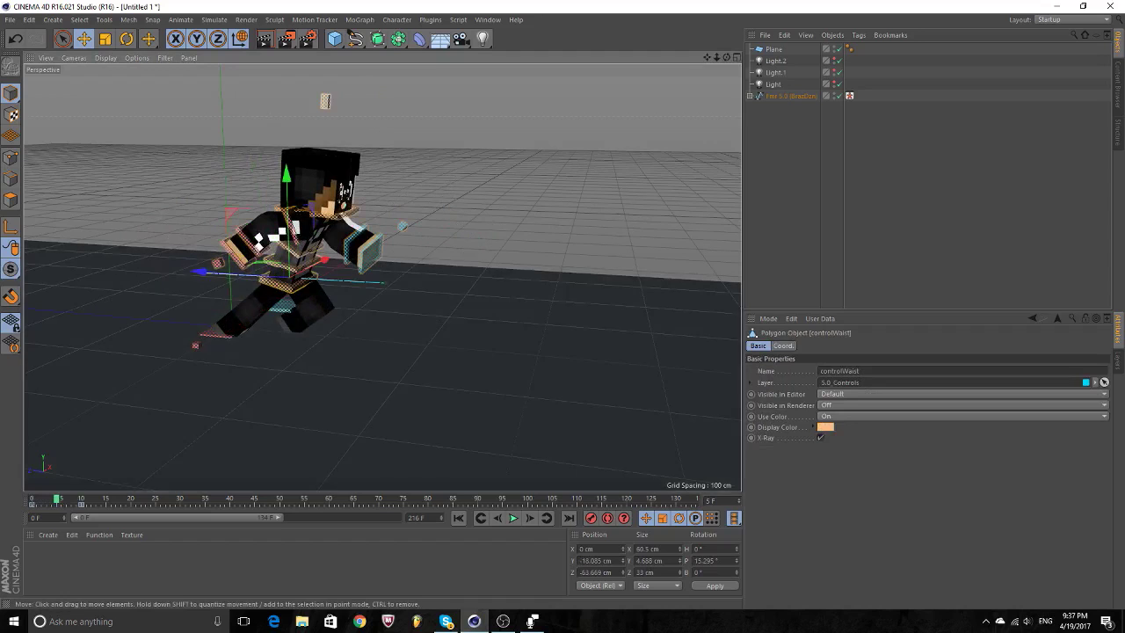
left_click_drag(290, 280, 280, 270)
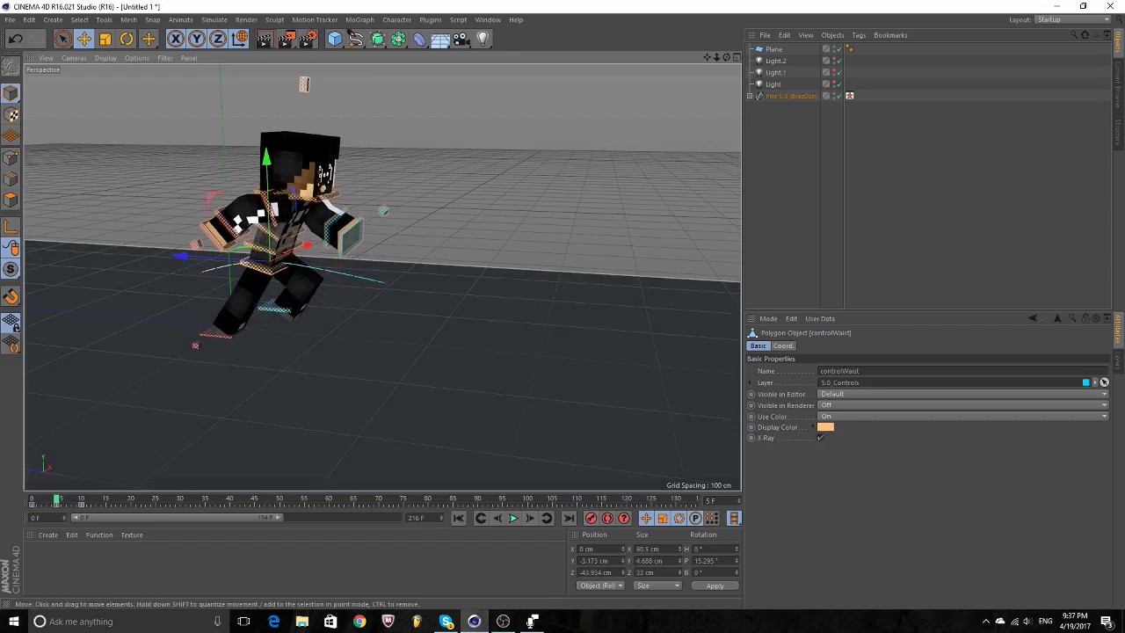
left_click(274, 307)
left_click_drag(278, 209, 278, 217)
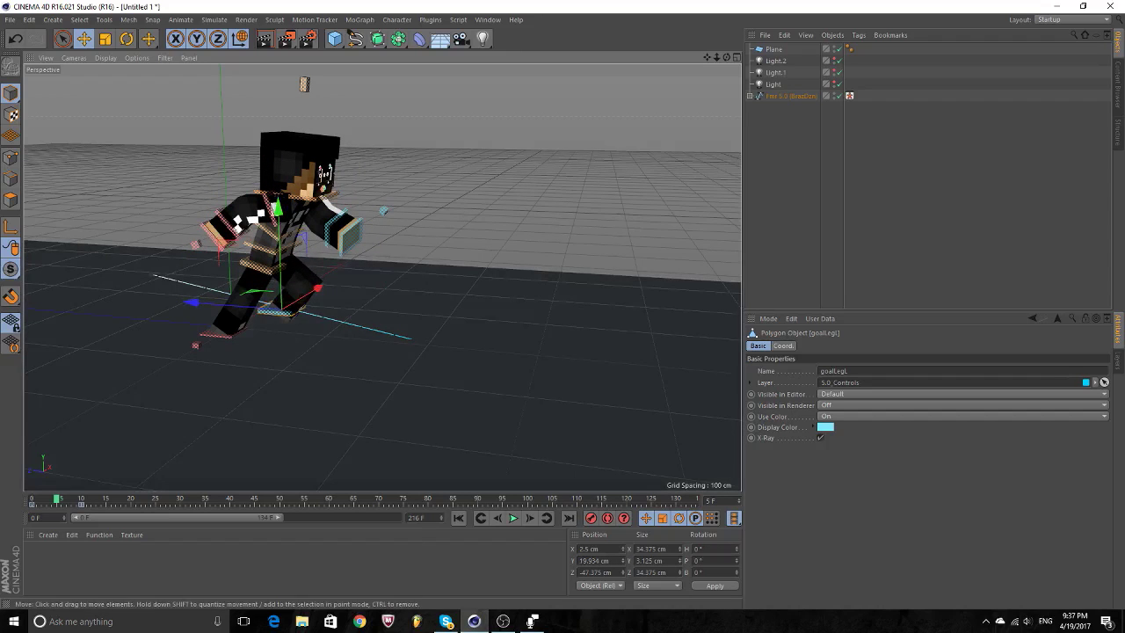
left_click(590, 518)
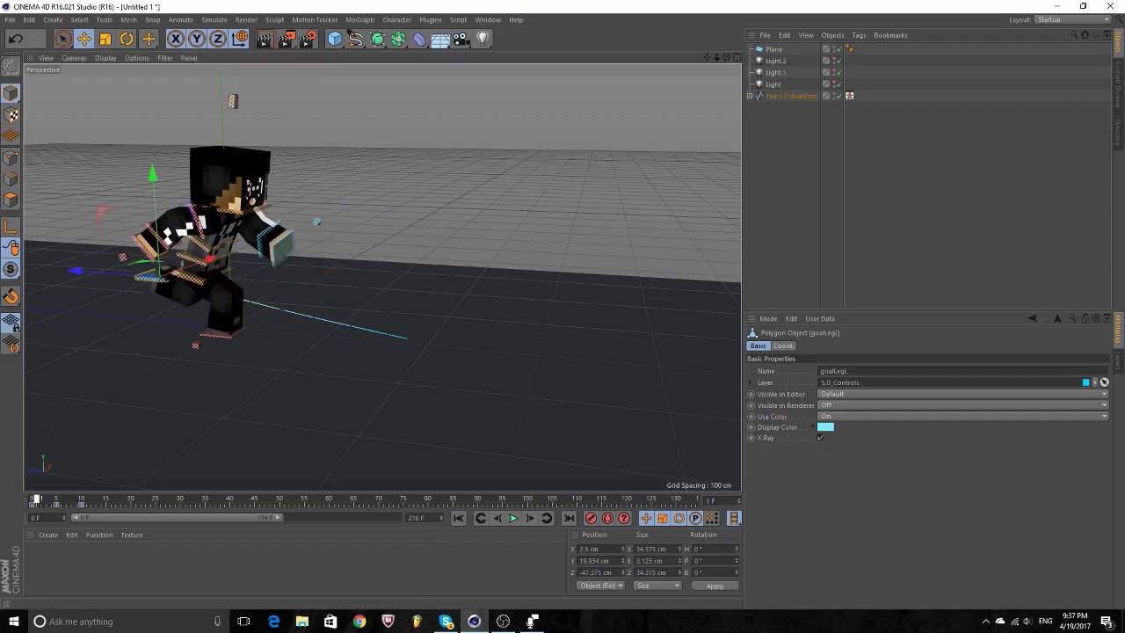
Advance to frame 10 and select the controlArmR arm control.
key("g")
key("g")
key("g")
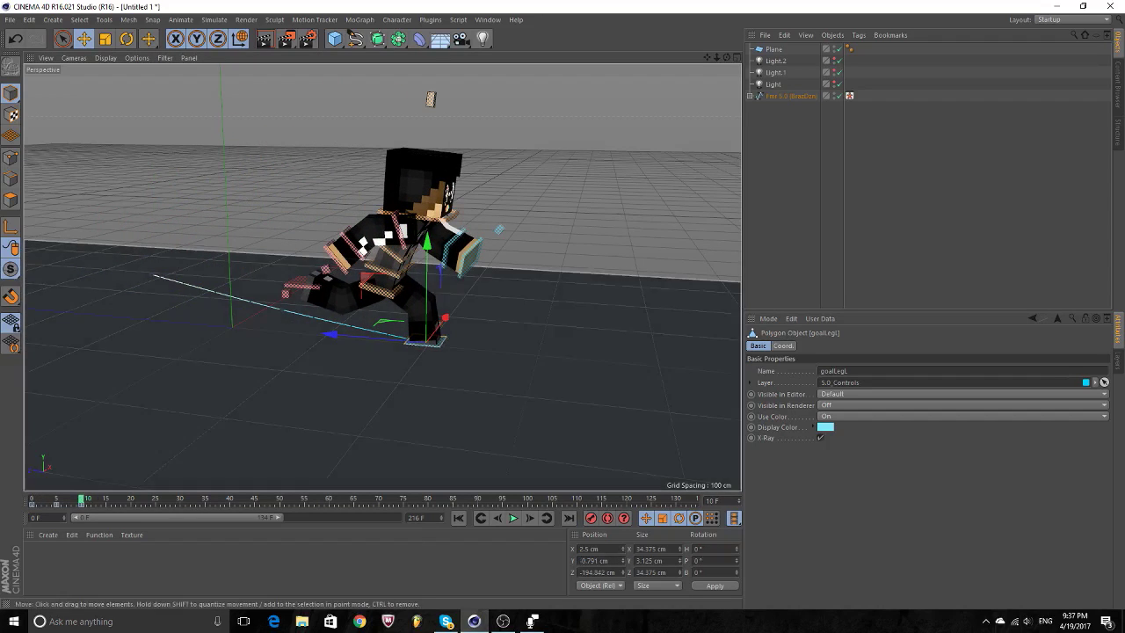
left_click_drag(707, 56, 696, 67)
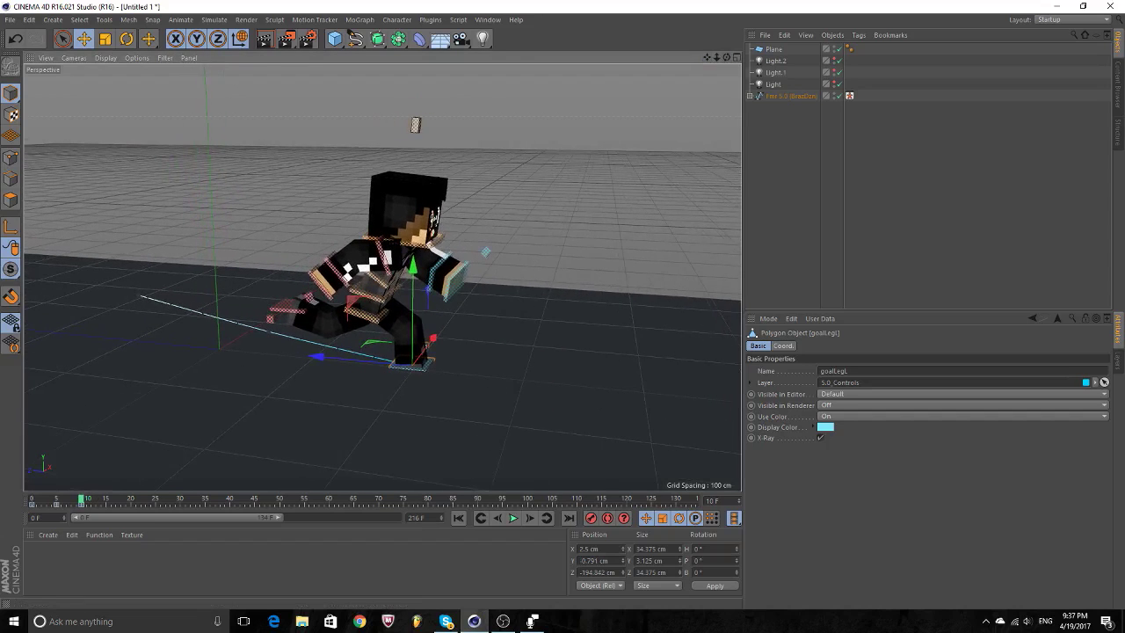
scroll(383, 272, "up", 2)
scroll(382, 272, "up", 4)
left_click(356, 224)
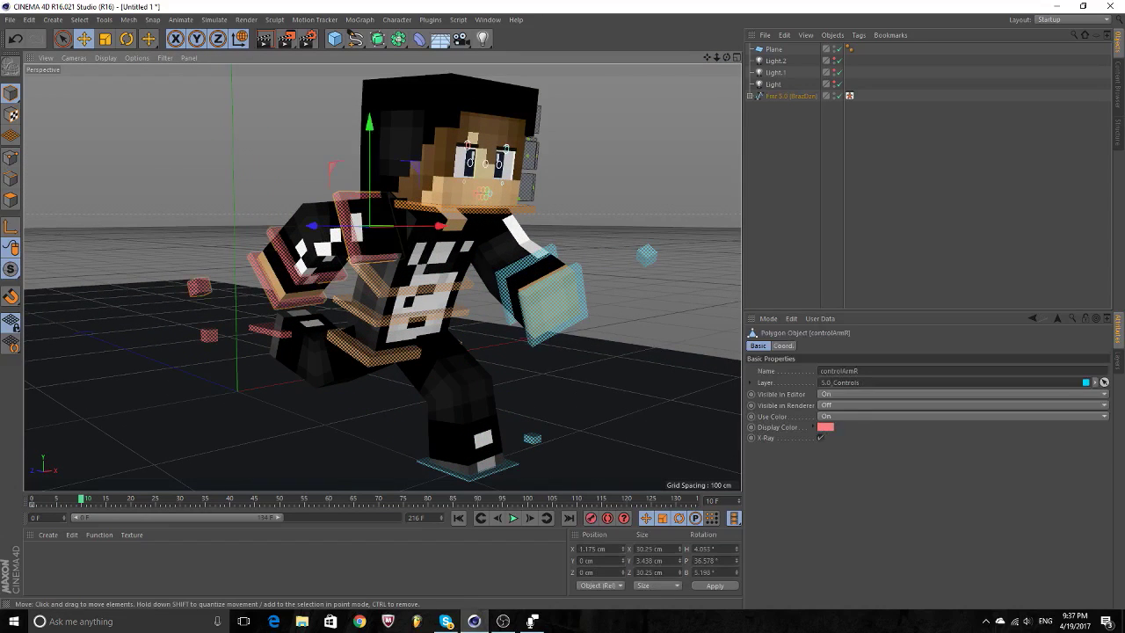
Rotate controlArmR back and controlArmL forward (H 3.887°, P 35.023°, B −18.421°), keying them at frame 10.
key("r")
mouse_move(396, 171)
left_mouse_down()
mouse_move(341, 160)
mouse_move(327, 187)
left_mouse_up()
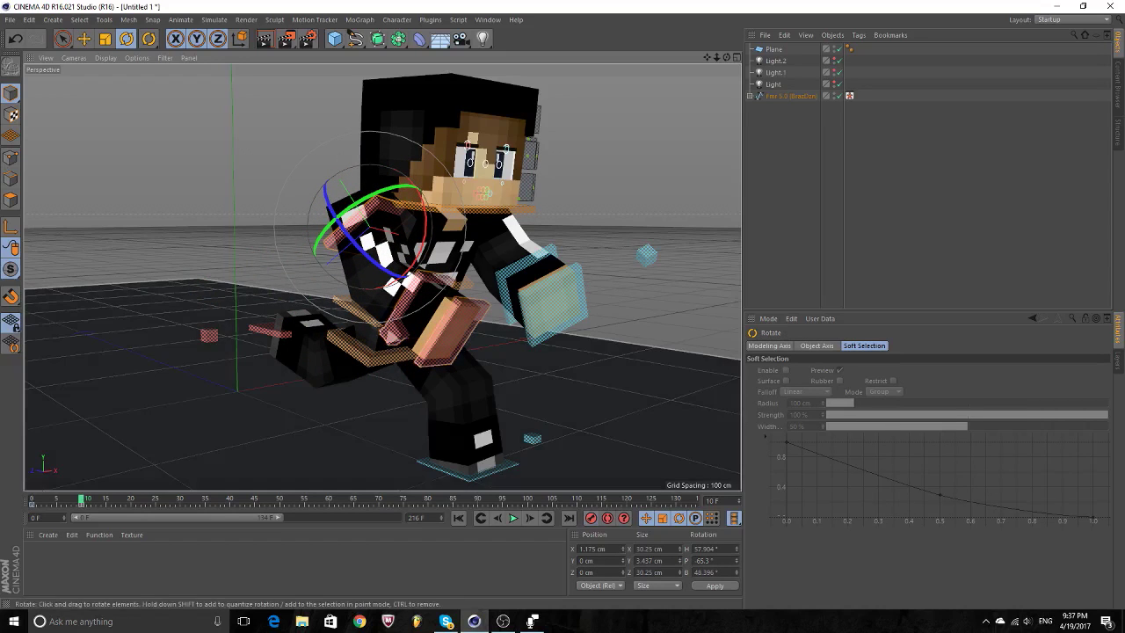
left_click_drag(382, 272, 457, 264, "alt")
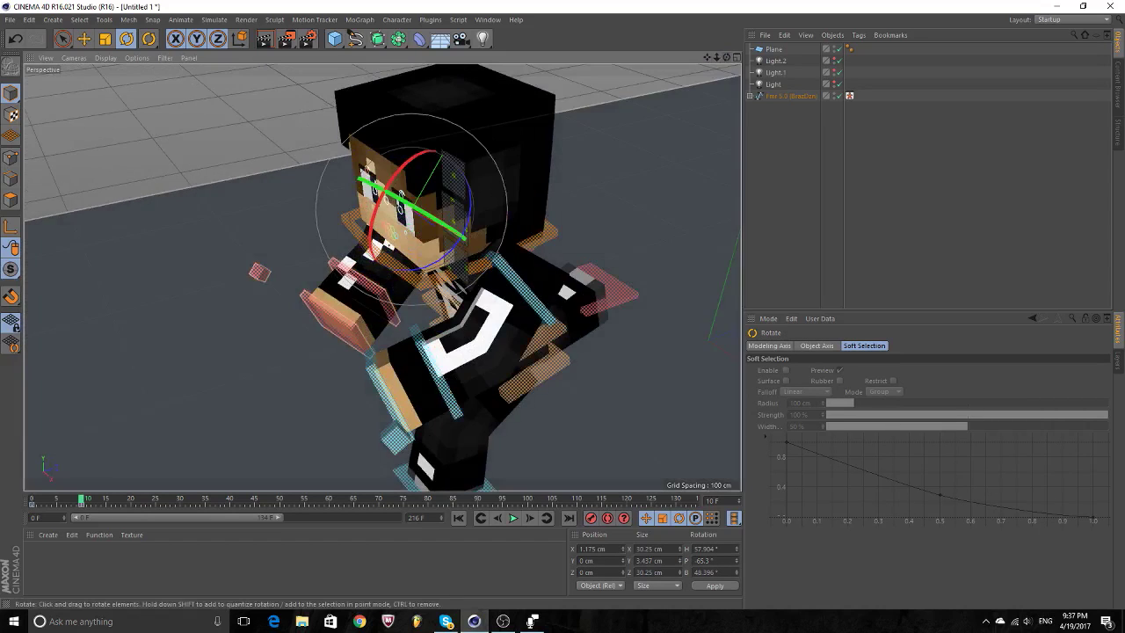
left_click(607, 292)
left_click_drag(528, 264, 492, 308)
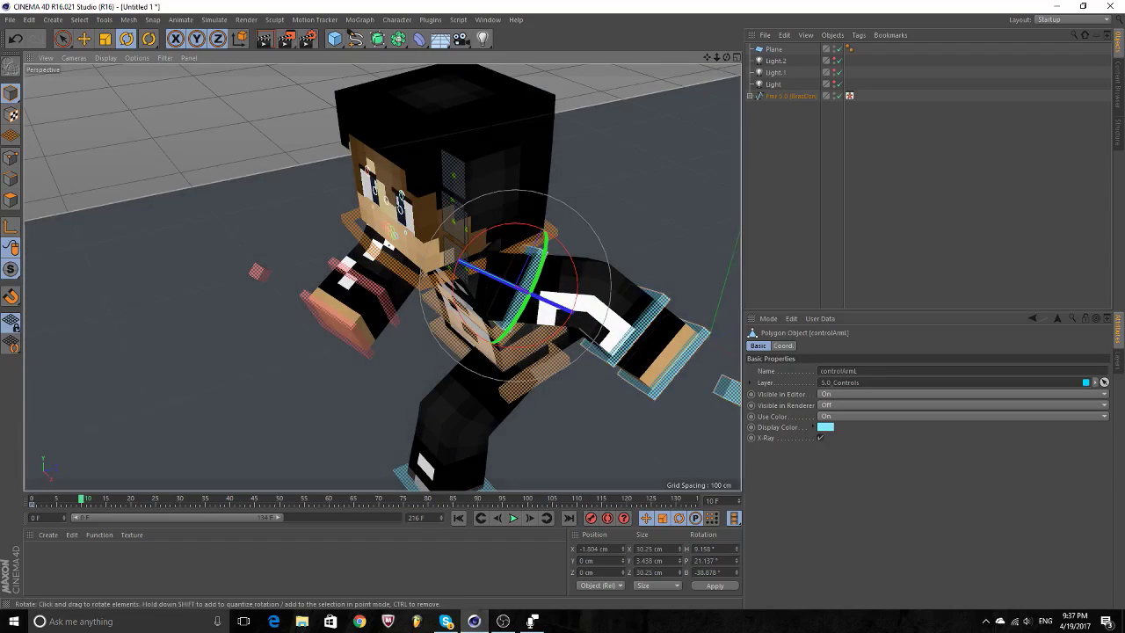
mouse_move(396, 281)
left_mouse_down("alt")
mouse_move(334, 273)
mouse_move(466, 264)
mouse_move(439, 290)
mouse_move(457, 290)
left_mouse_up("alt")
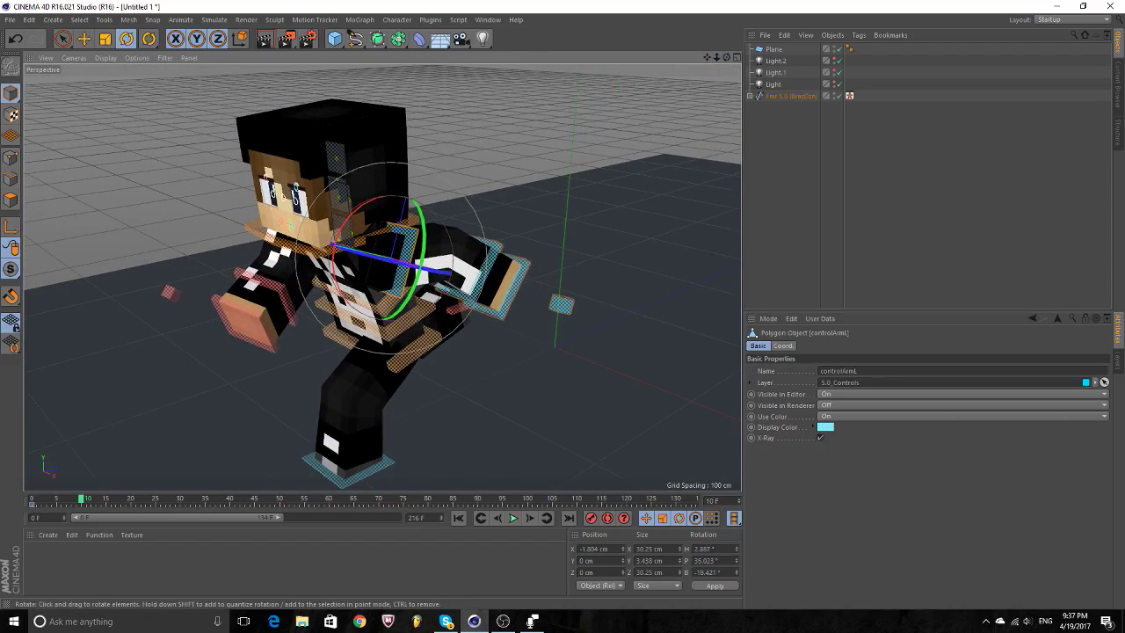
left_click(590, 518)
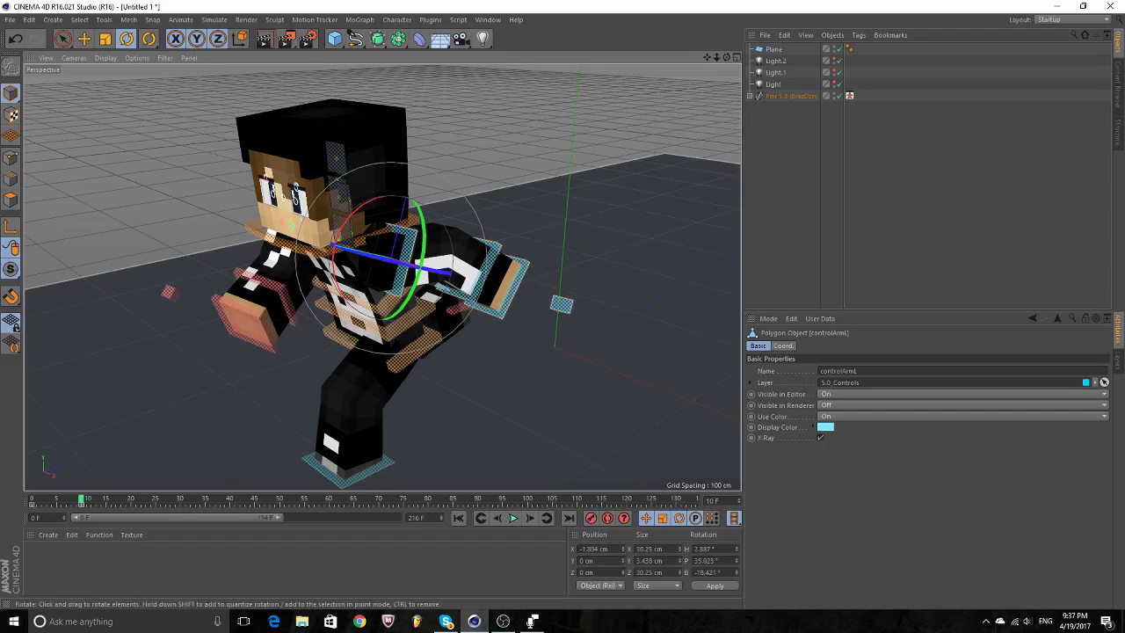
Scrub the first frames from frame 0 in a side view to preview the arm swing.
left_click(66, 498)
left_click_drag(66, 499, 33, 498)
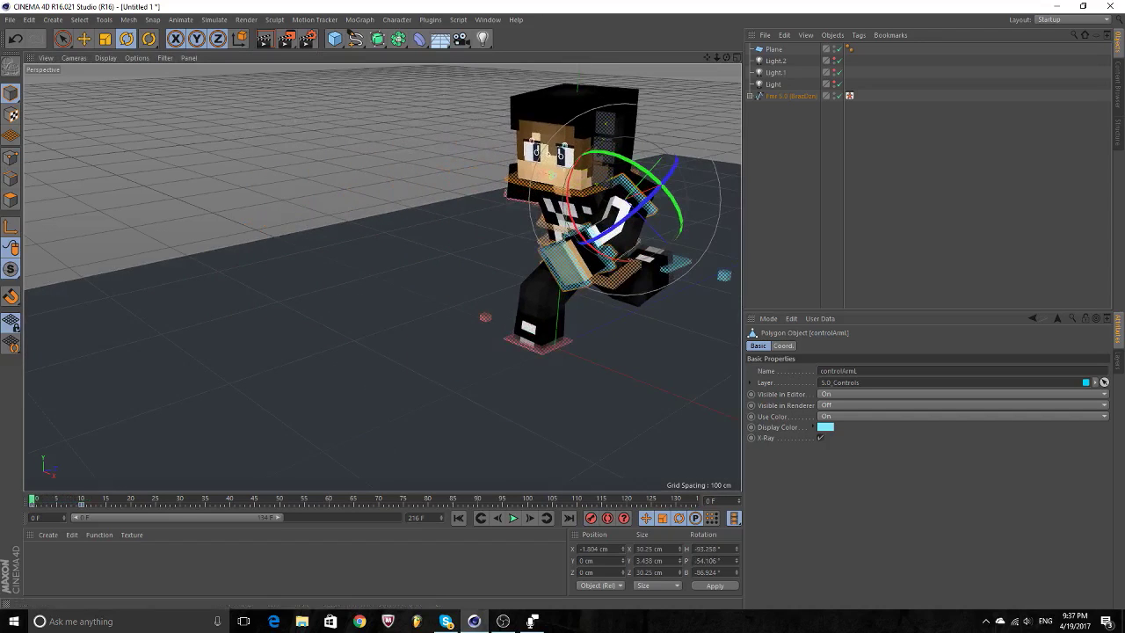
left_click_drag(495, 126, 426, 73, "alt")
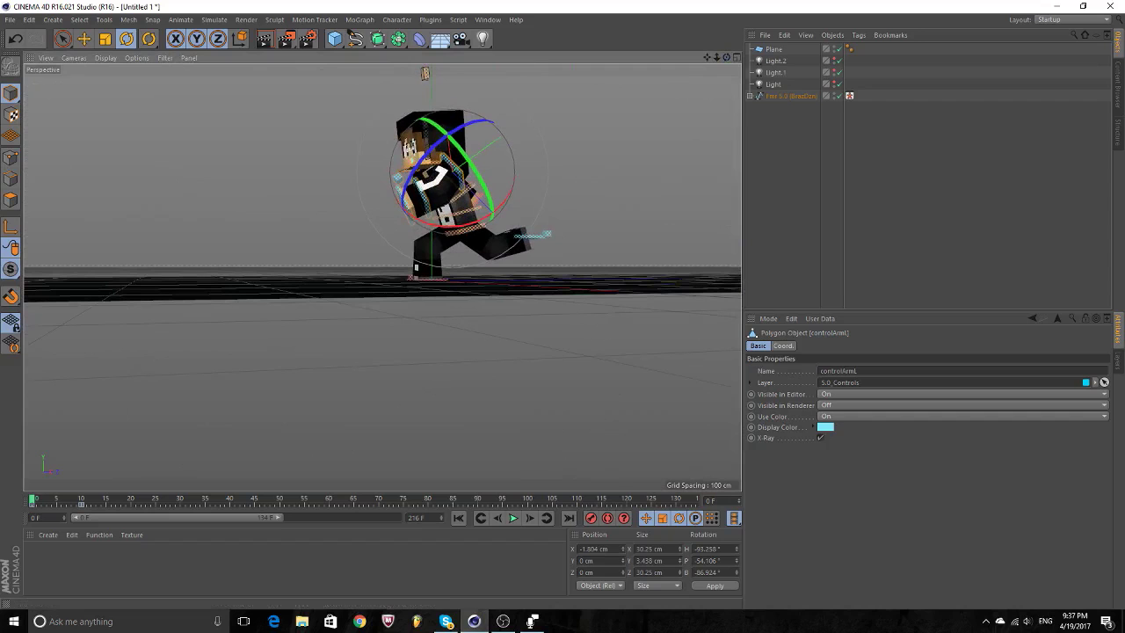
left_click_drag(32, 499, 85, 499)
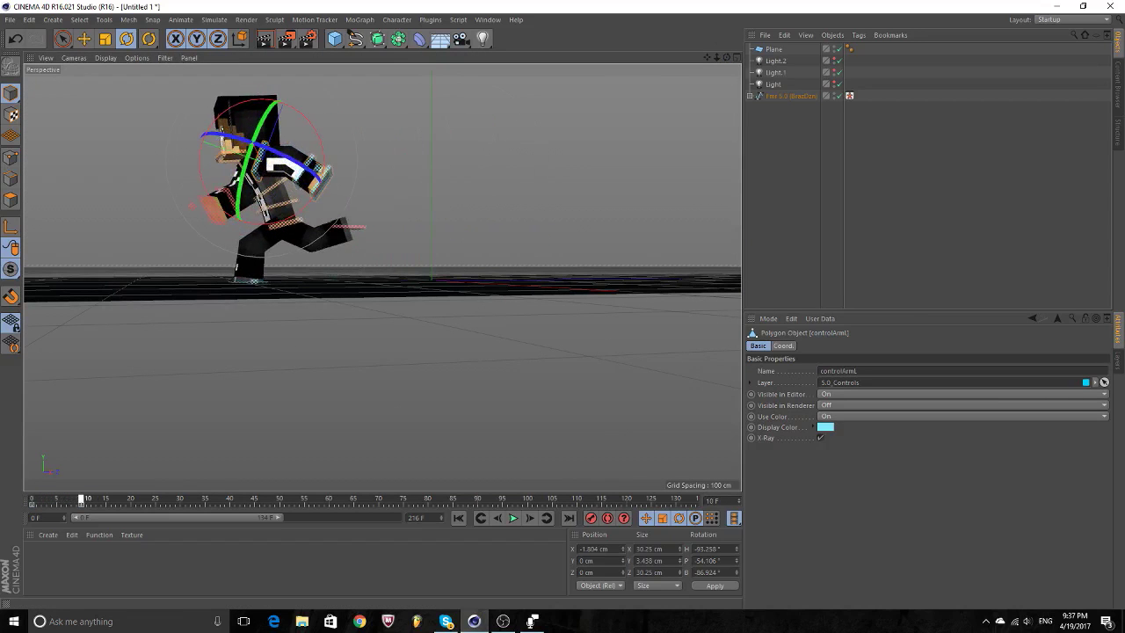
At frame 20, push controlWaist forward along Z to −384.55 cm.
key("e")
left_click(413, 225)
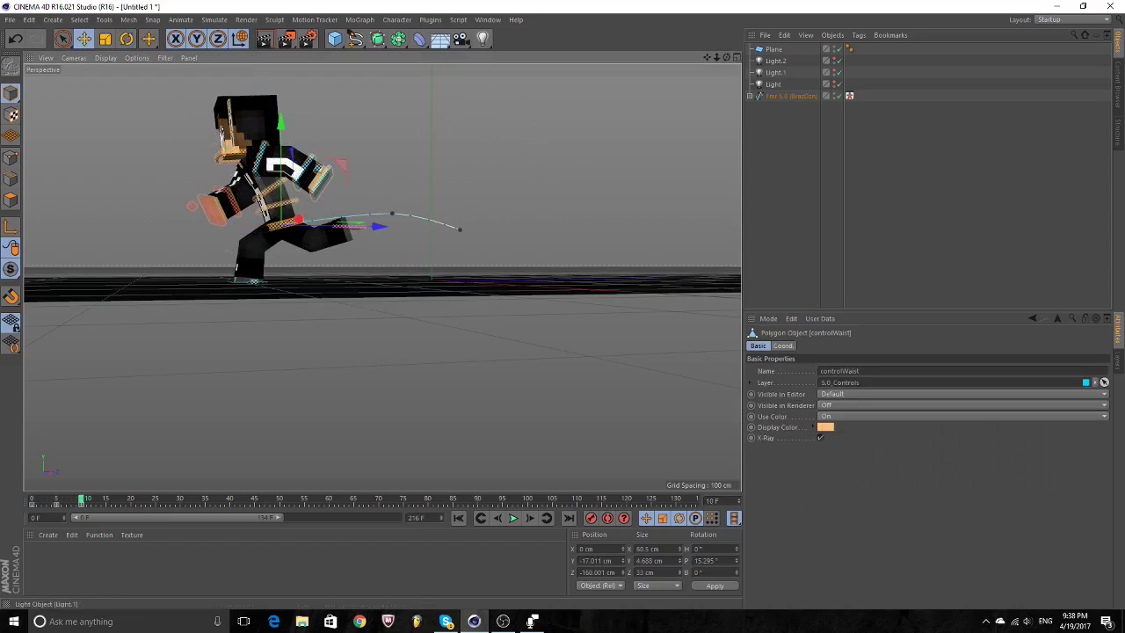
left_click_drag(382, 278, 466, 325, "alt")
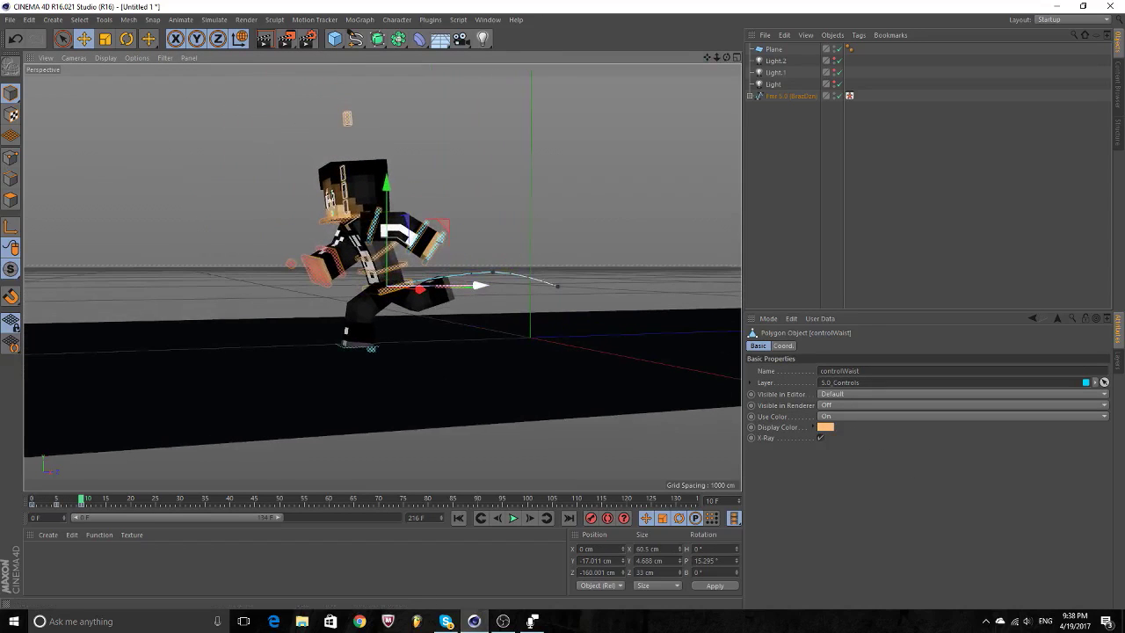
left_click_drag(81, 498, 115, 498)
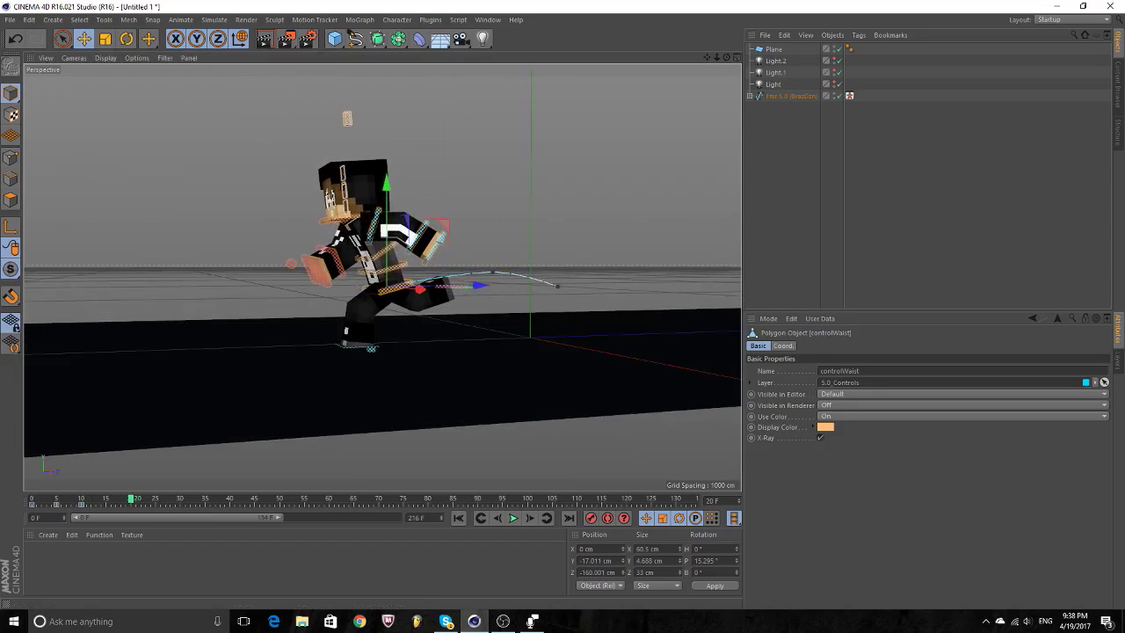
left_click_drag(280, 517, 312, 517)
left_click_drag(474, 285, 263, 287)
left_click(264, 351)
left_click(264, 287)
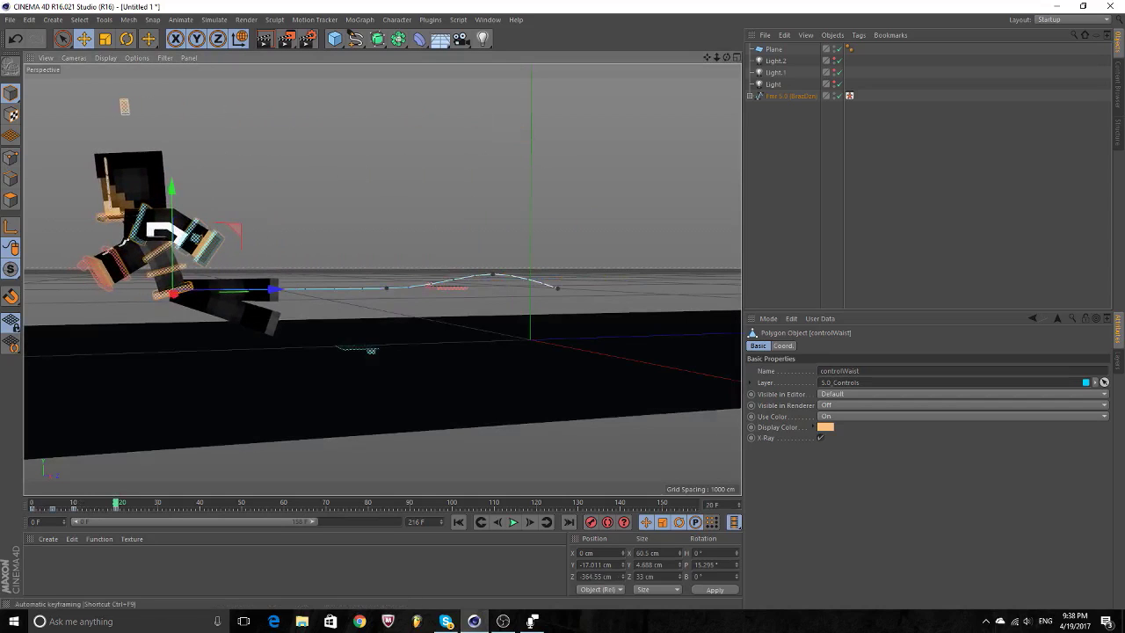
left_click_drag(370, 274, 382, 280)
Move goalLegR forward under the character to Z −395.24 cm.
middle_click_drag(383, 279, 422, 286, "alt")
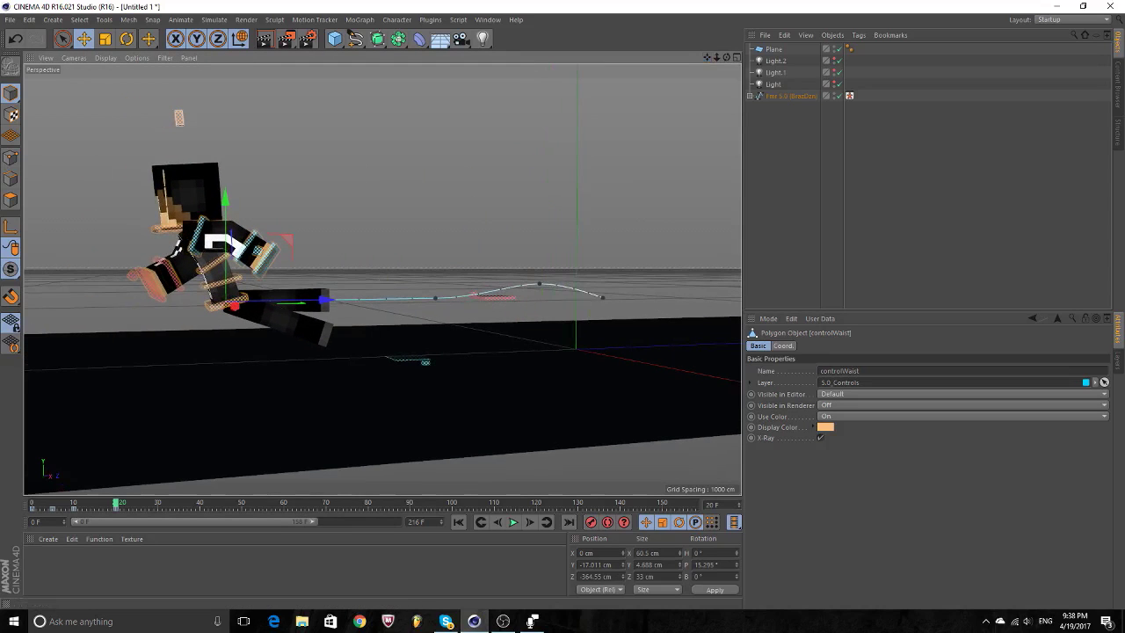
mouse_move(422, 286)
left_mouse_down("alt")
mouse_move(382, 279)
mouse_move(413, 264)
left_mouse_up("alt")
left_click(578, 231)
left_click_drag(576, 236, 337, 332)
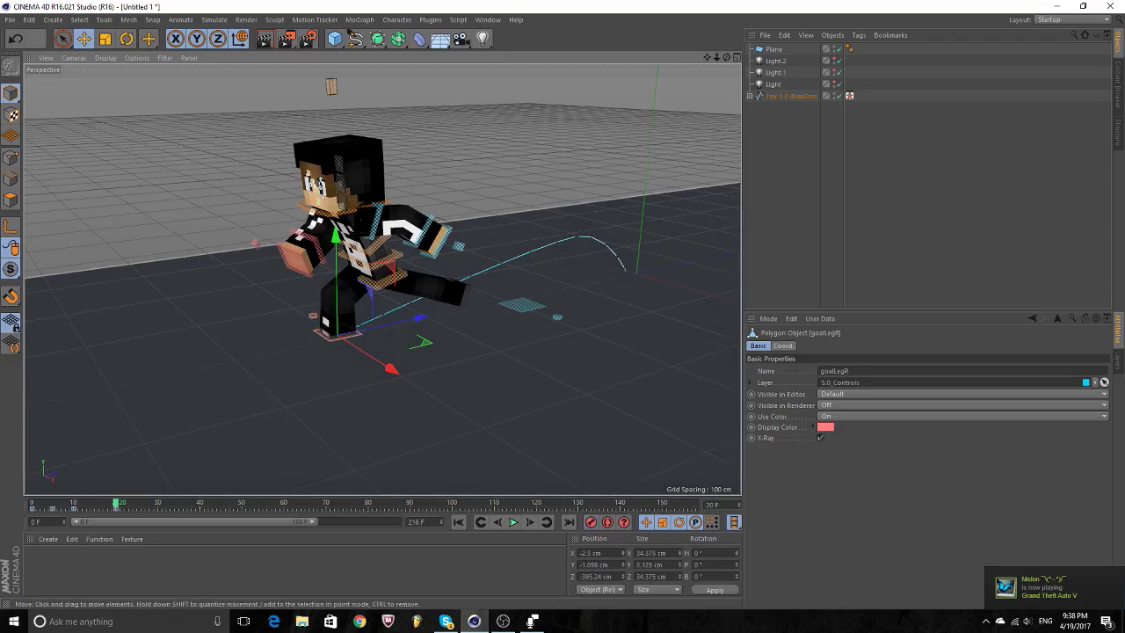
Raise controlWaist slightly on Y and step goalLegL forward along the run path.
left_click(392, 264)
left_click_drag(373, 172, 373, 165)
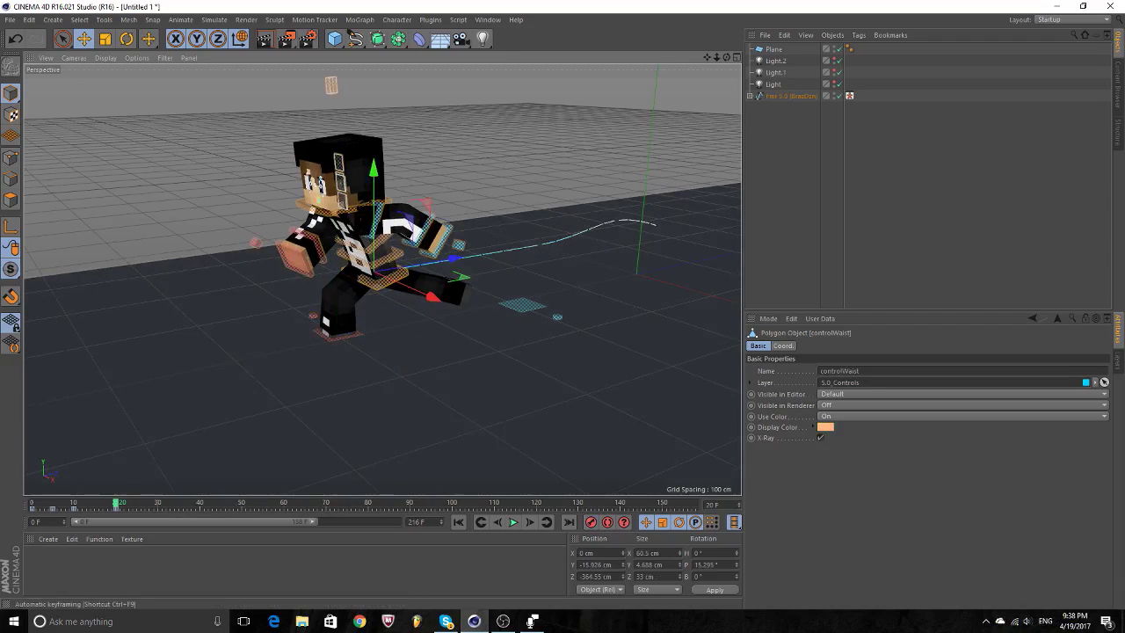
left_click(522, 305)
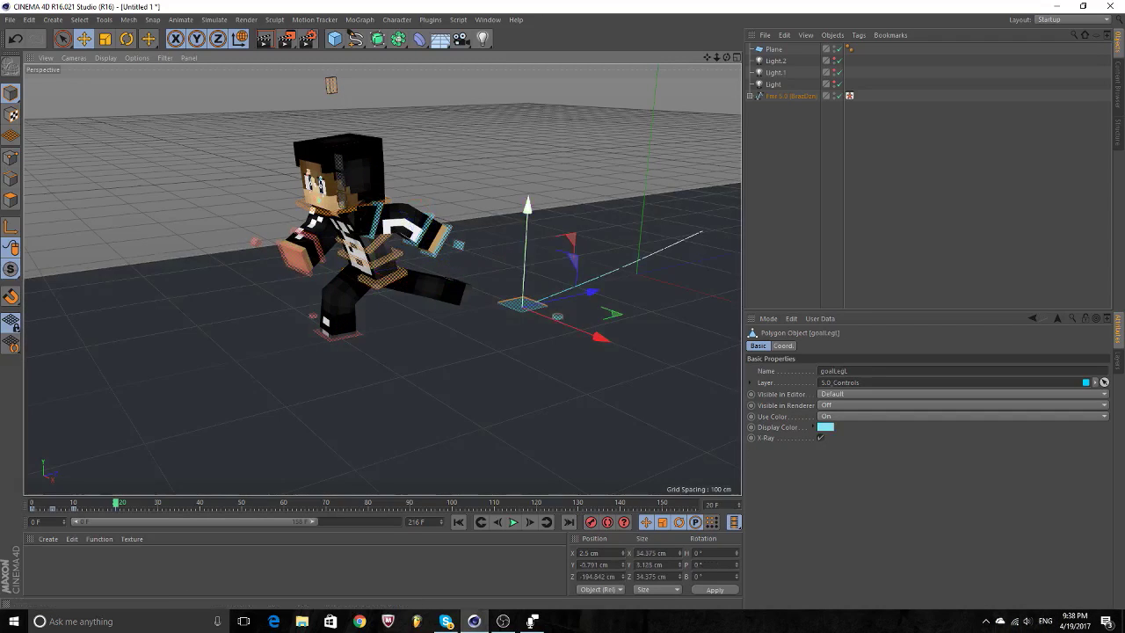
left_click_drag(524, 302, 449, 264)
Review the leg keys by scrubbing between frames 11 and 15, selecting the left foot's frame-15 key.
left_click_drag(115, 503, 76, 503)
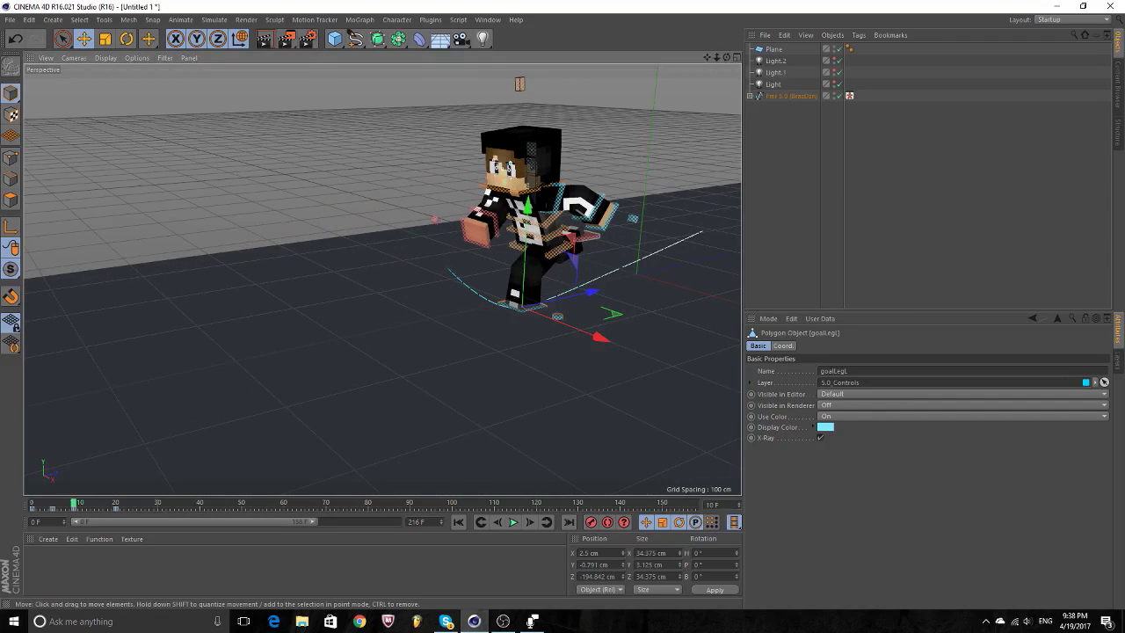
left_click(621, 262)
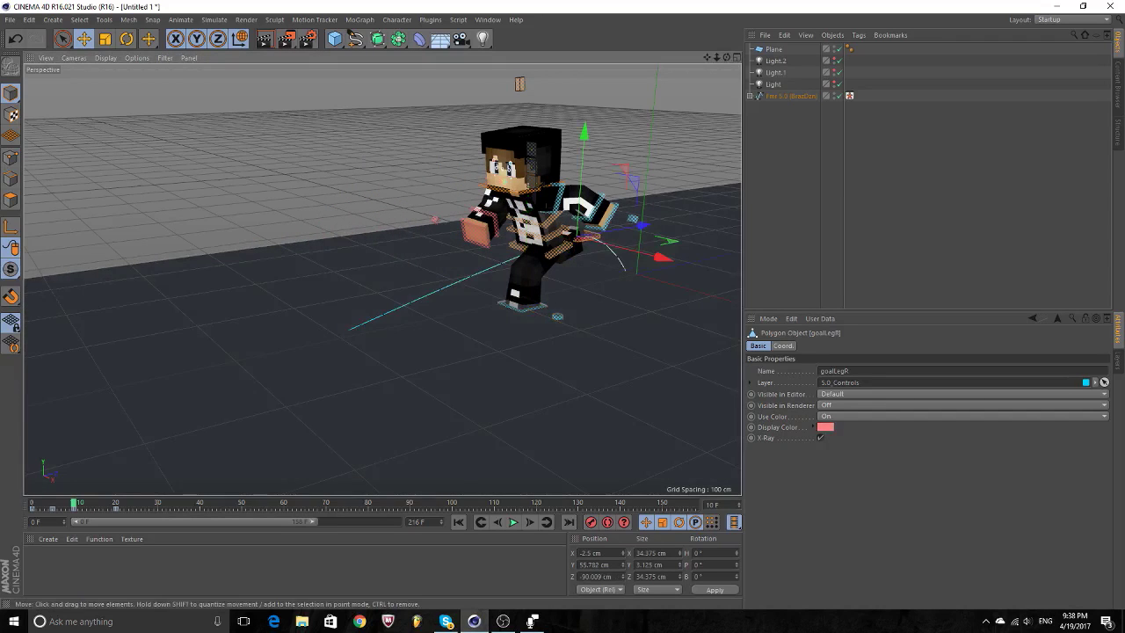
left_click(413, 303)
left_click(94, 507)
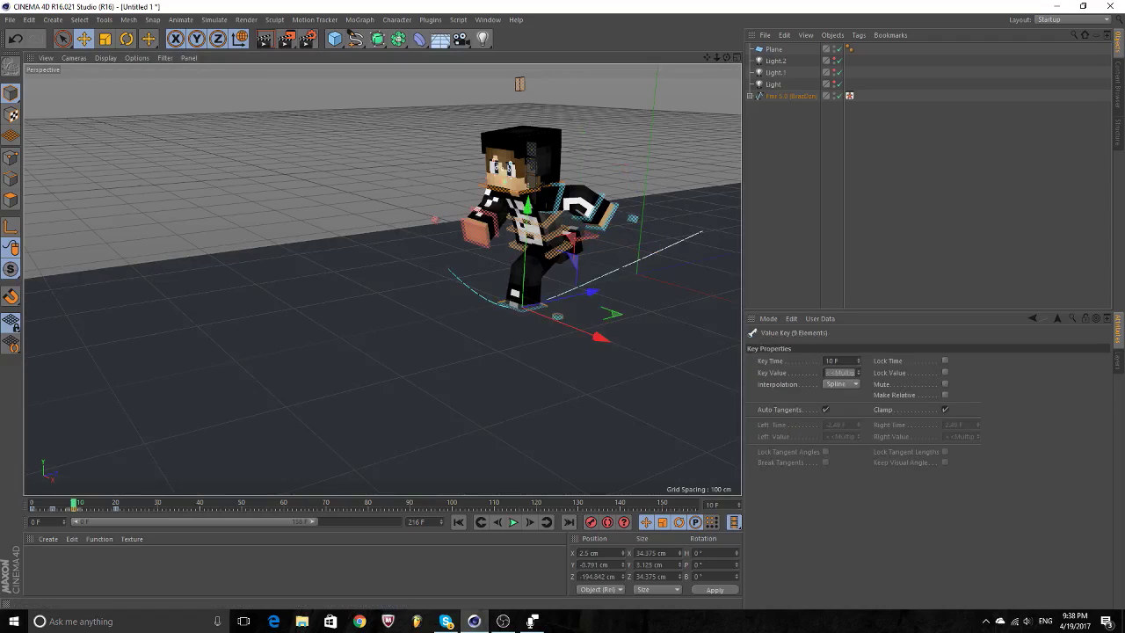
left_click_drag(74, 503, 116, 507)
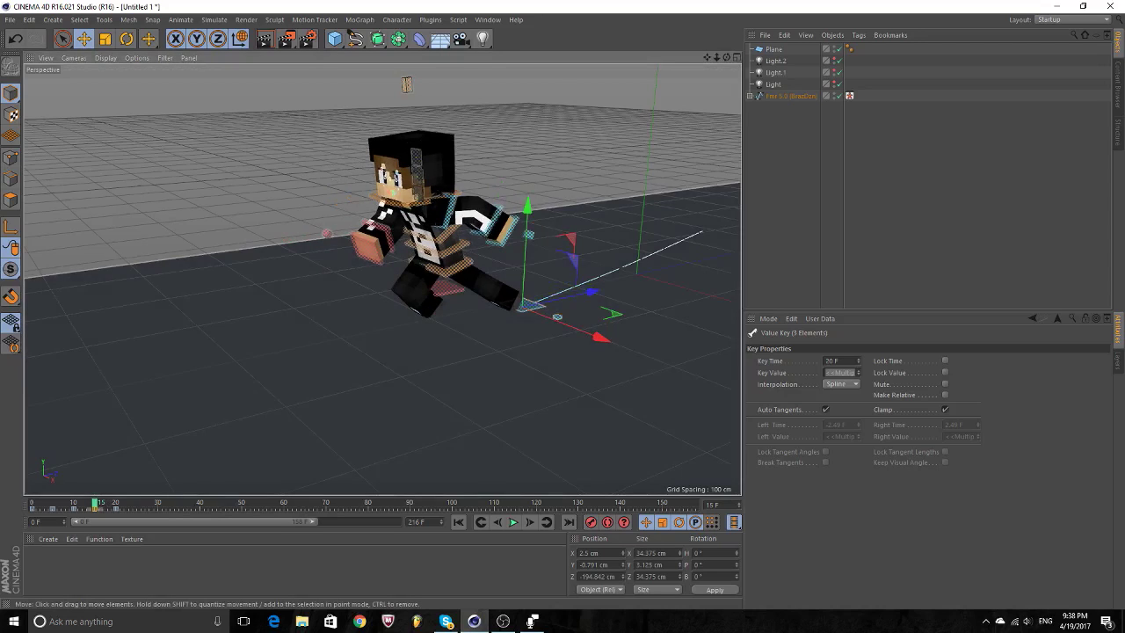
Shift controlWaist up and right to re-centre the body mid-stride, then preview to frame 18.
left_click(435, 253)
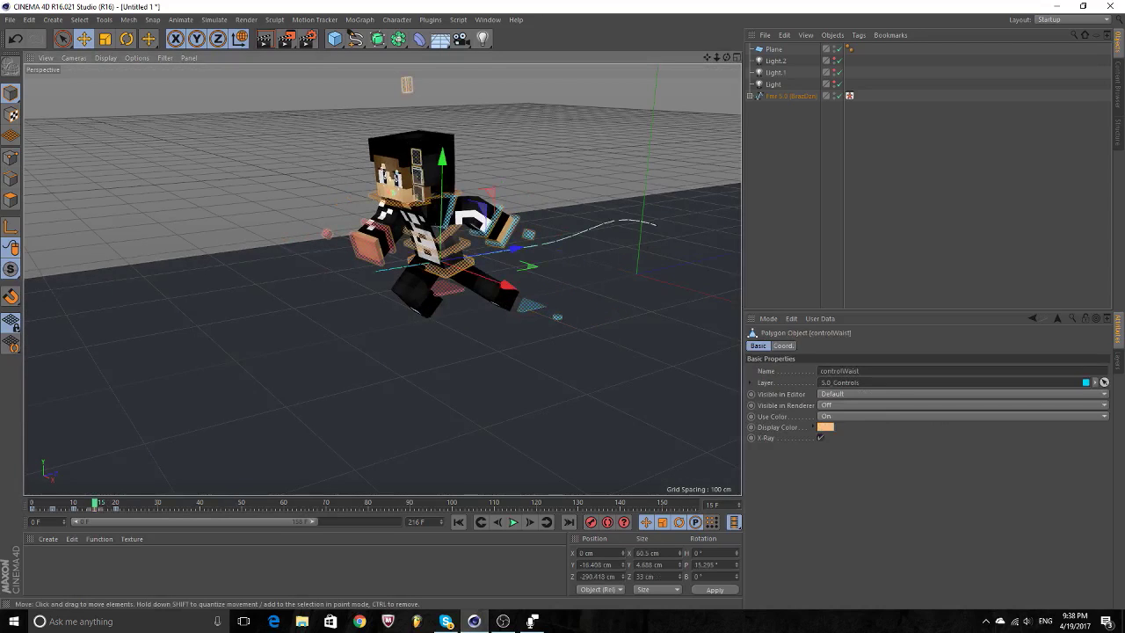
left_click_drag(514, 249, 521, 235)
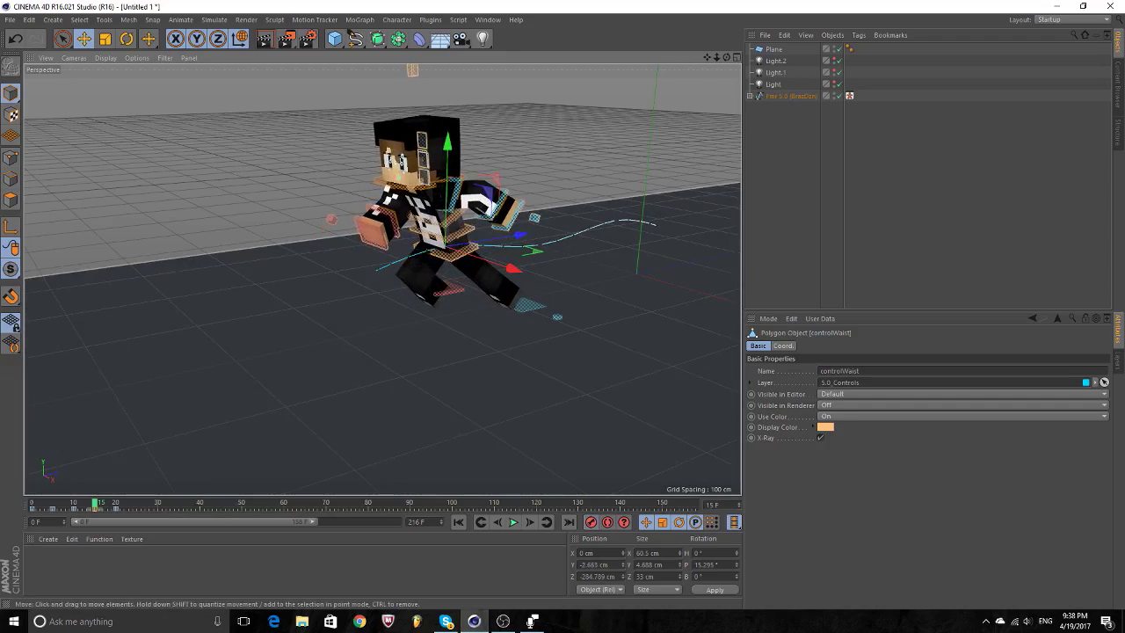
left_click_drag(521, 234, 543, 234)
left_click_drag(99, 502, 115, 503)
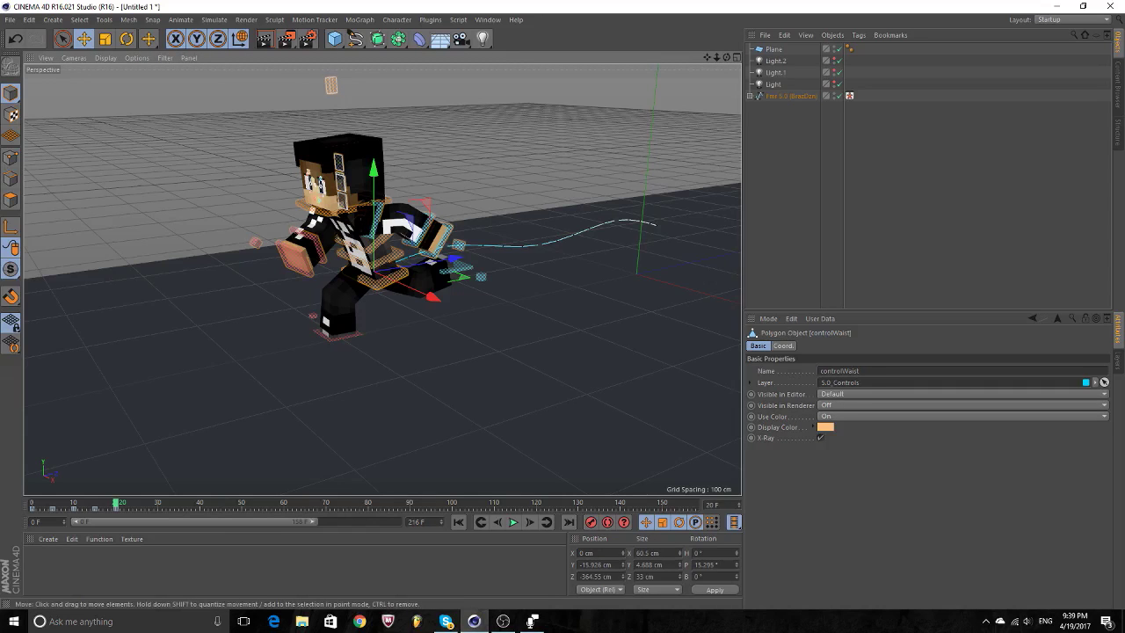
left_click(414, 230)
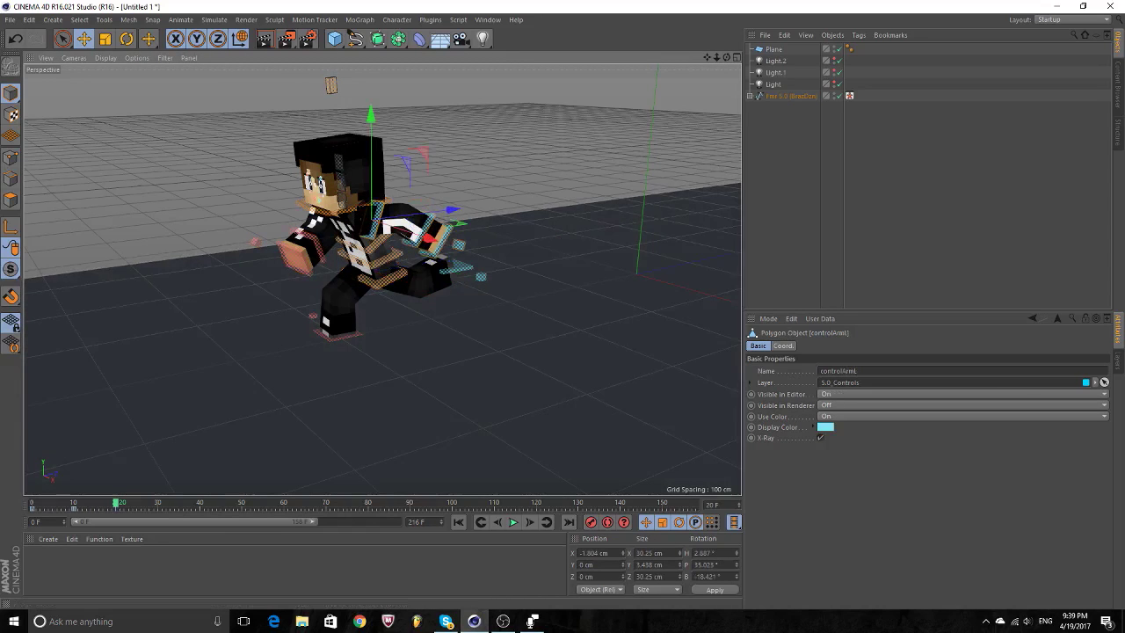
left_click_drag(415, 264, 369, 219, "alt")
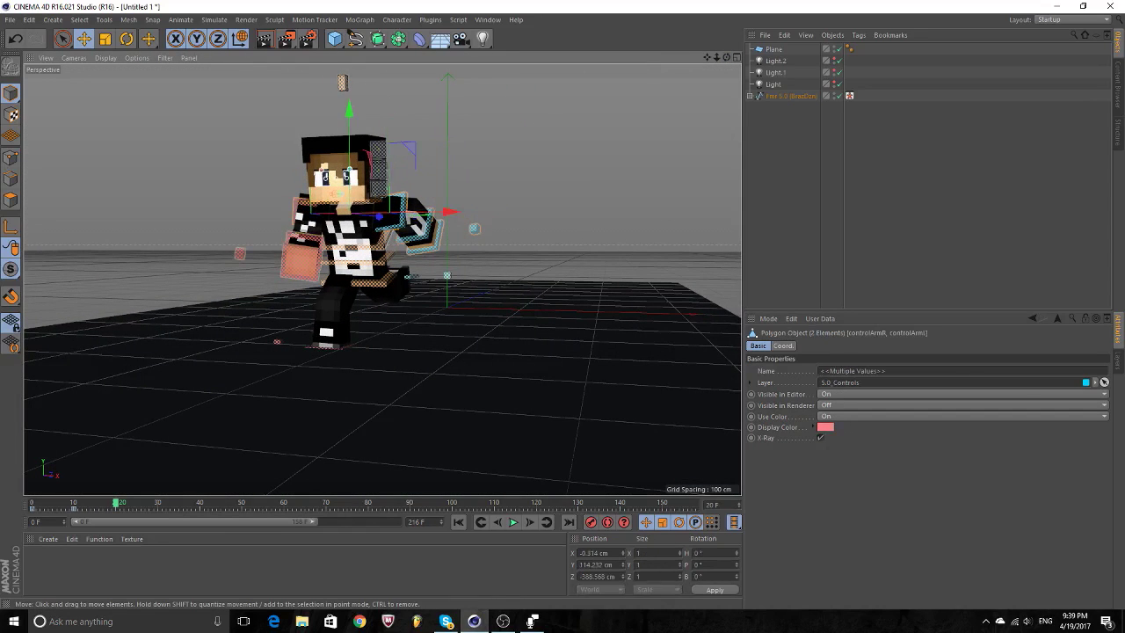
Move the arm controls' keys from frame 8 to frame 17.
left_click(352, 211)
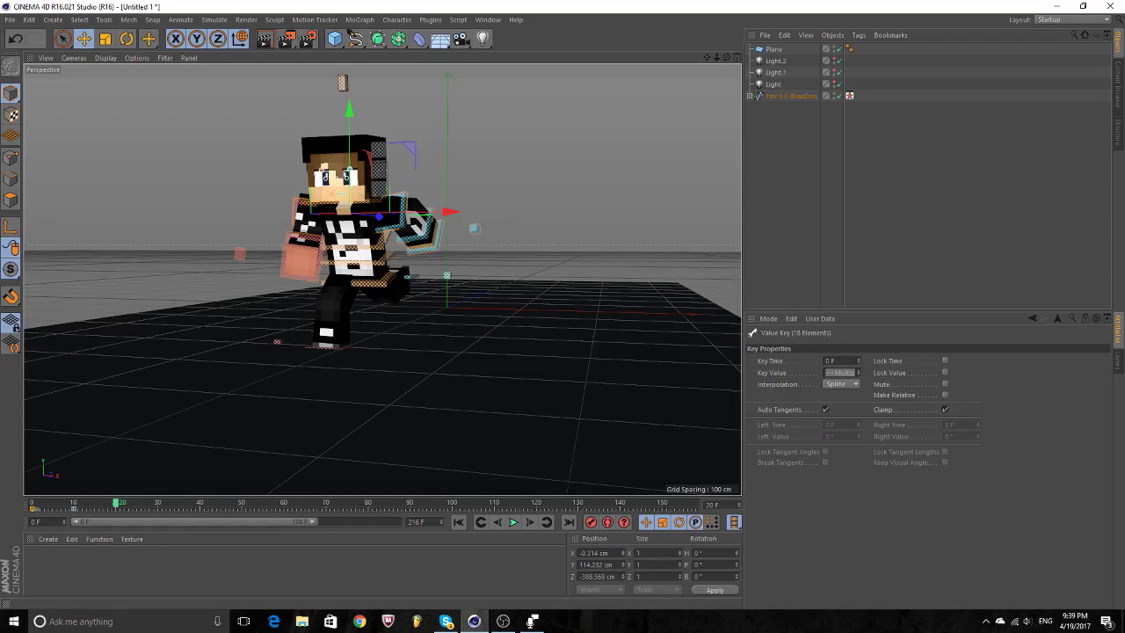
left_click_drag(65, 508, 115, 503)
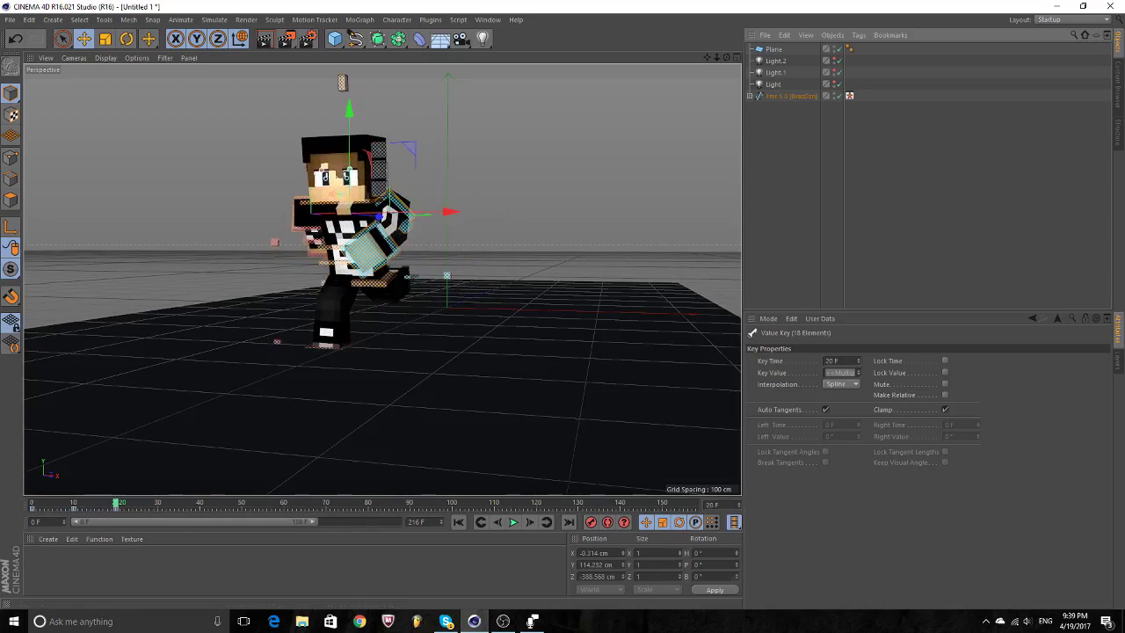
left_click(792, 175)
Orbit to a side view, select controlWaist, and step further along the timeline.
left_click_drag(492, 290, 349, 296, "alt")
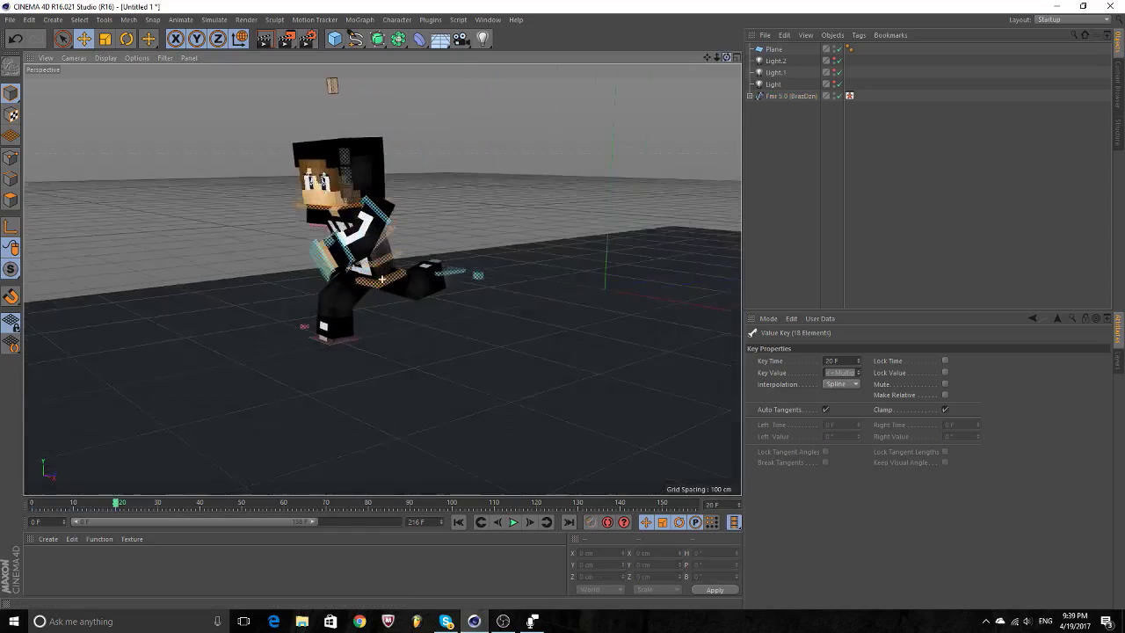
left_click(349, 296)
mouse_move(115, 503)
left_mouse_down()
mouse_move(44, 504)
mouse_move(130, 504)
left_mouse_up()
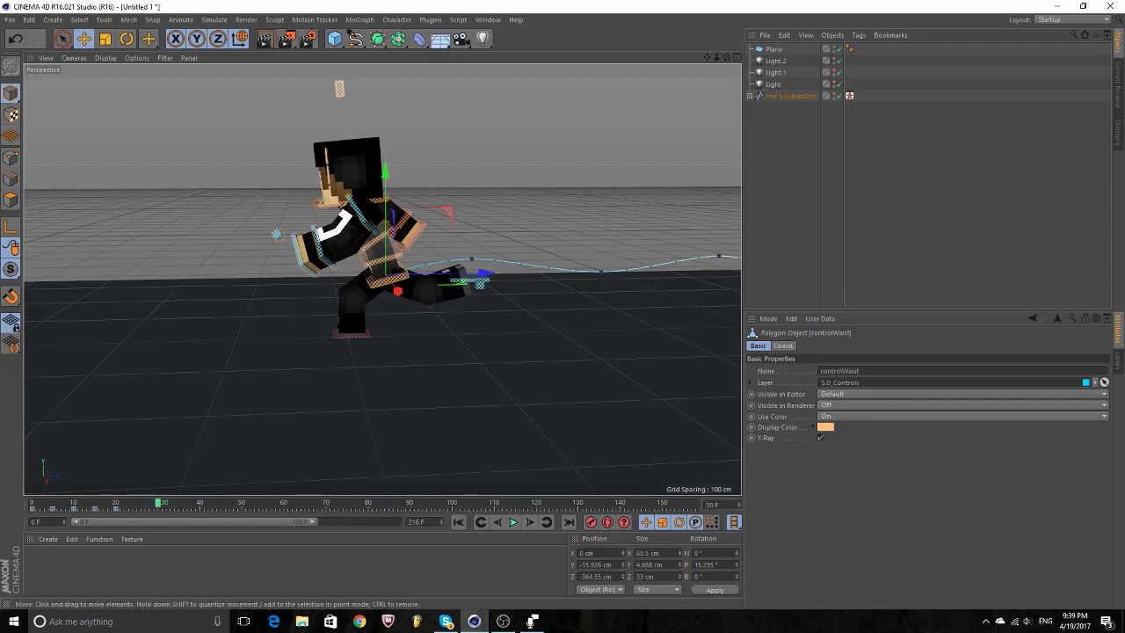
Slide controlWaist forward along Z and reframe the view on the rig.
left_click_drag(483, 275, 269, 277)
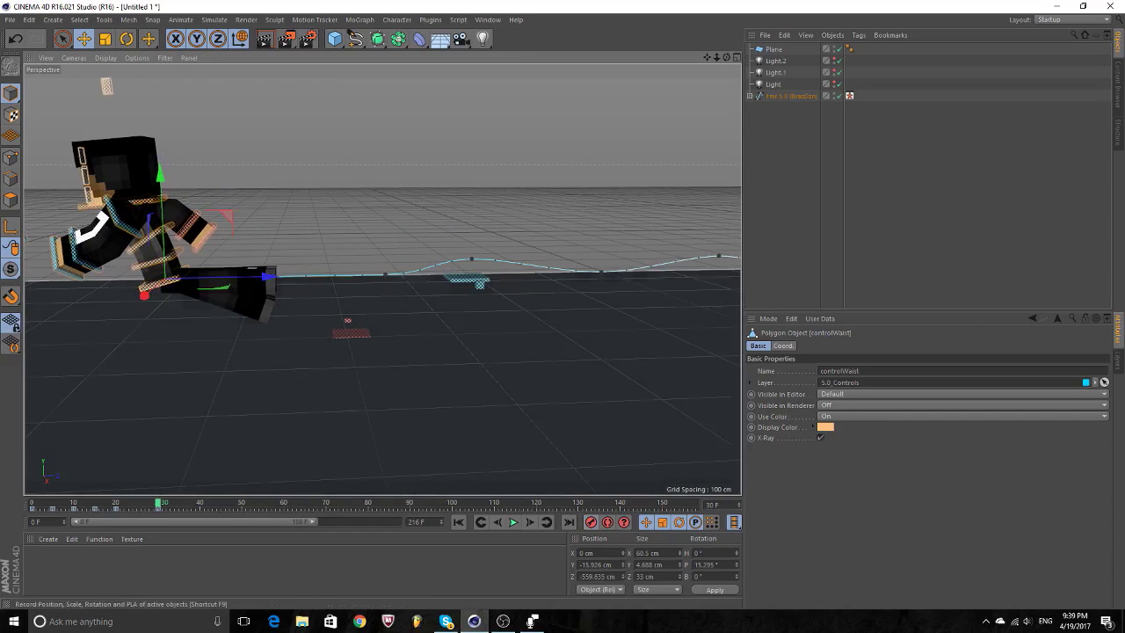
key("o")
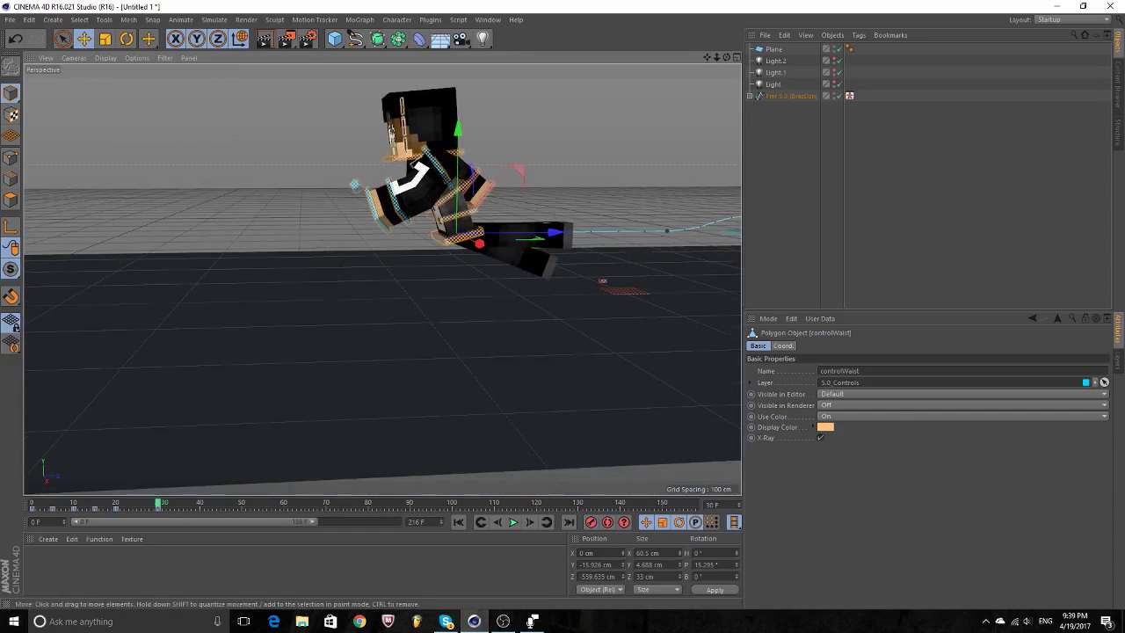
middle_click_drag(435, 240, 383, 280, "alt")
left_click_drag(528, 264, 475, 264, "alt")
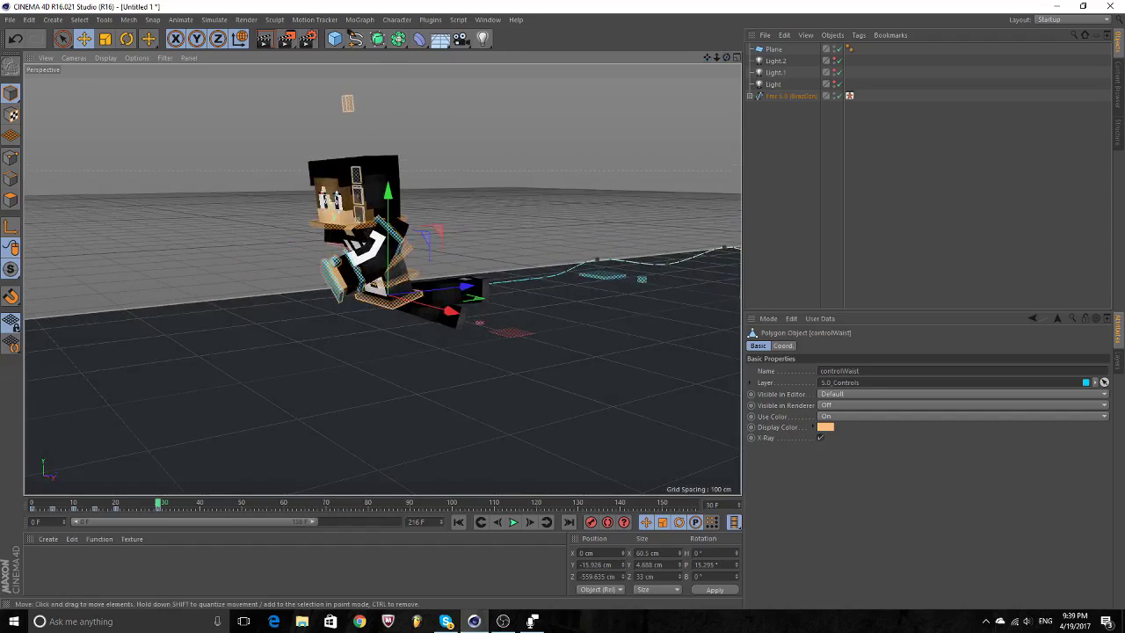
Plant goalLegL on the floor under the body, nudged up slightly.
left_click(603, 275)
left_click_drag(603, 275, 403, 378)
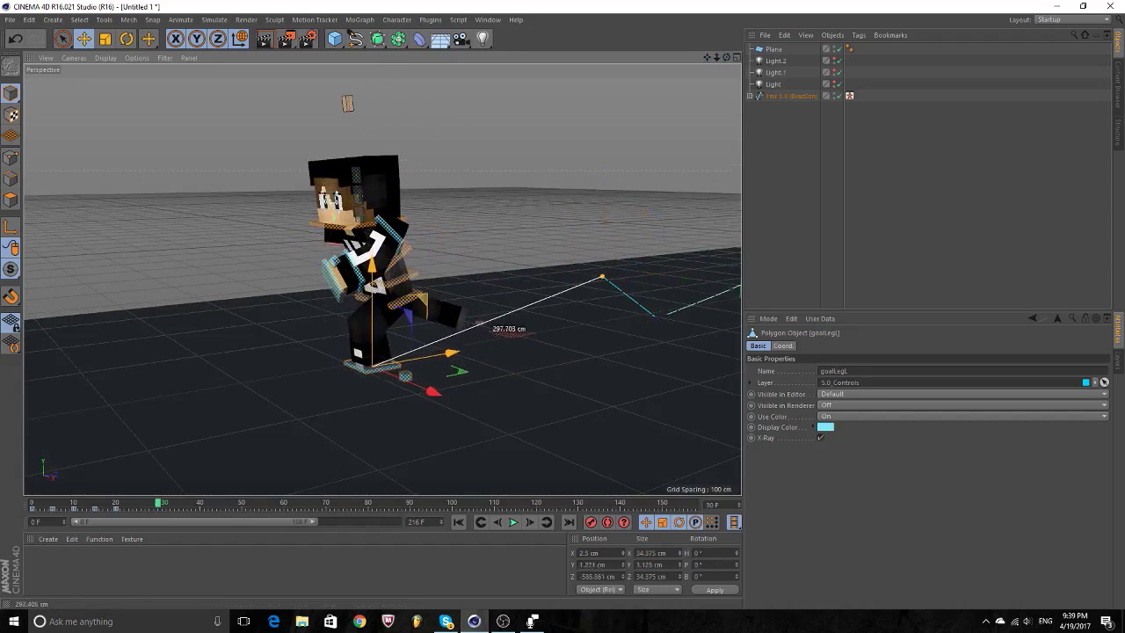
left_click_drag(370, 282, 370, 278)
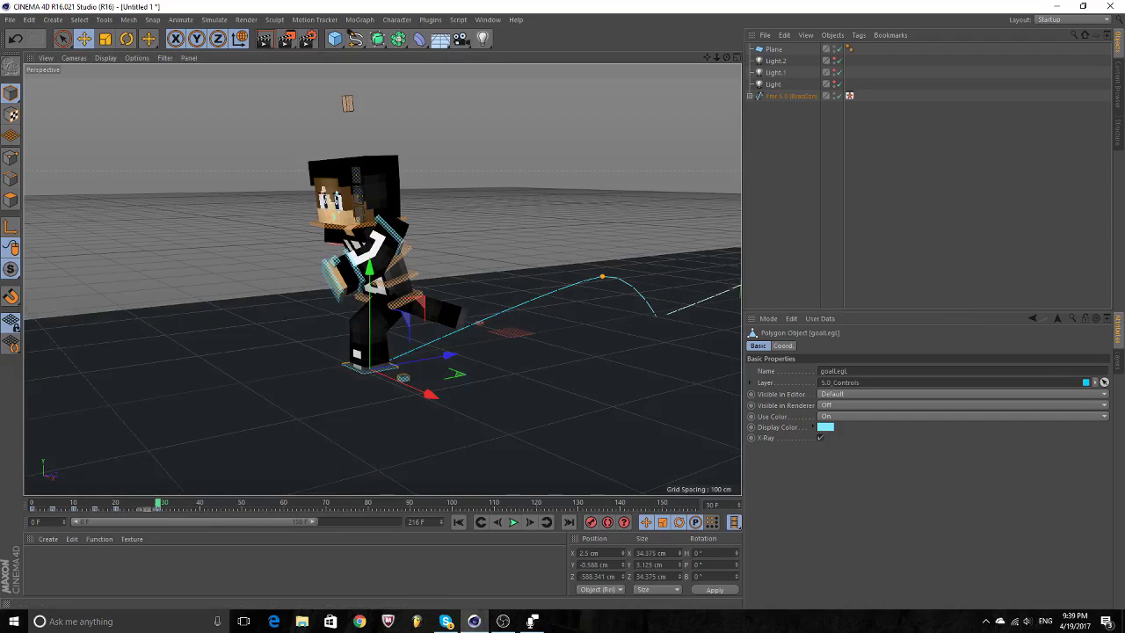
At frame 25, raise the body slightly and shift controlWaist forward along Z.
left_click_drag(158, 502, 138, 502)
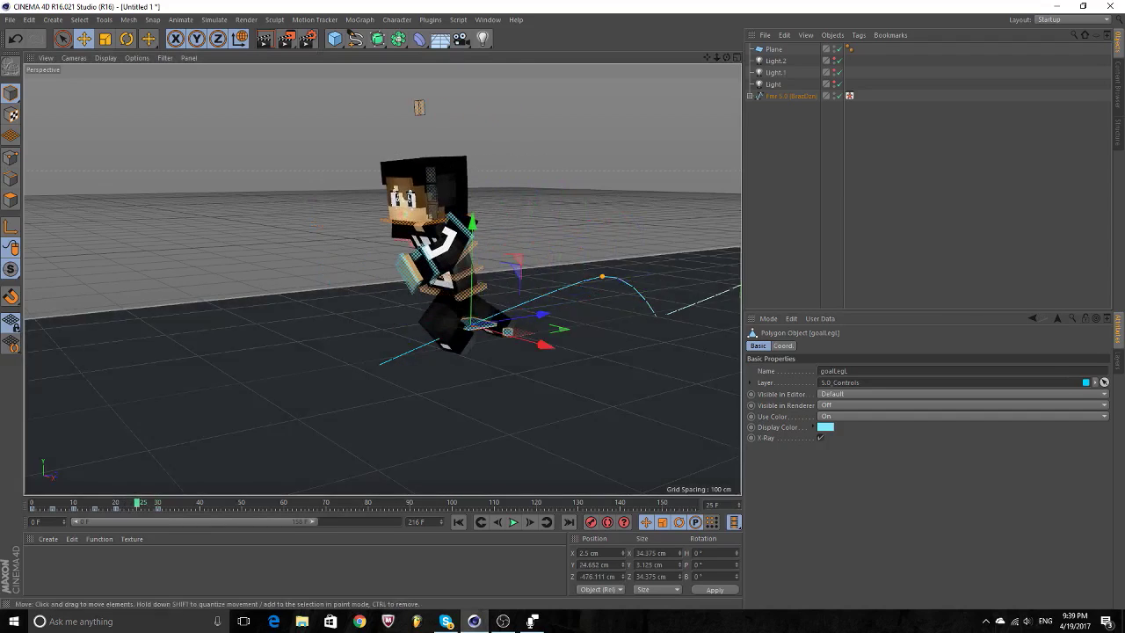
left_click(444, 286)
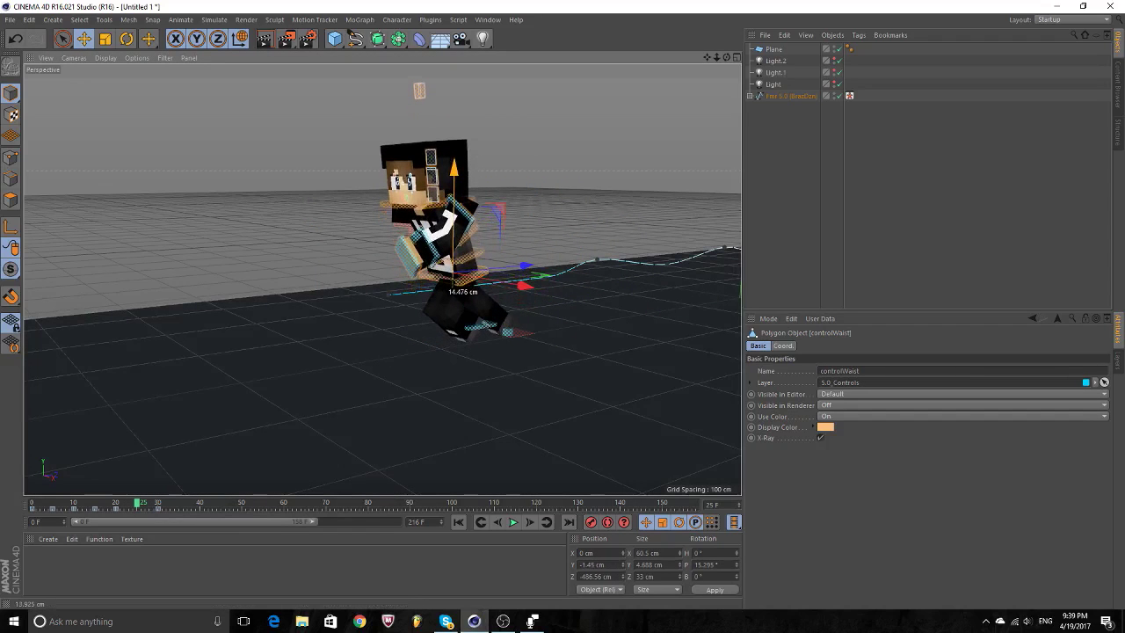
left_click_drag(471, 229, 453, 207)
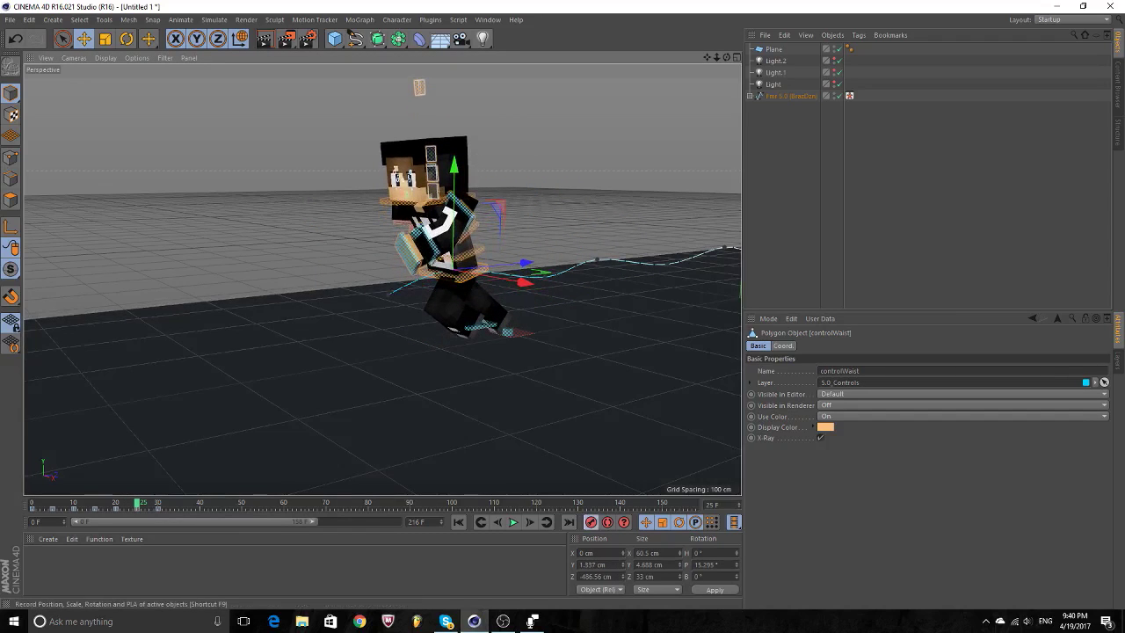
left_click_drag(525, 262, 531, 262)
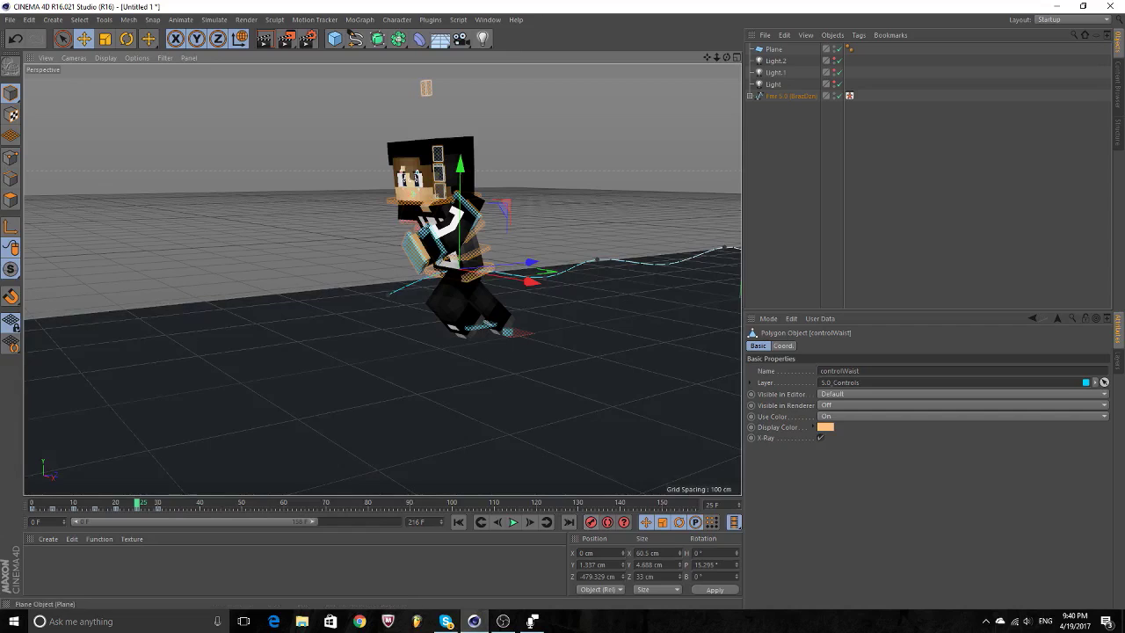
left_click_drag(440, 263, 387, 264, "alt")
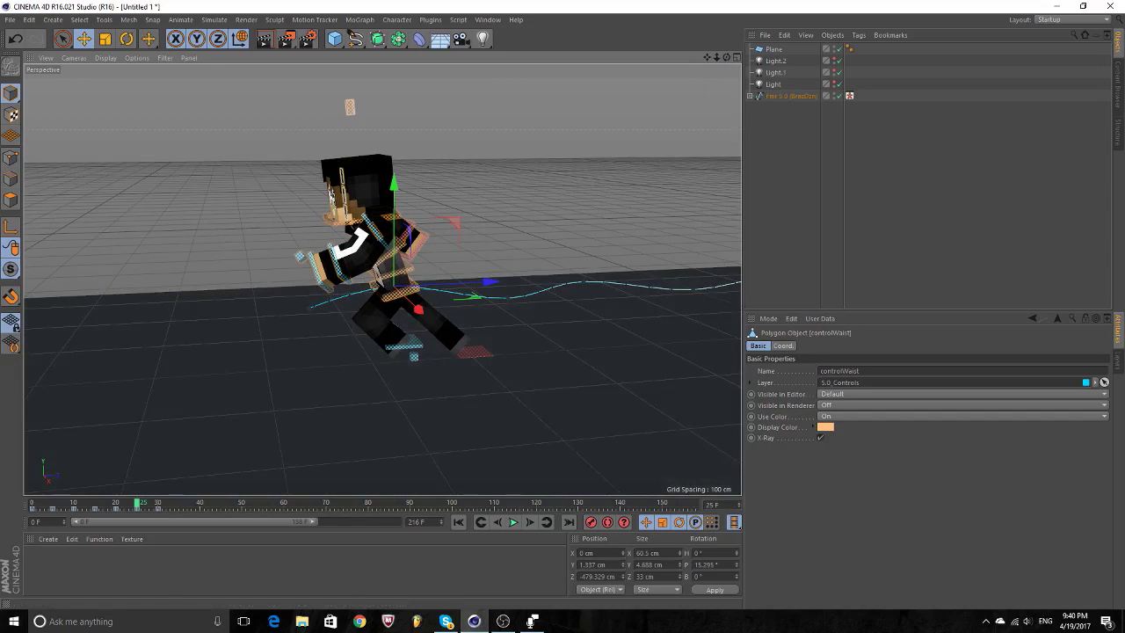
Move the right foot's key from frame 20 to 25 and lift goalLegR at frame 30.
left_click(475, 352)
left_click(115, 508)
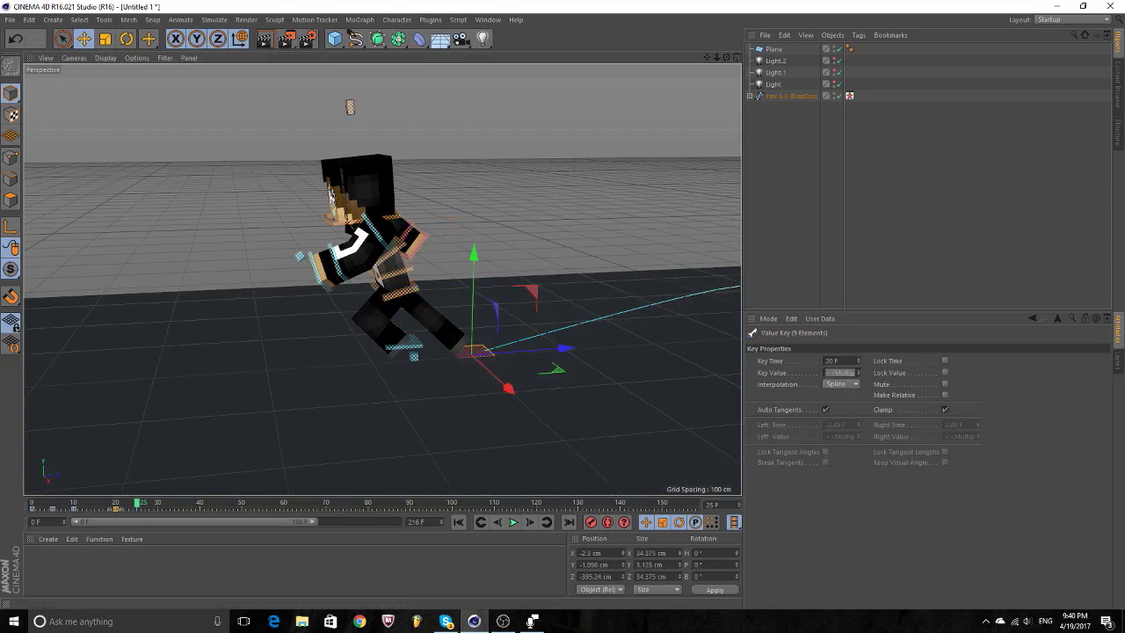
left_click_drag(115, 508, 132, 508)
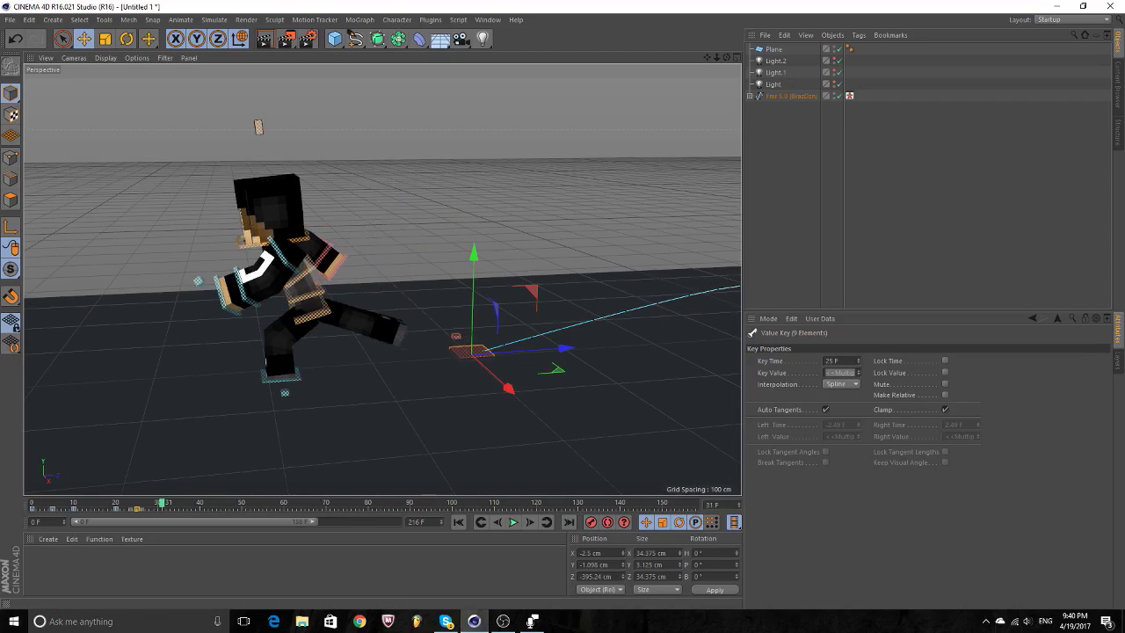
left_click(498, 522)
left_click_drag(508, 387, 399, 336)
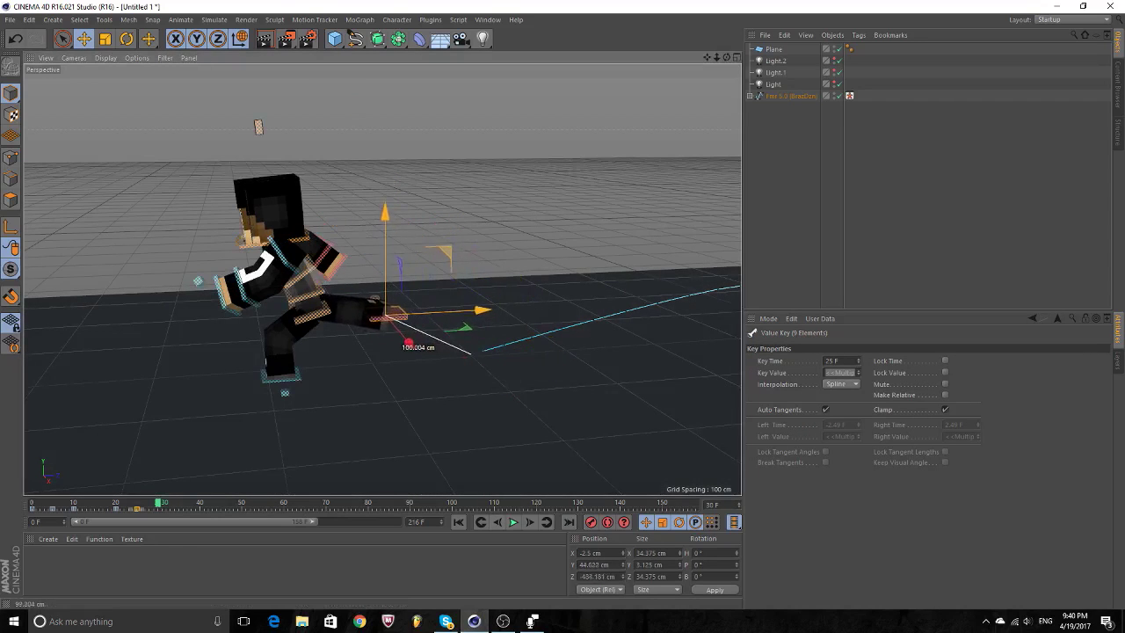
Play back the run, then select both controlArmL and controlArmR.
key("ctrl+shift+a")
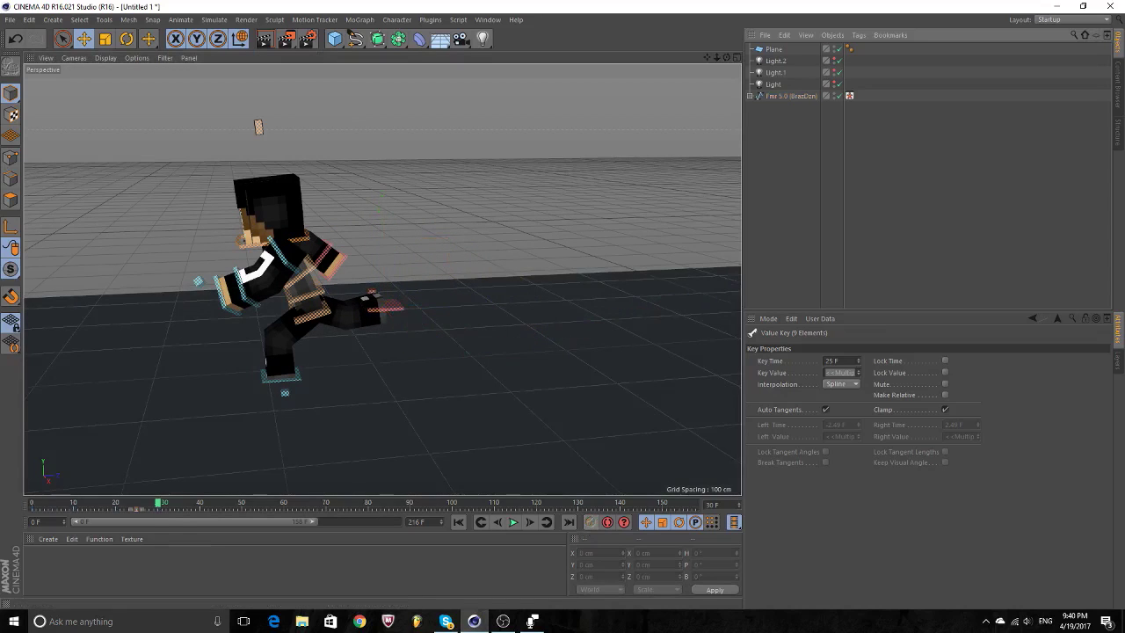
key("F8")
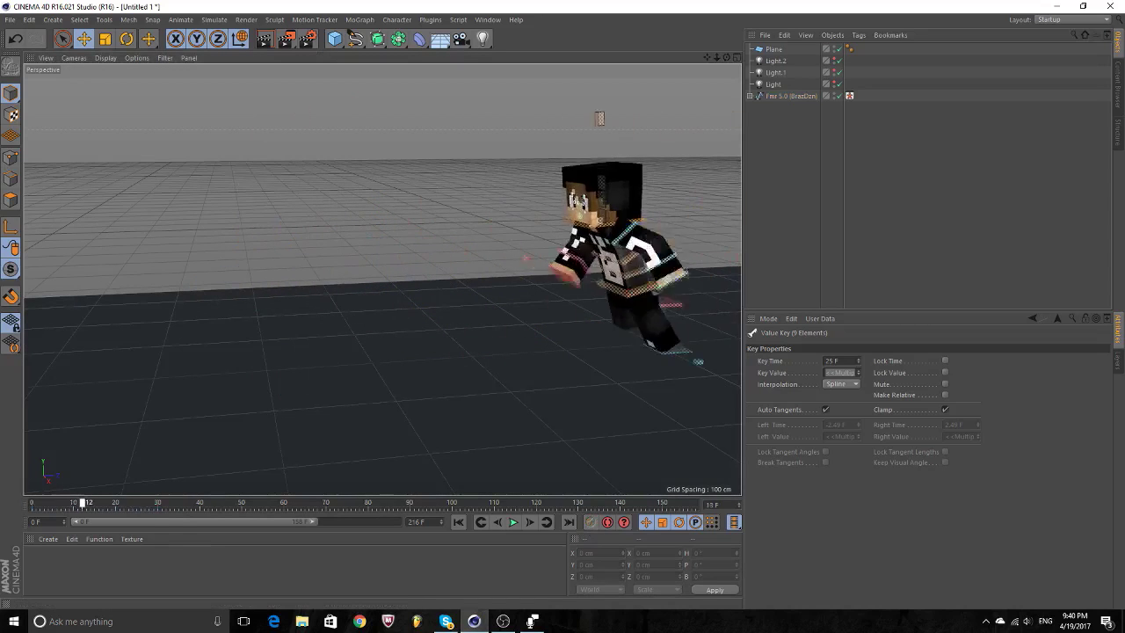
left_click(329, 281)
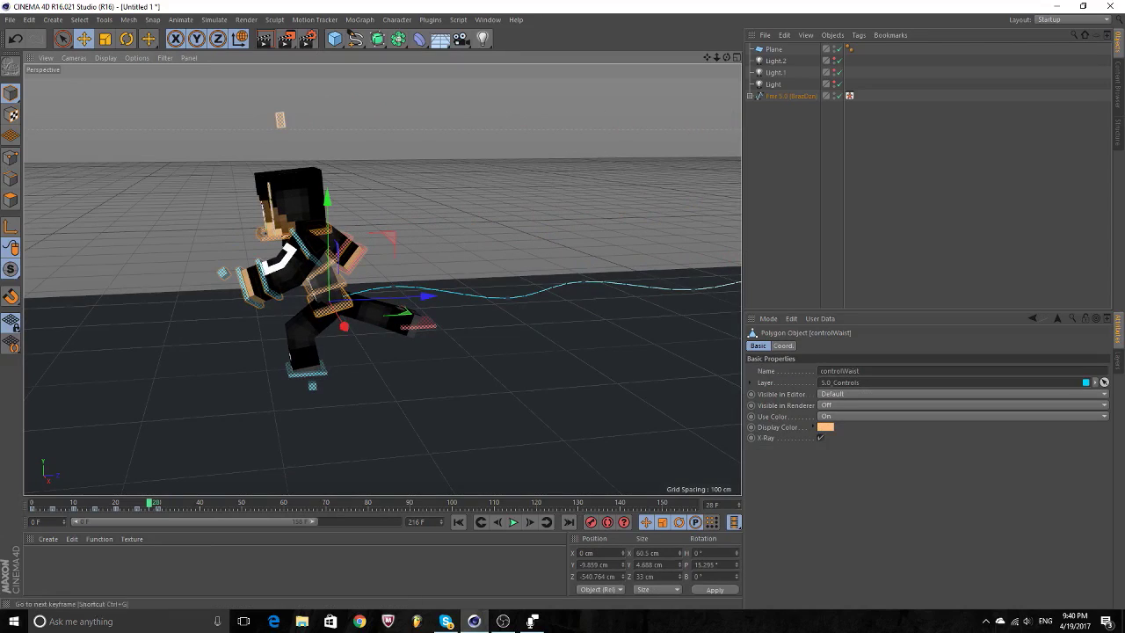
left_click(290, 264)
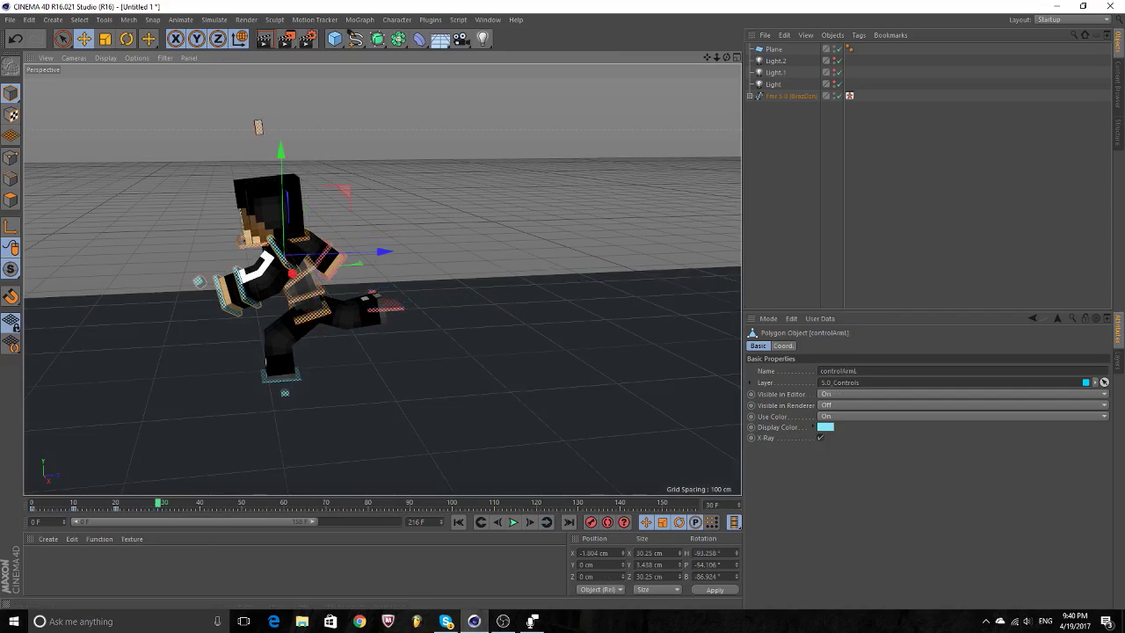
mouse_move(707, 57)
left_mouse_down()
mouse_move(382, 279)
mouse_move(350, 198)
left_mouse_up()
left_click(347, 198, "shift")
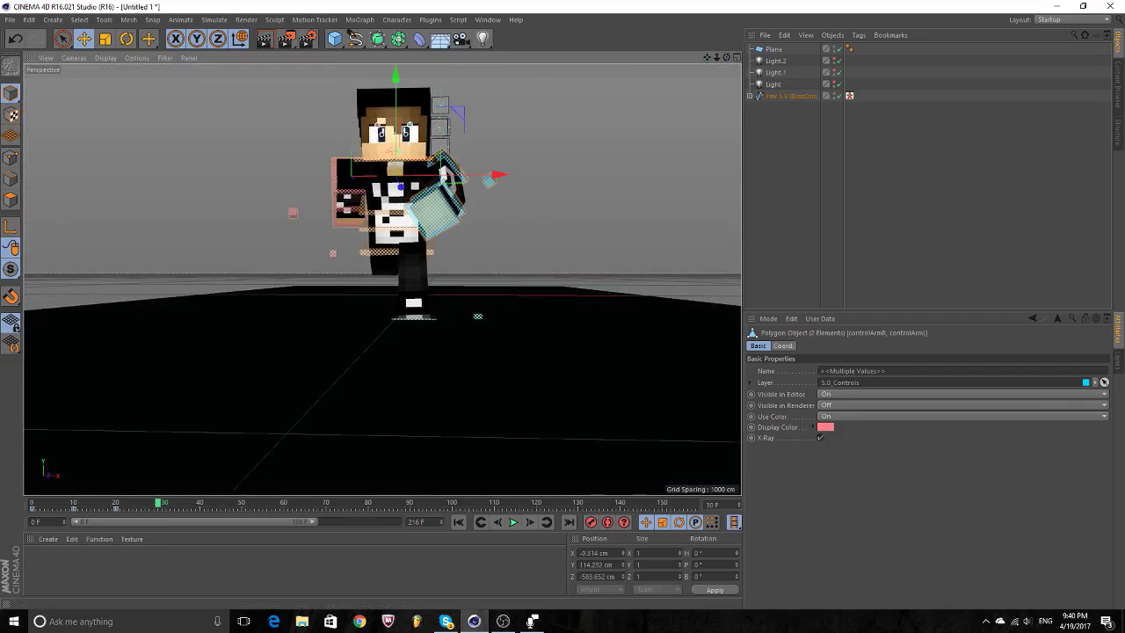
Move both arms' swing keys from frame 20 to frame 30 and play back the swing.
left_click(115, 508)
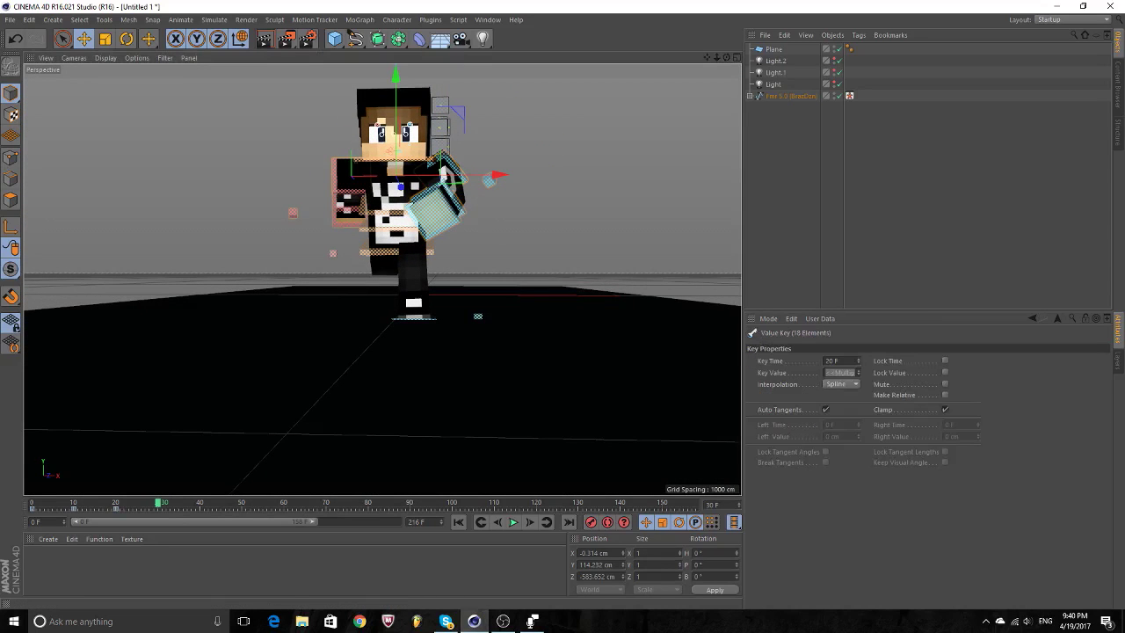
left_click_drag(73, 508, 157, 508)
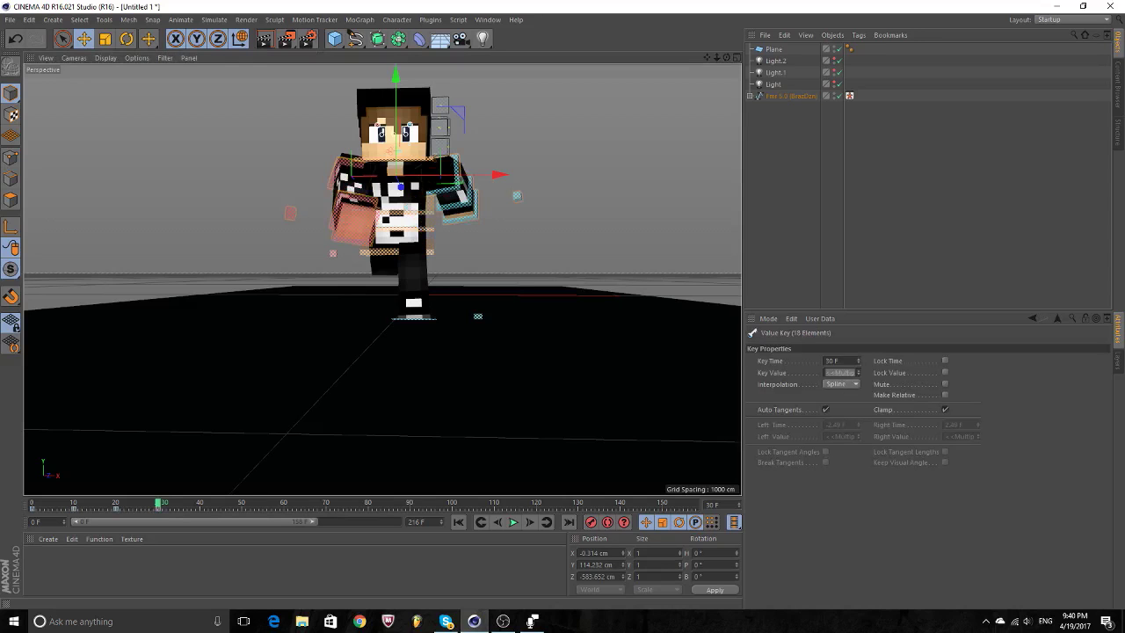
key("F8")
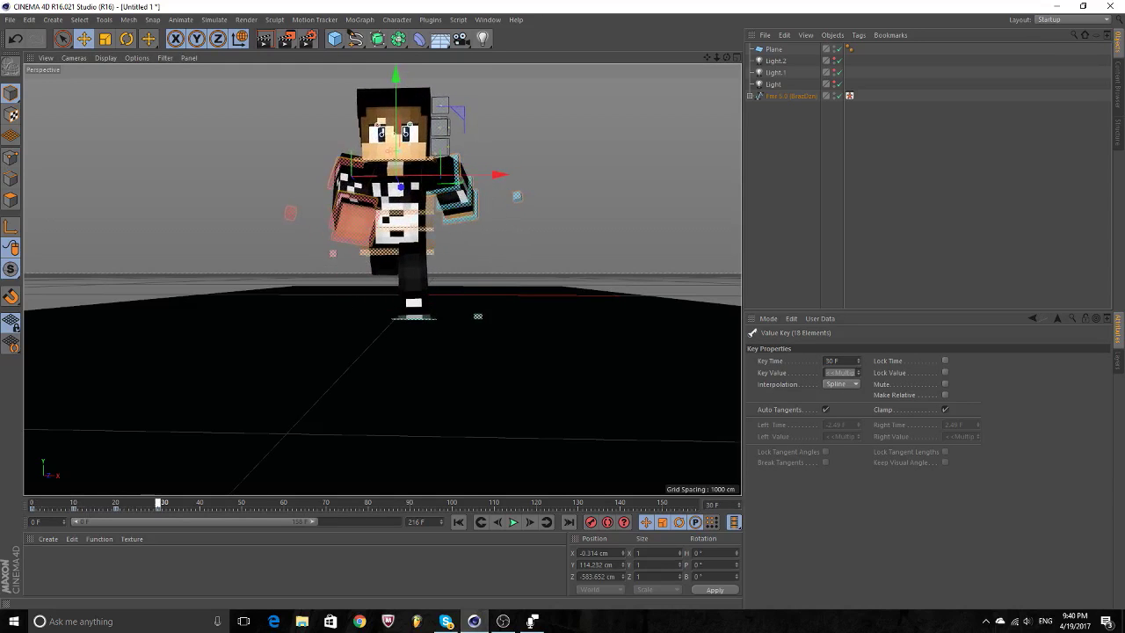
At frame 10, select the back control and zoom in on the character.
left_click_drag(378, 264, 457, 290, "alt")
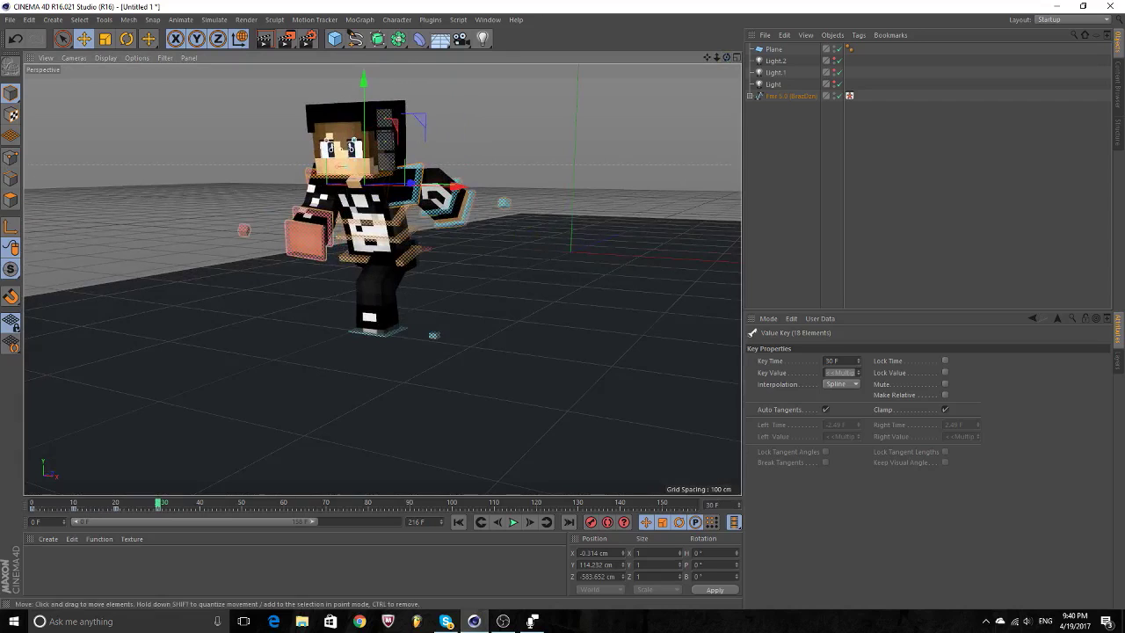
left_click(384, 141)
left_click(378, 237)
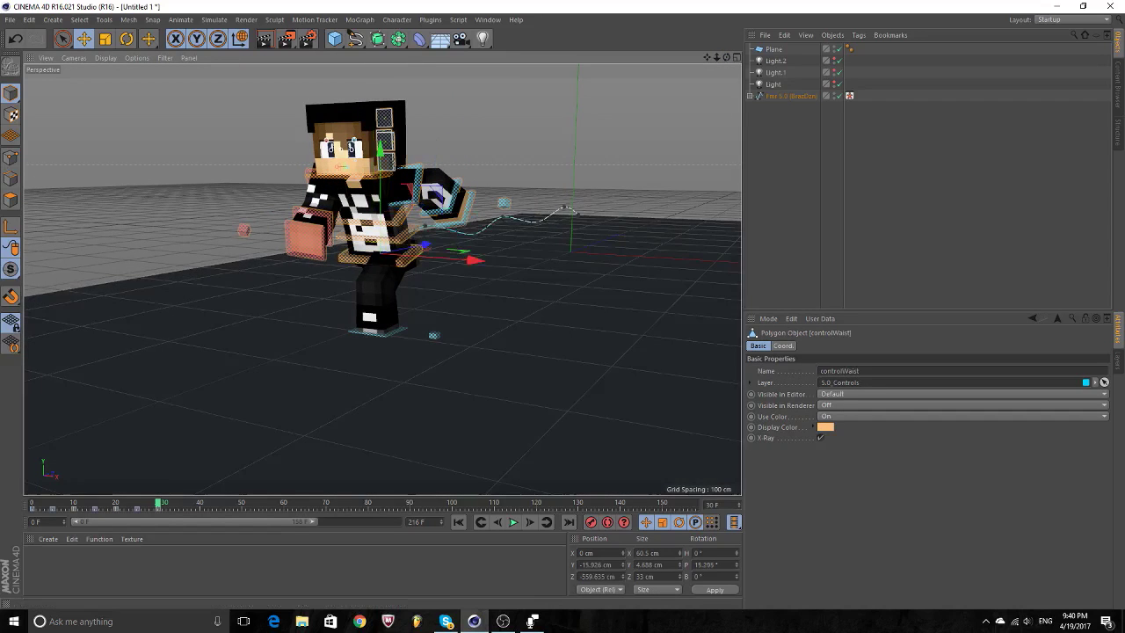
left_click_drag(160, 503, 77, 503)
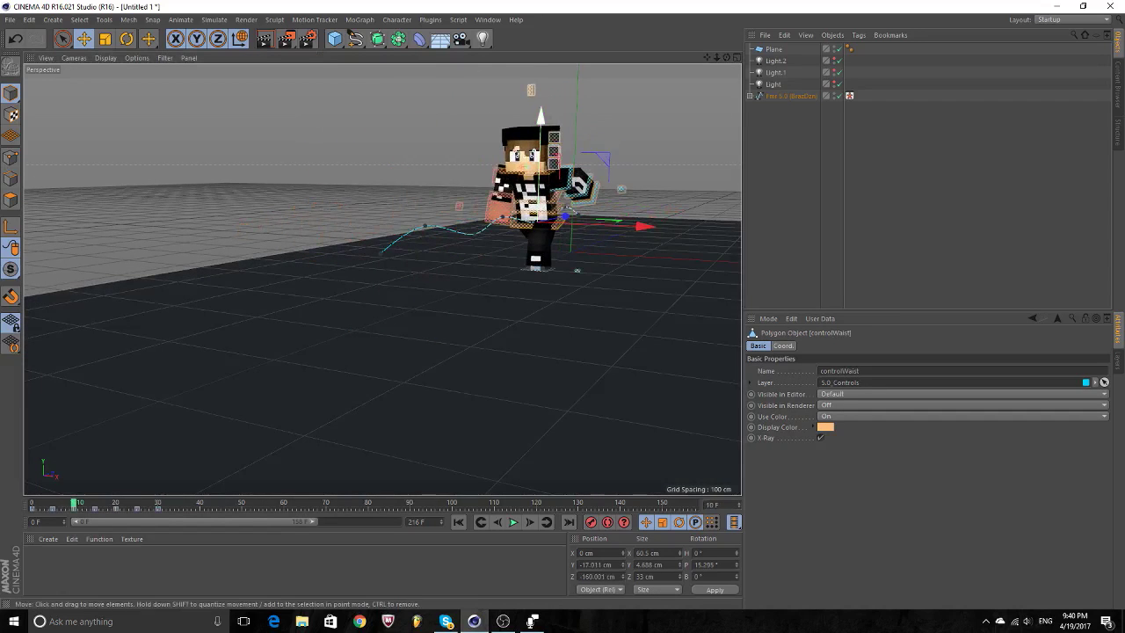
left_click(562, 189)
scroll(382, 273, "up", 2)
scroll(383, 272, "up", 2)
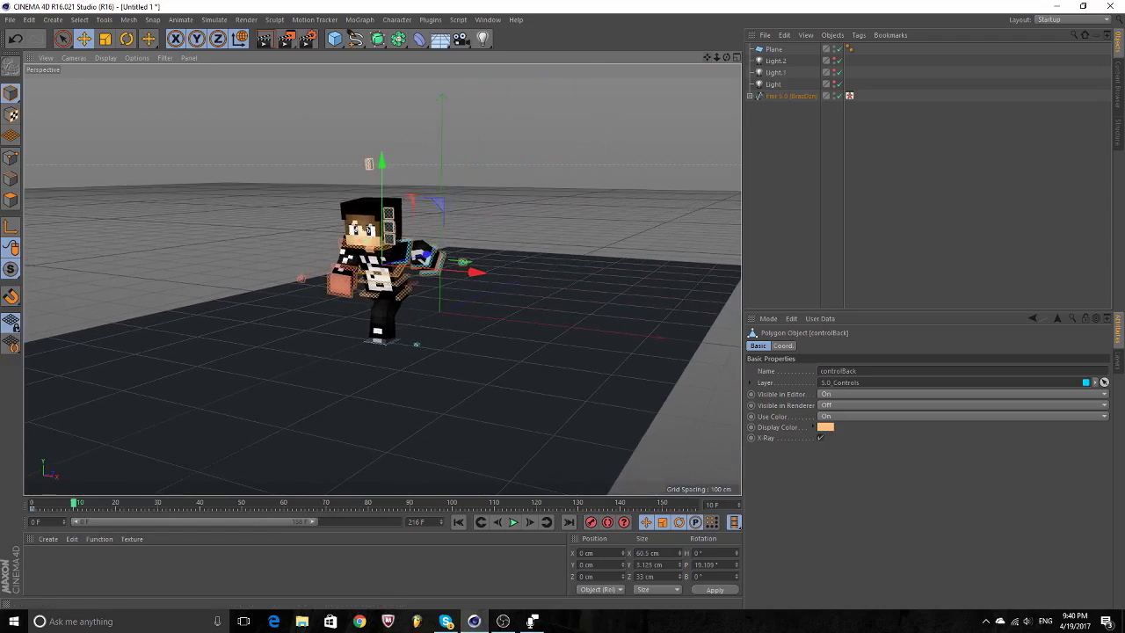
scroll(383, 272, "up", 2)
scroll(382, 273, "up", 2)
At frame 10, rotate the back control to bend the torso and turn the head sideways.
left_click(127, 38)
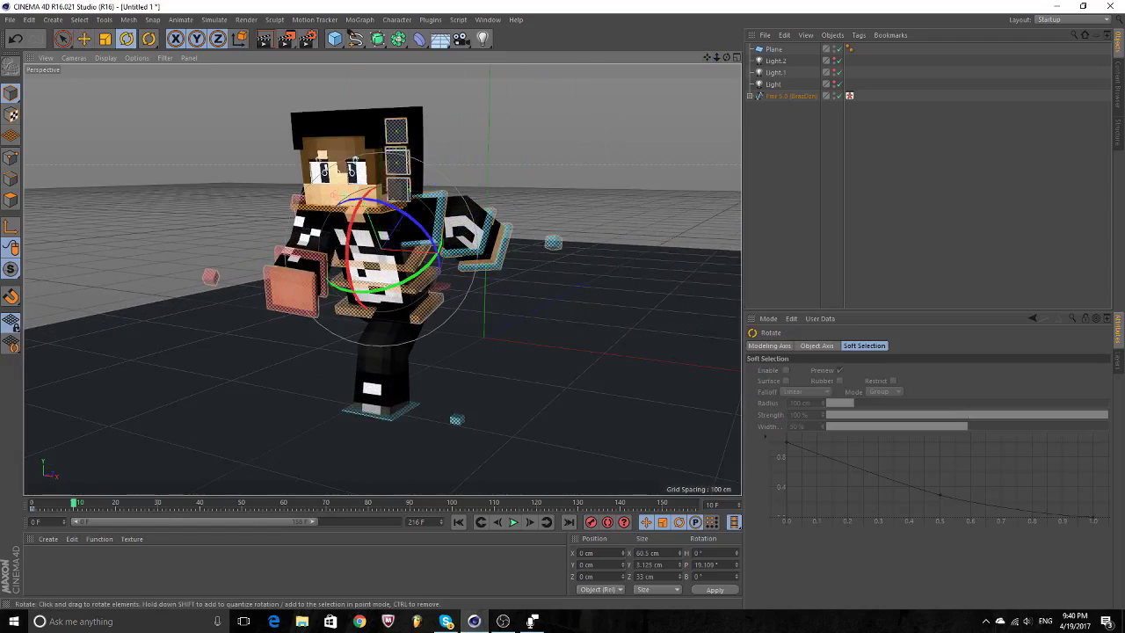
left_click_drag(427, 308, 422, 310)
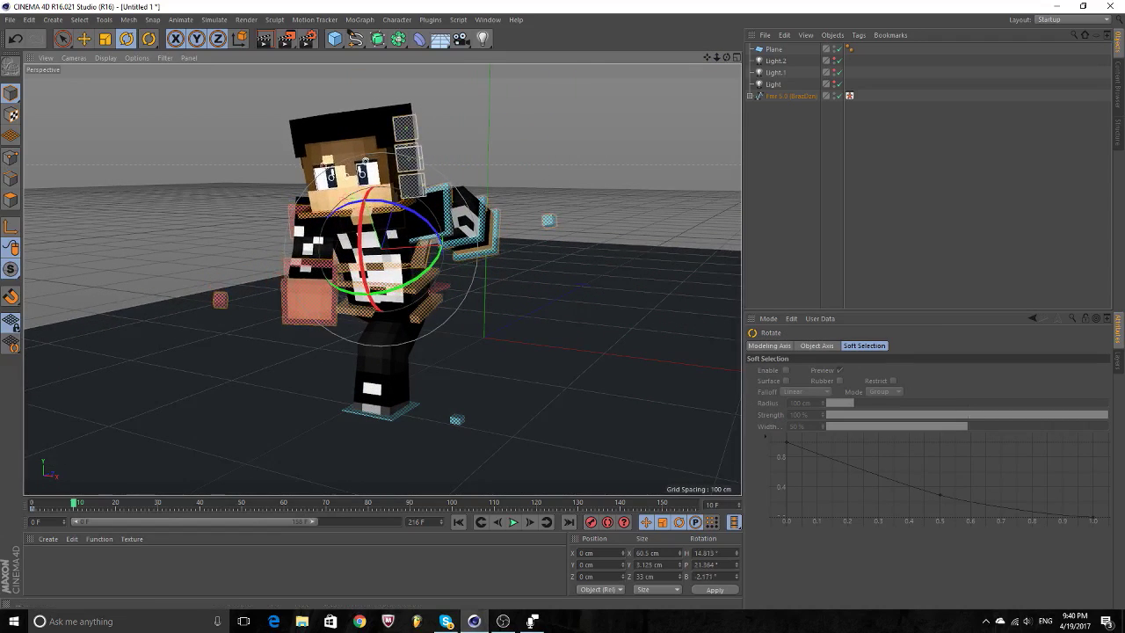
left_click(308, 290)
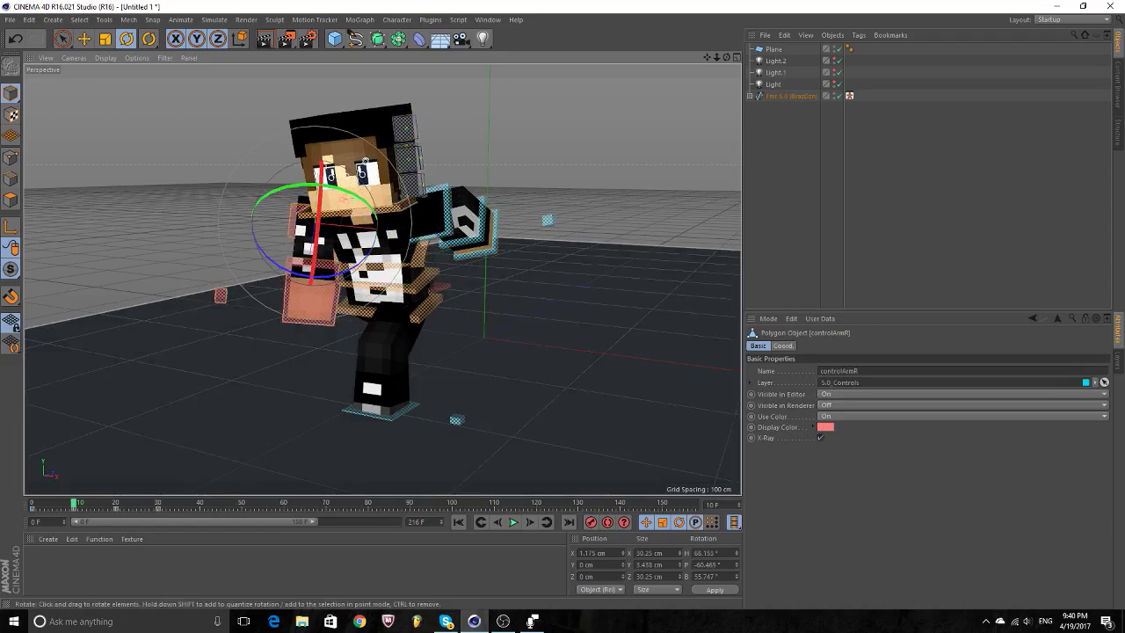
left_click(346, 172)
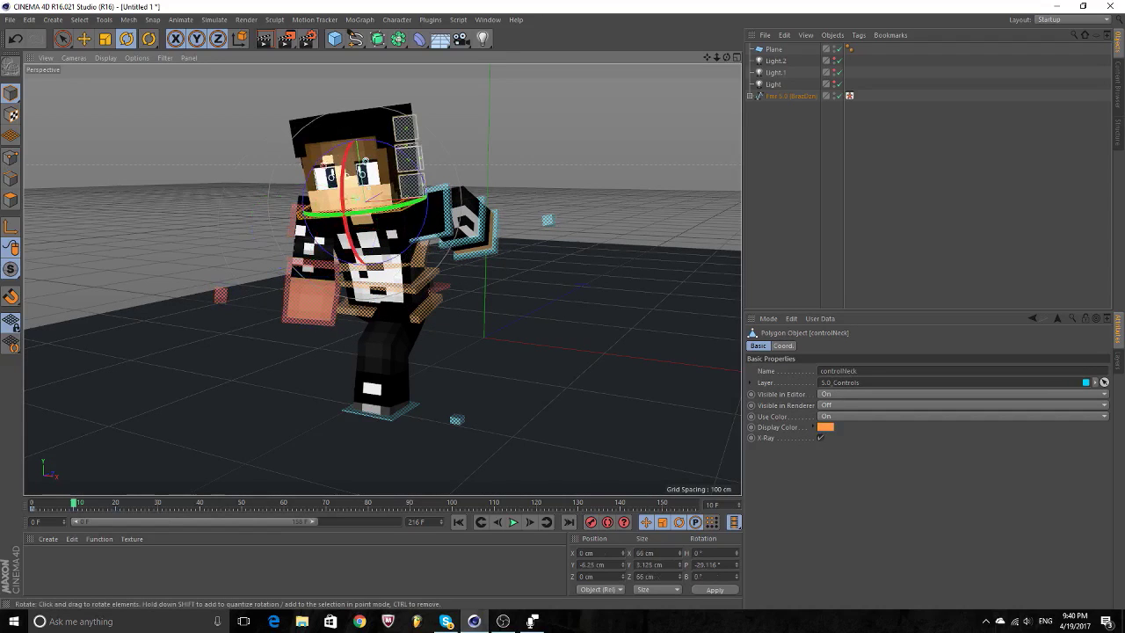
left_click_drag(346, 172, 325, 157)
At frame 20, twist the chest and turn the head, then return to frame 0.
key("F8")
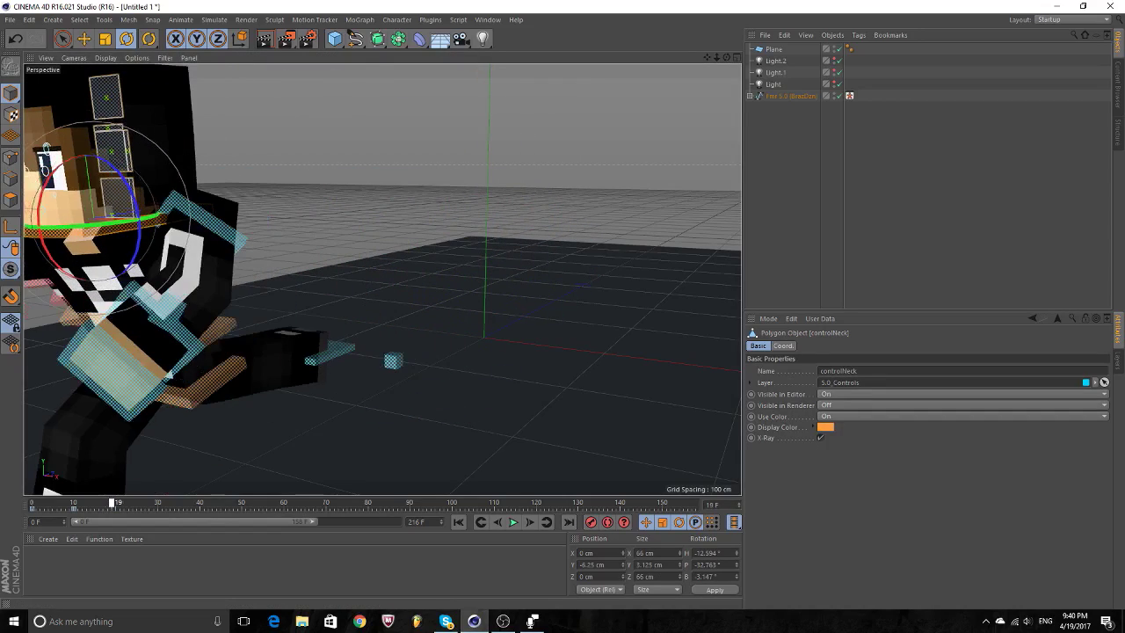
mouse_move(727, 57)
left_mouse_down()
mouse_move(668, 79)
mouse_move(694, 62)
left_mouse_up()
left_click(400, 250)
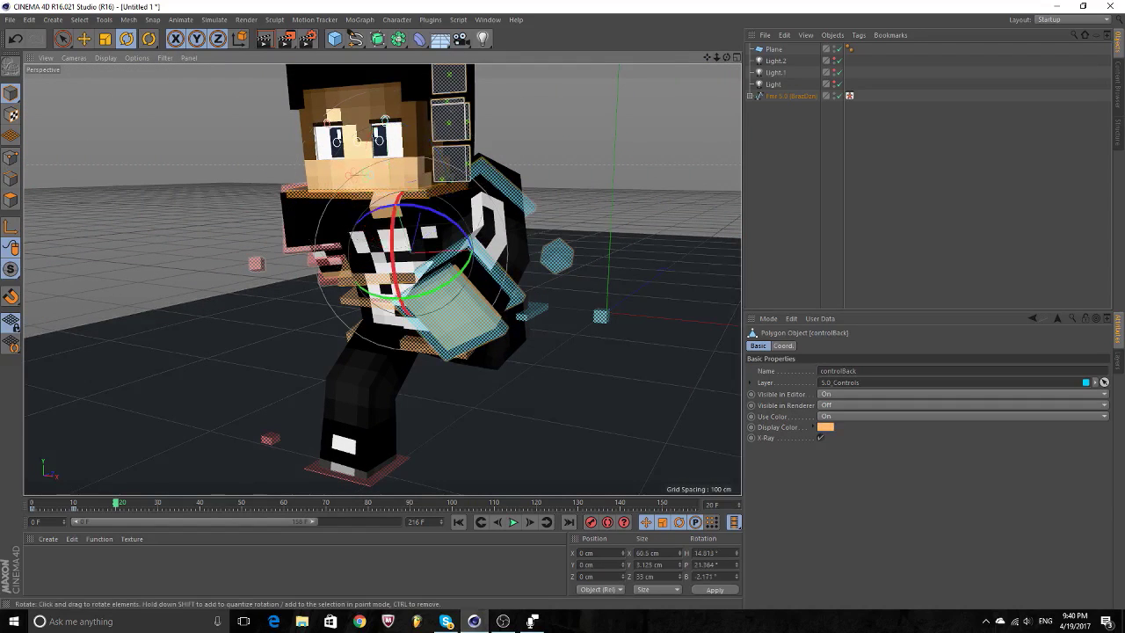
left_click_drag(400, 251, 444, 220)
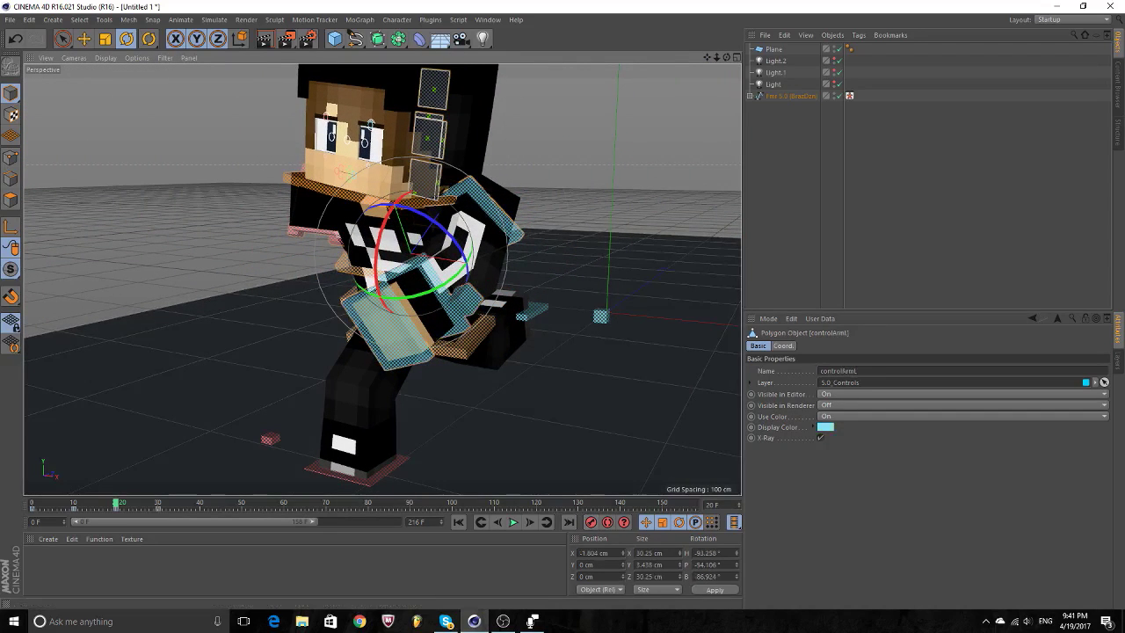
left_click(481, 215)
left_click(373, 176)
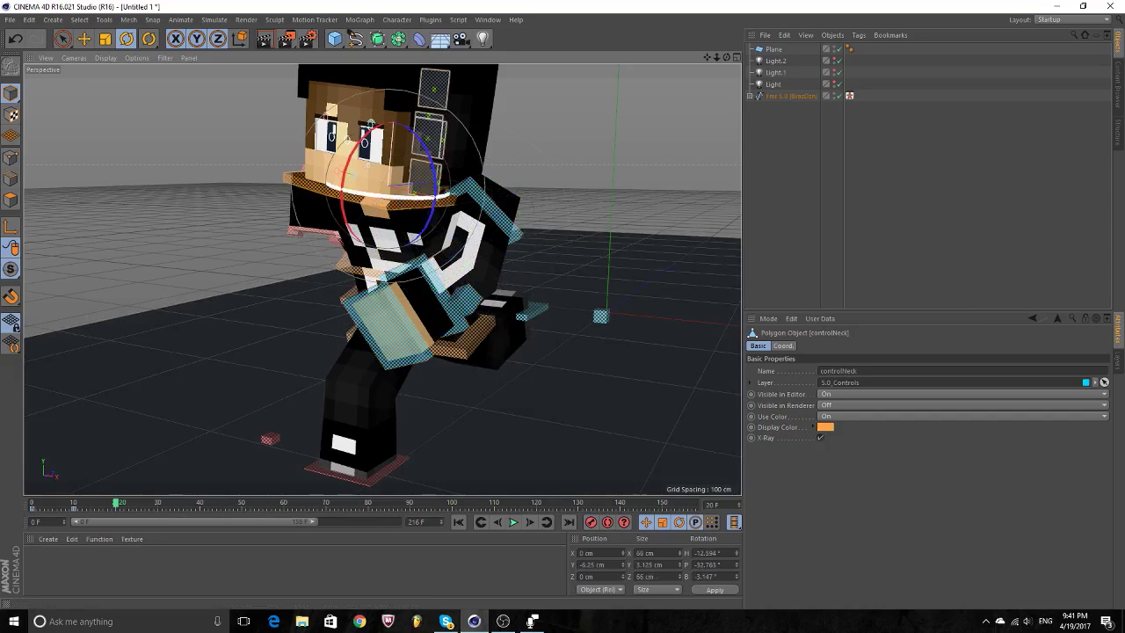
mouse_move(374, 132)
left_mouse_down()
mouse_move(393, 113)
mouse_move(386, 123)
left_mouse_up()
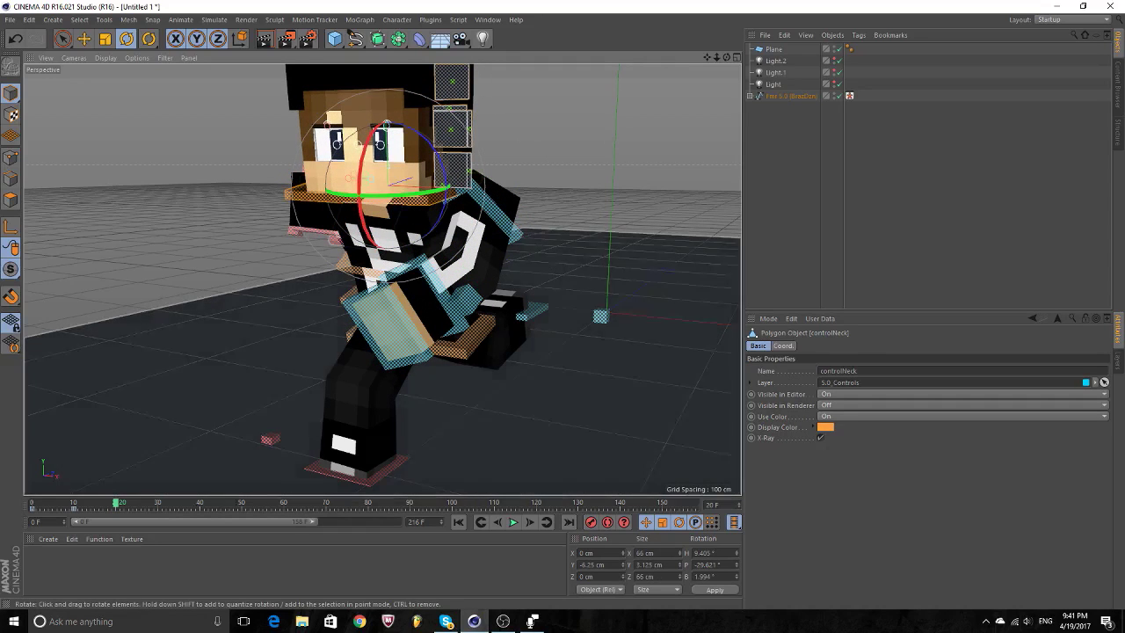
key("shift+f")
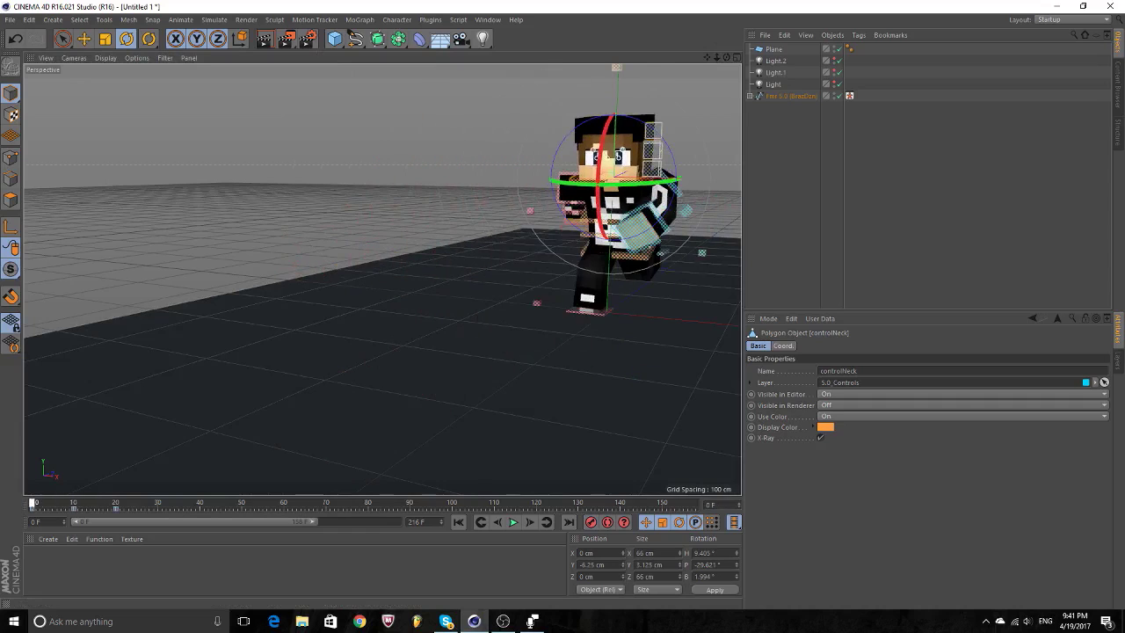
Tip the head forward at frame 0 and preview the run, stopping at frame 21.
left_click_drag(618, 156, 616, 179)
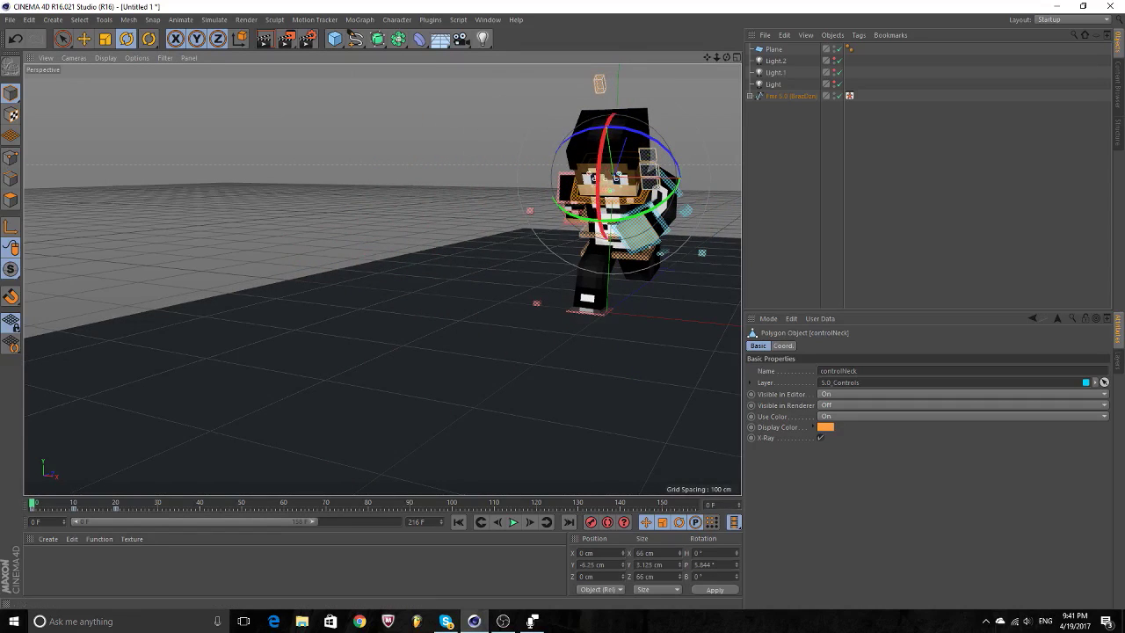
left_click(514, 523)
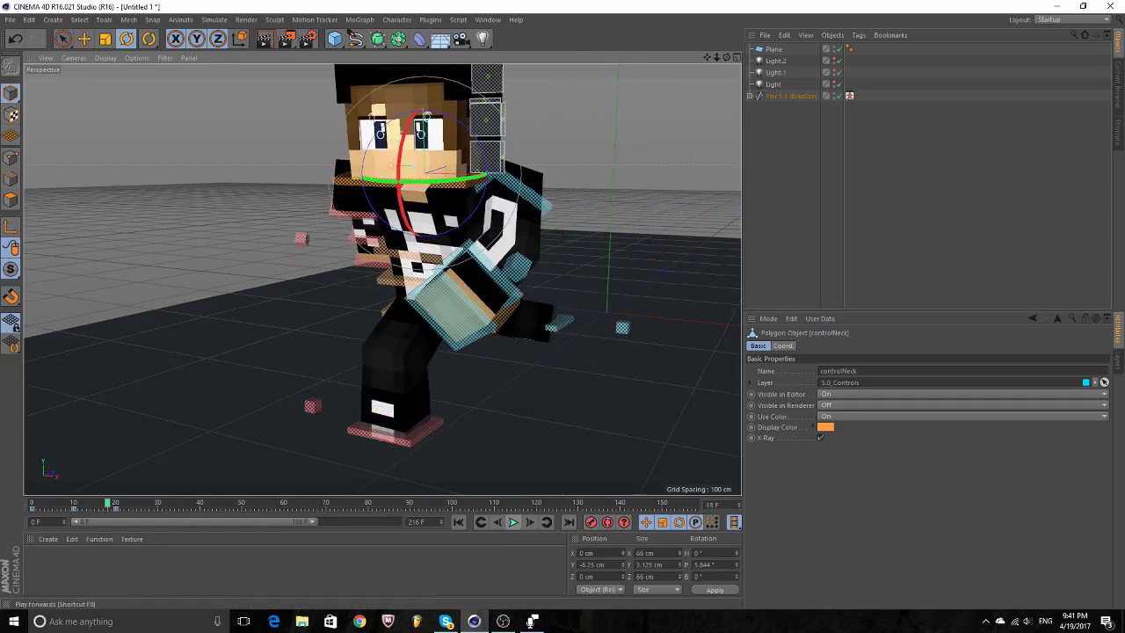
key("comma")
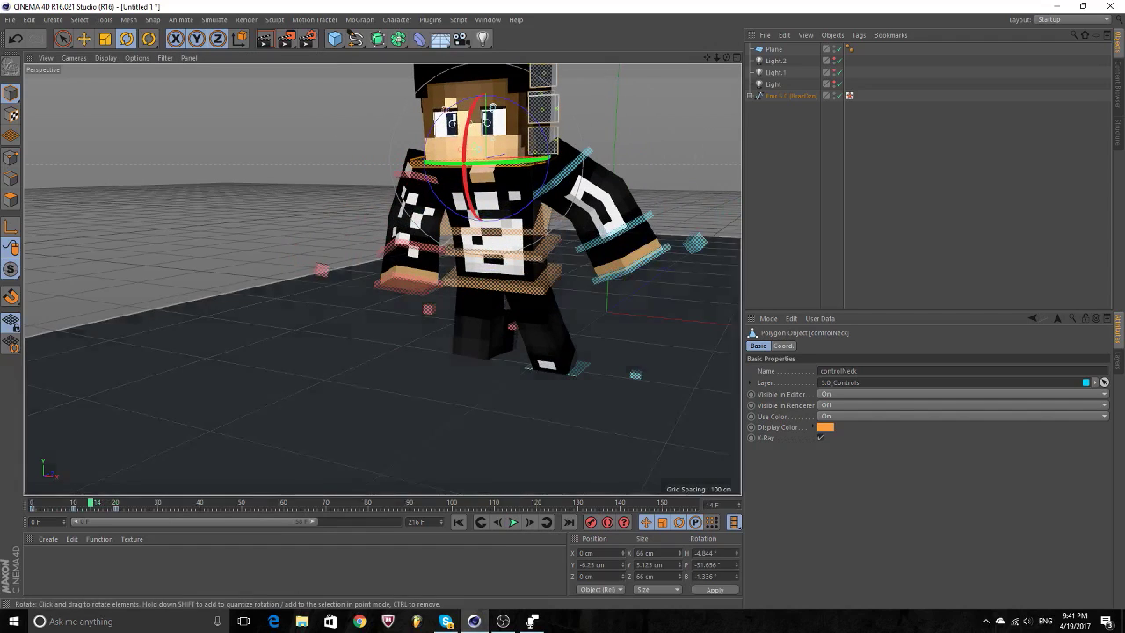
left_click(529, 522)
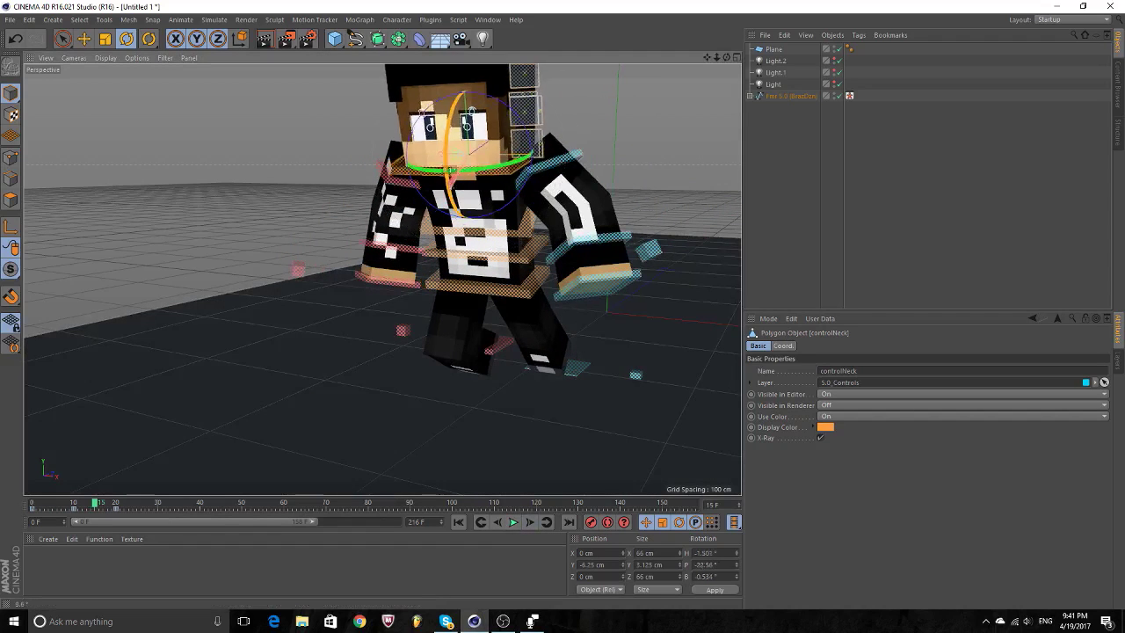
left_click(513, 523)
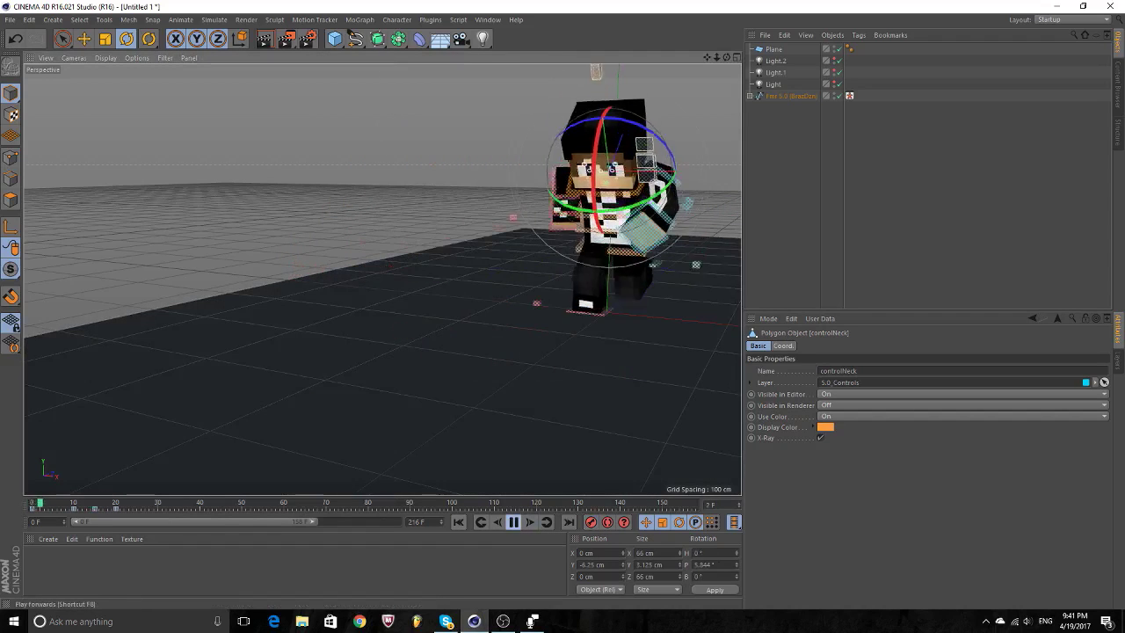
left_click(513, 522)
View the character side-on and replay the run, scrubbing to frame 43 and back to 0.
scroll(382, 264, "down", 5)
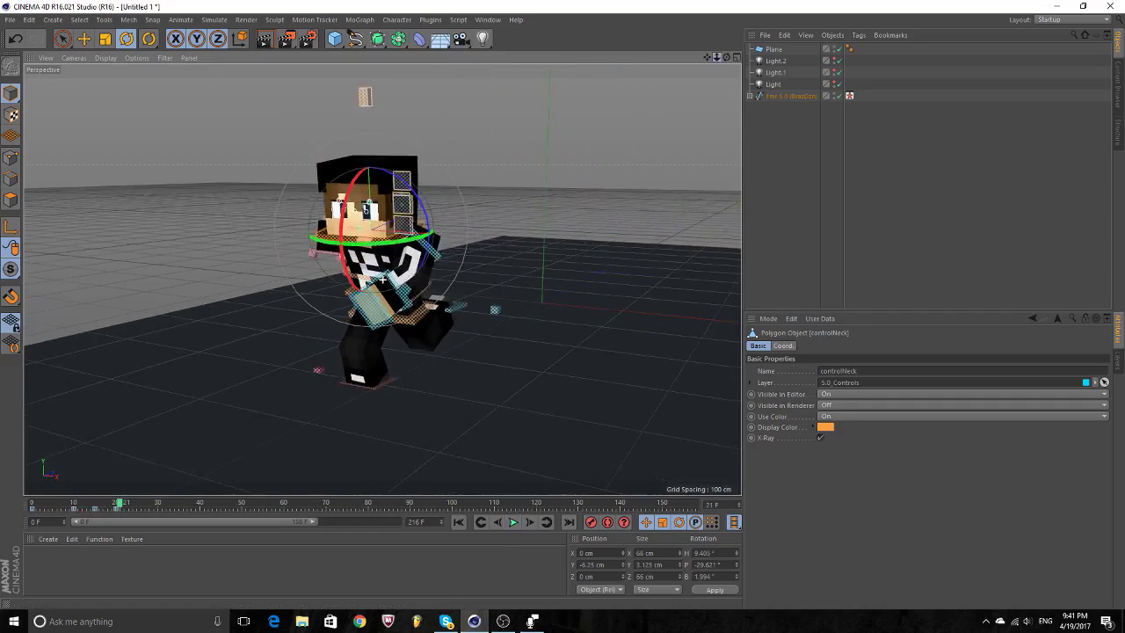
scroll(383, 264, "down", 5)
left_click_drag(383, 264, 391, 218, "alt")
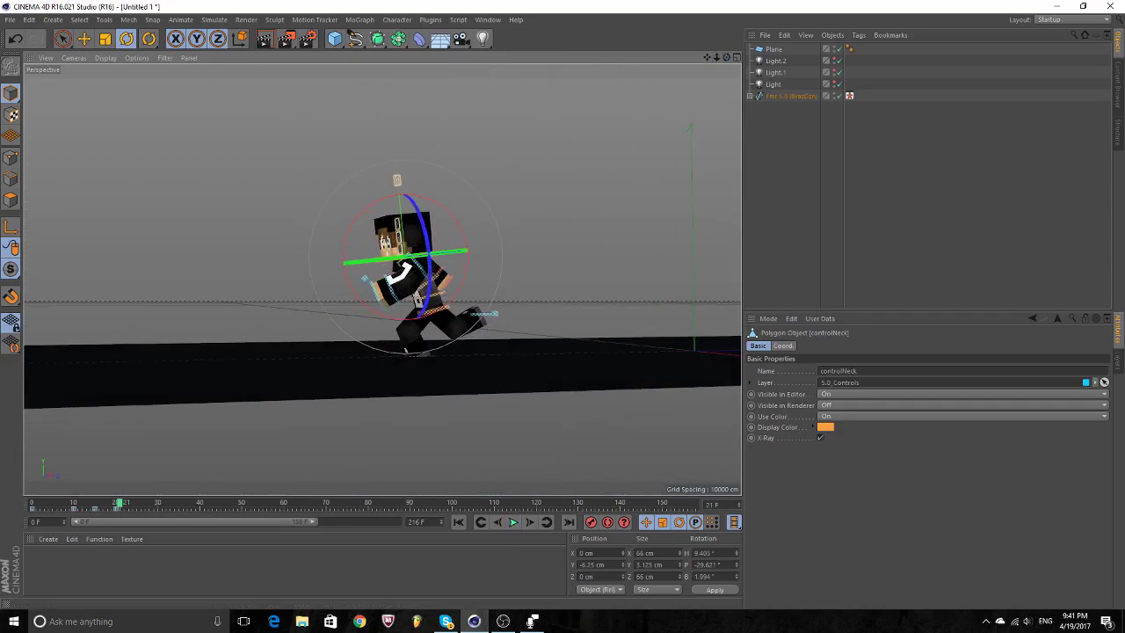
key("shift+f")
left_click(513, 522)
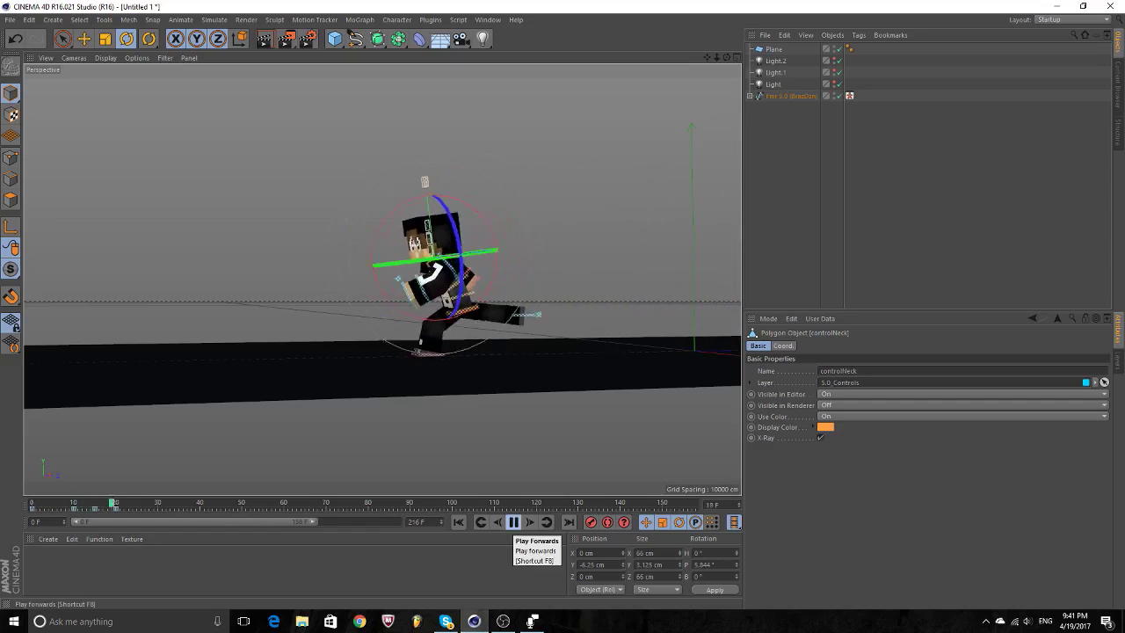
left_click(514, 522)
left_click(967, 219)
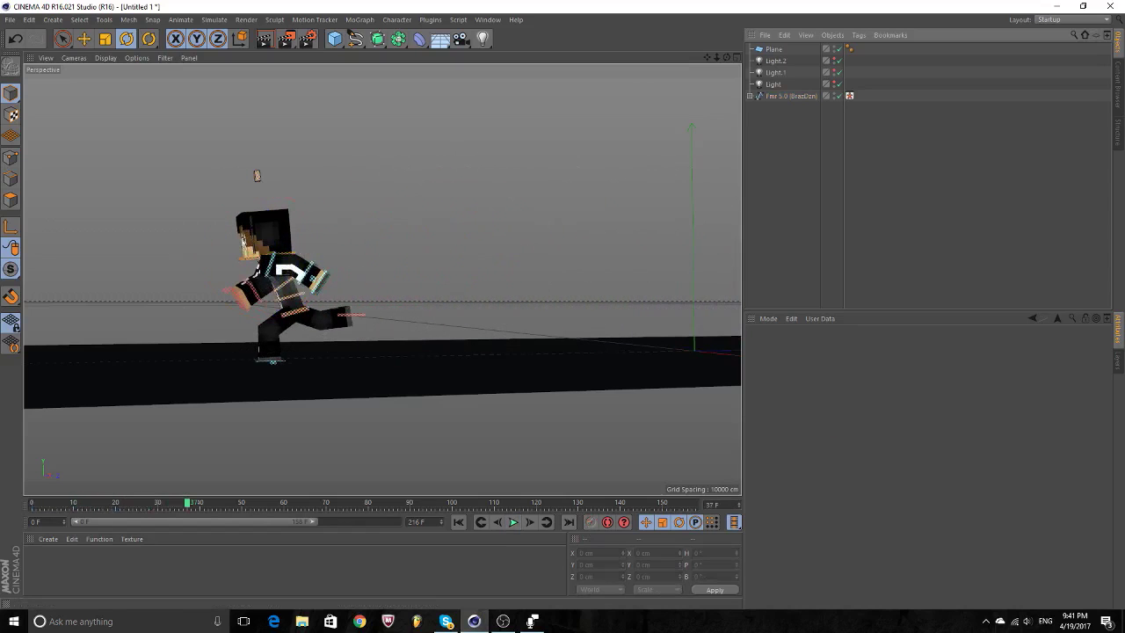
left_click_drag(187, 503, 213, 503)
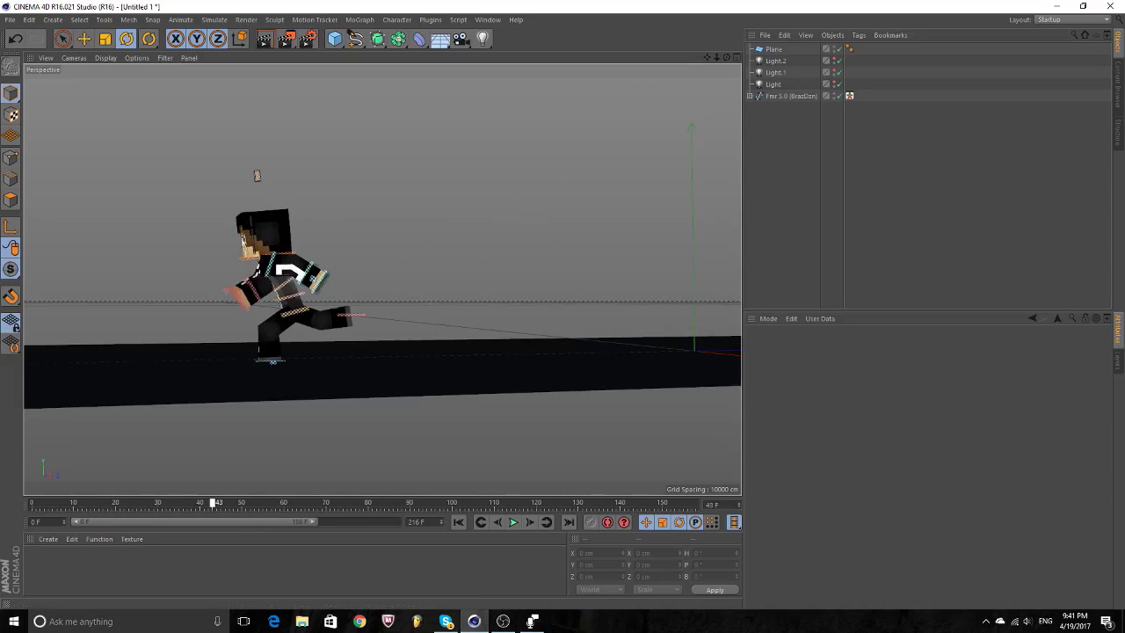
key("shift+f")
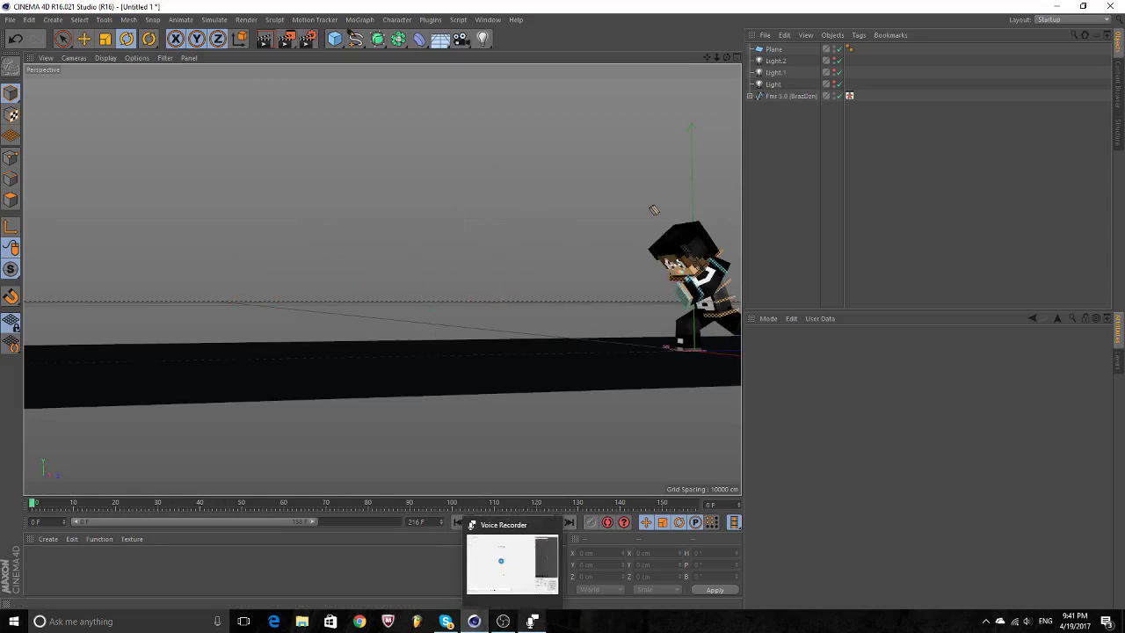
Bring the OBS window to the front over Cinema 4D.
left_click(531, 622)
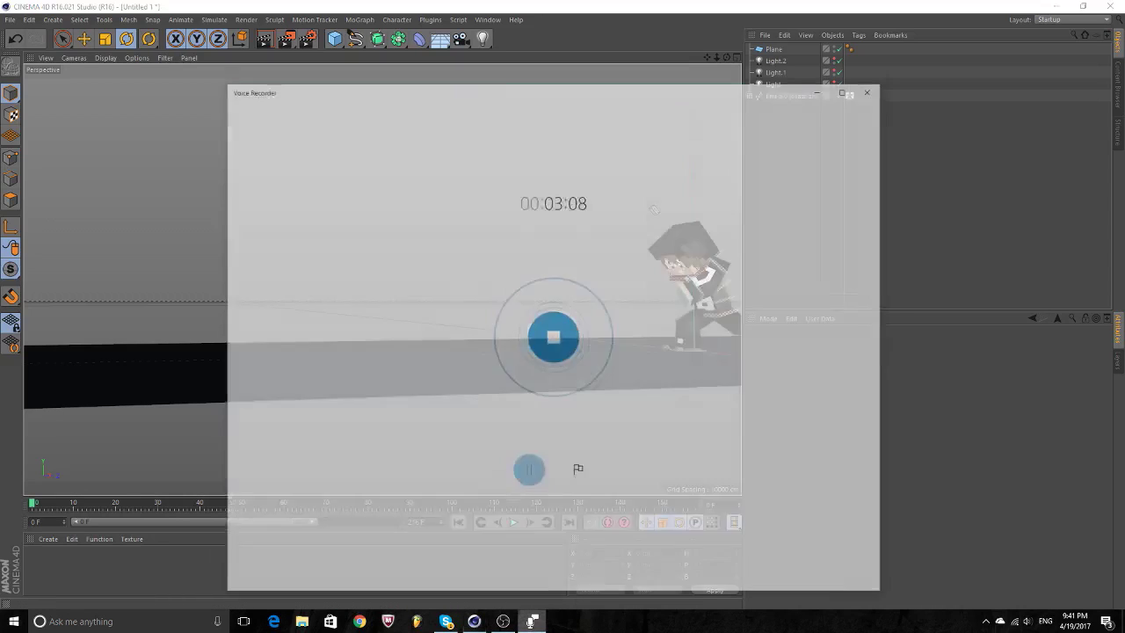
left_click(532, 622)
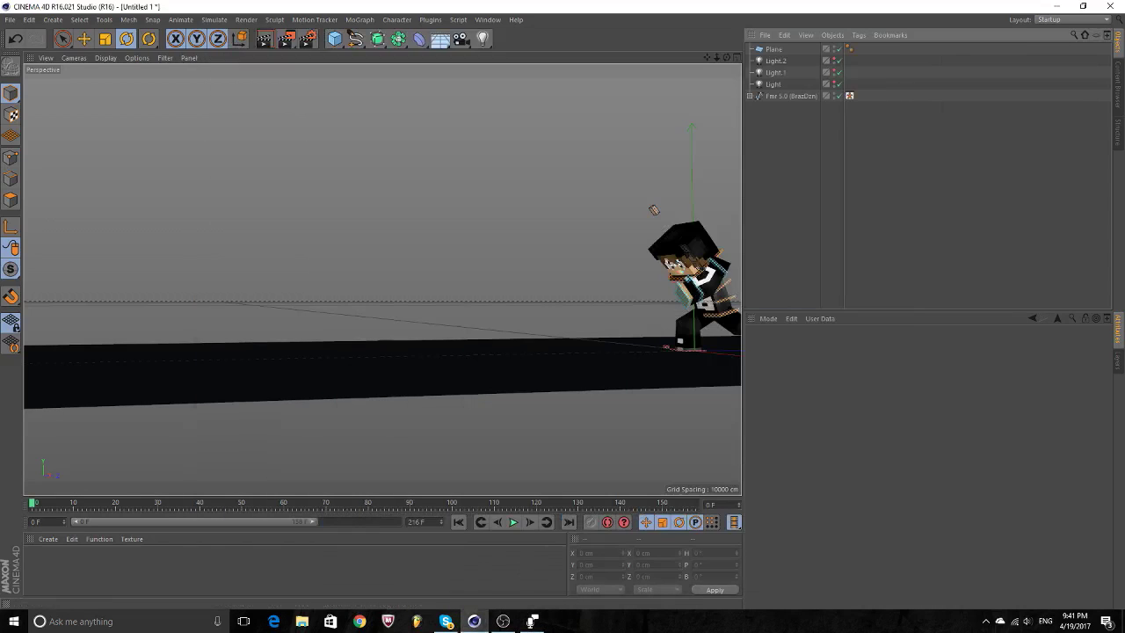
left_click(503, 622)
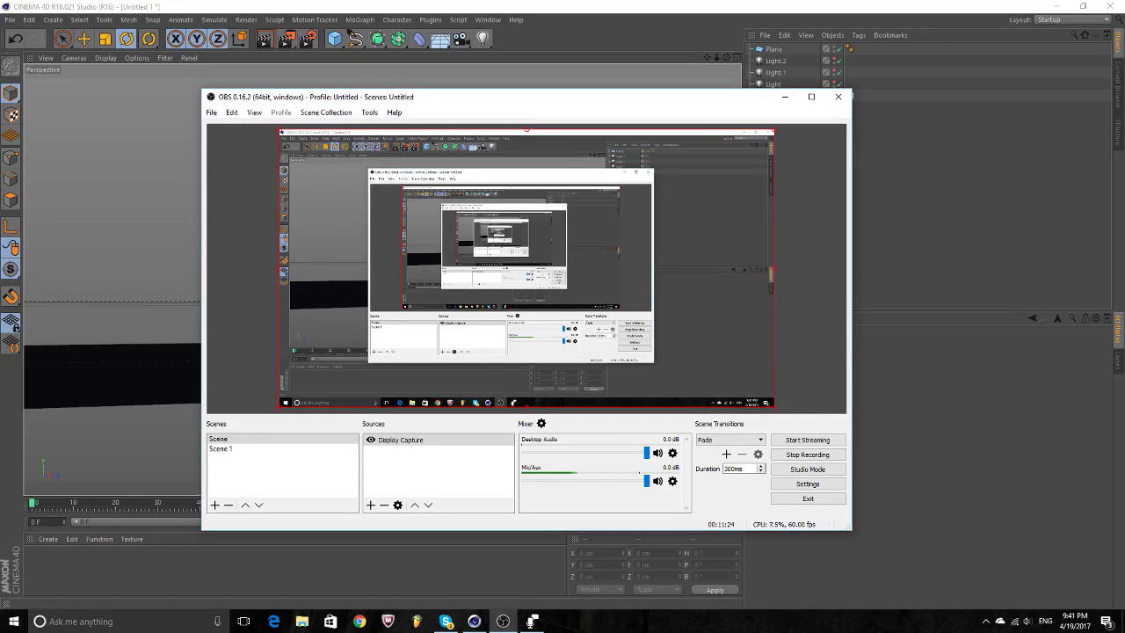
left_click(503, 622)
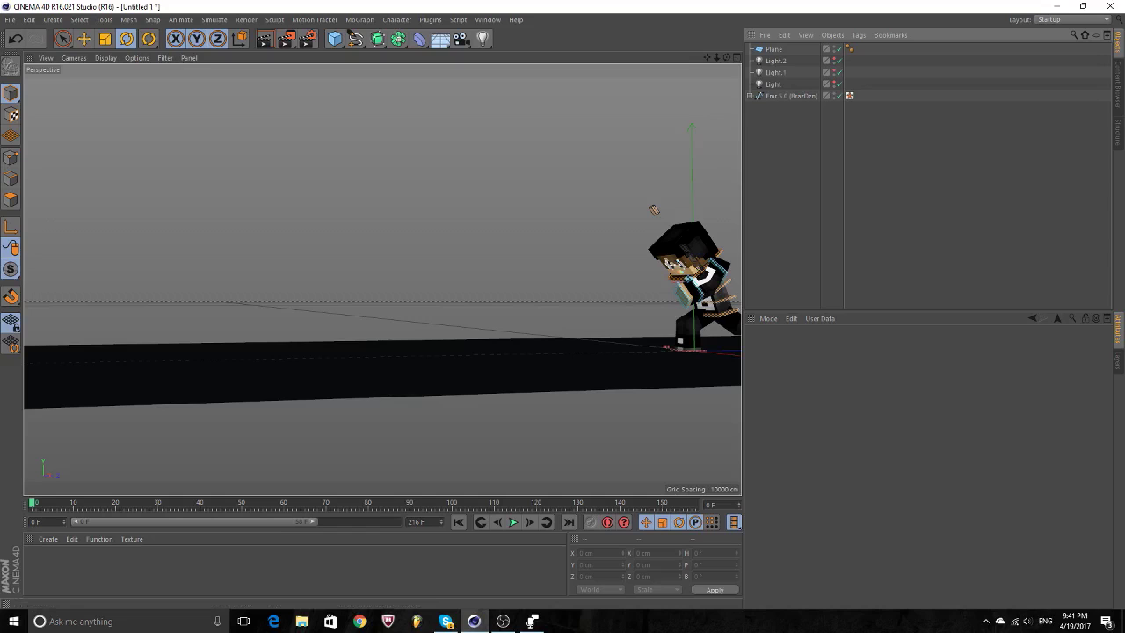
left_click(503, 622)
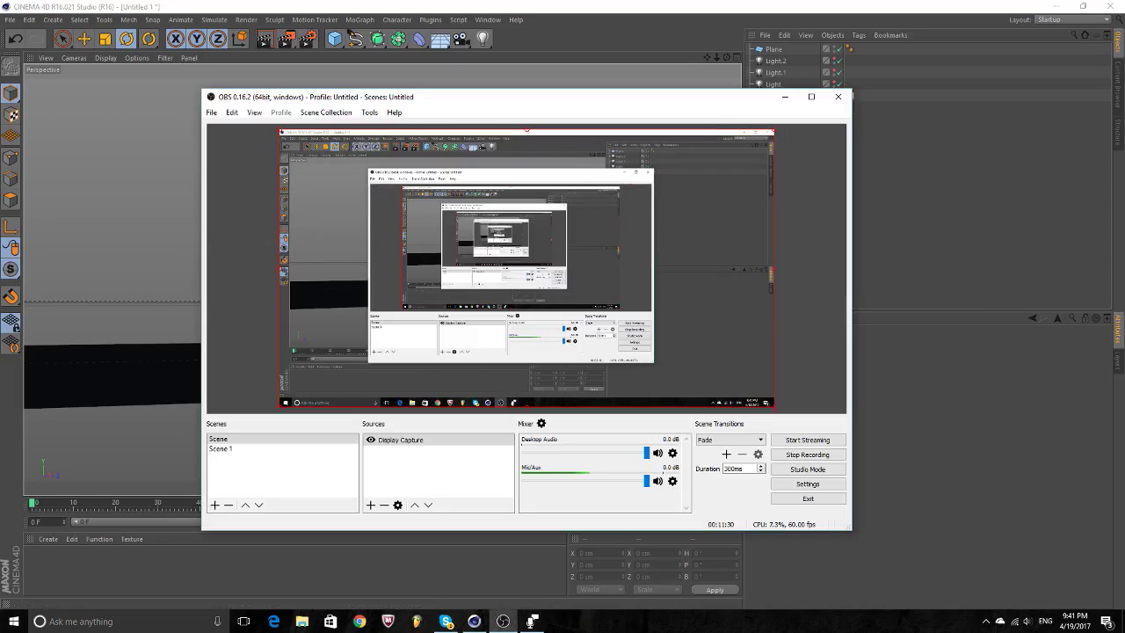